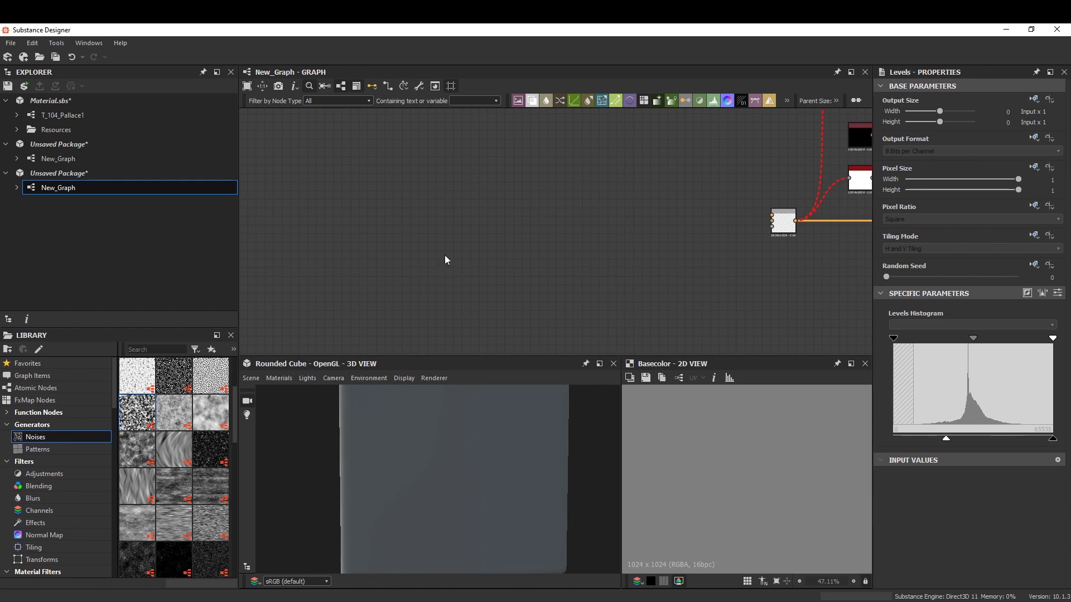
# - Drag a Gradient Linear 2 into the graph and attach a Levels node after it
pyautogui.click(86, 447)
pyautogui.moveTo(146, 487)
pyautogui.mouseDown()
pyautogui.moveTo(458, 272)
pyautogui.moveTo(535, 251)
pyautogui.mouseUp()
pyautogui.click(490, 346)
pyautogui.scroll(3, 483, 262)
# - Add a Transformation 2D after Levels with Offset Y -0.15 to lower the line
pyautogui.click(557, 277)
pyautogui.moveTo(954, 481); pyautogui.dragTo(953, 486)
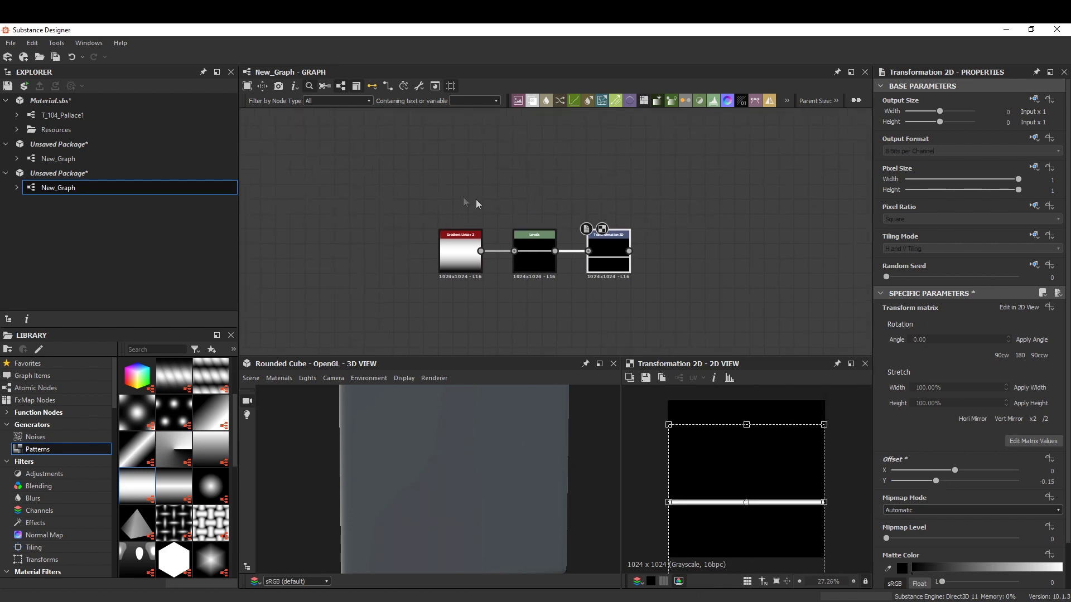
pyautogui.moveTo(471, 203); pyautogui.dragTo(386, 89, button='middle')
# - Add a Tile Generator with X amount 3, Y amount 1 and a small scale
pyautogui.press('space')
pyautogui.click(591, 333)
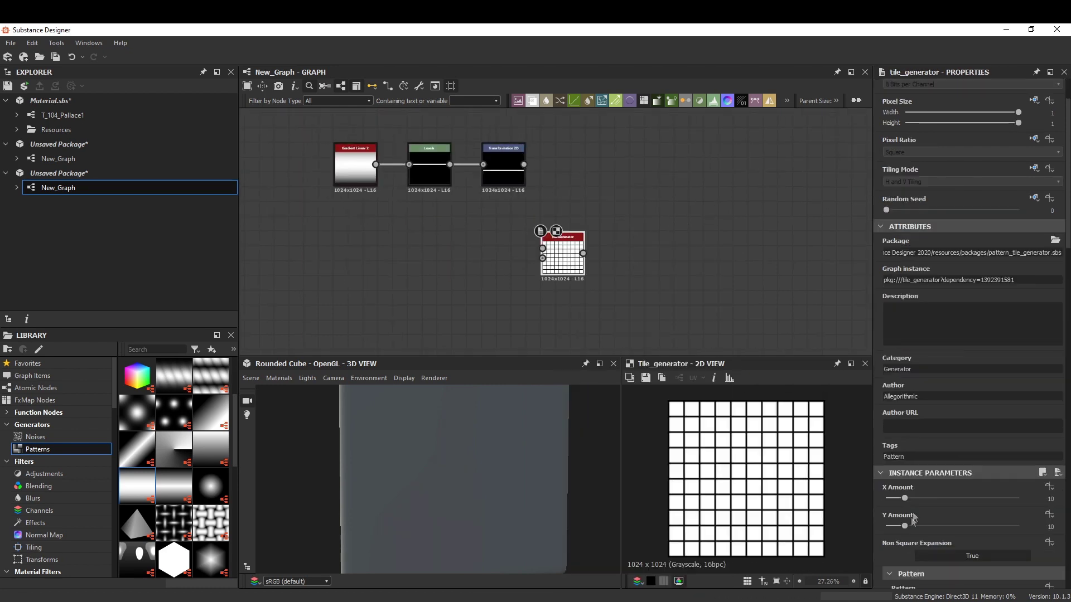
pyautogui.moveTo(905, 522); pyautogui.dragTo(886, 523)
pyautogui.scroll(-5, 971, 312)
pyautogui.scroll(-1, 971, 290)
pyautogui.scroll(2, 971, 289)
pyautogui.moveTo(904, 164); pyautogui.dragTo(891, 164)
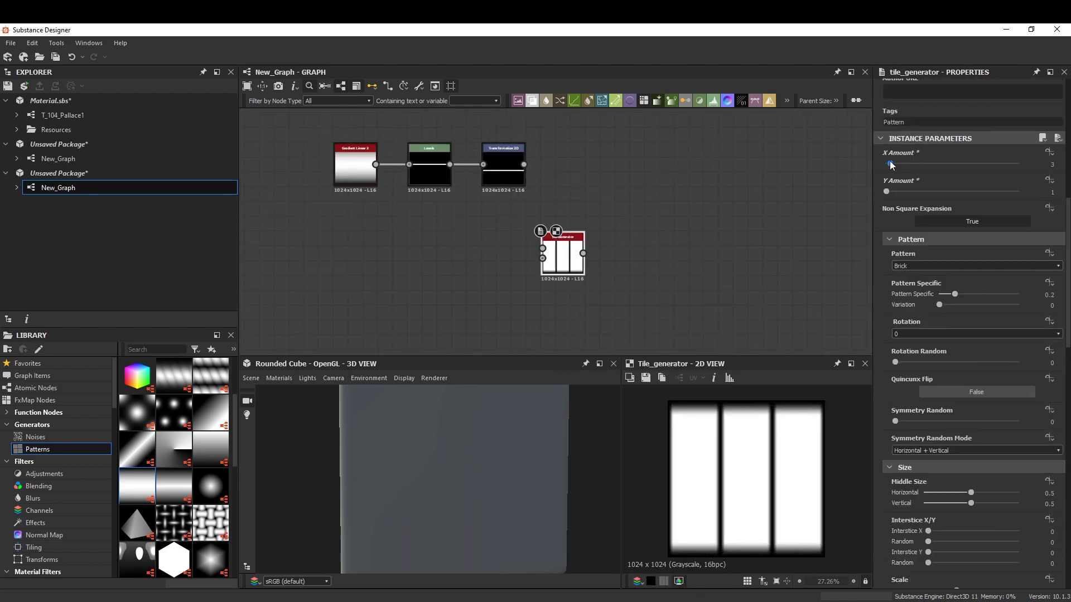
pyautogui.scroll(-4, 937, 279)
pyautogui.moveTo(956, 424); pyautogui.dragTo(901, 423)
# - Insert a Blend between Levels and the transform, set to Add at 0.15 opacity
pyautogui.moveTo(509, 177); pyautogui.dragTo(658, 178)
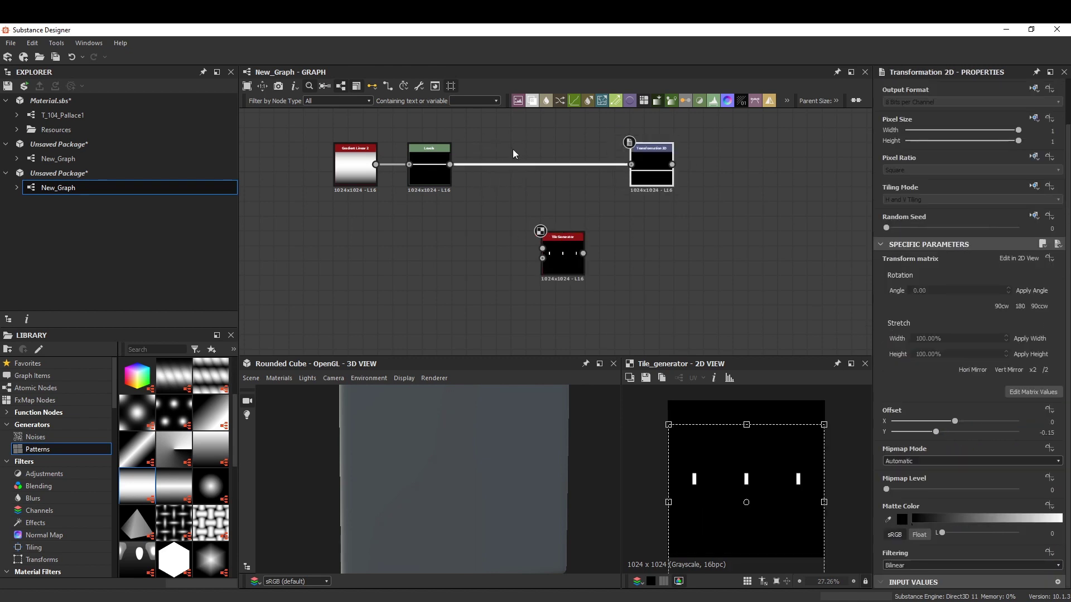
pyautogui.scroll(-3, 940, 350)
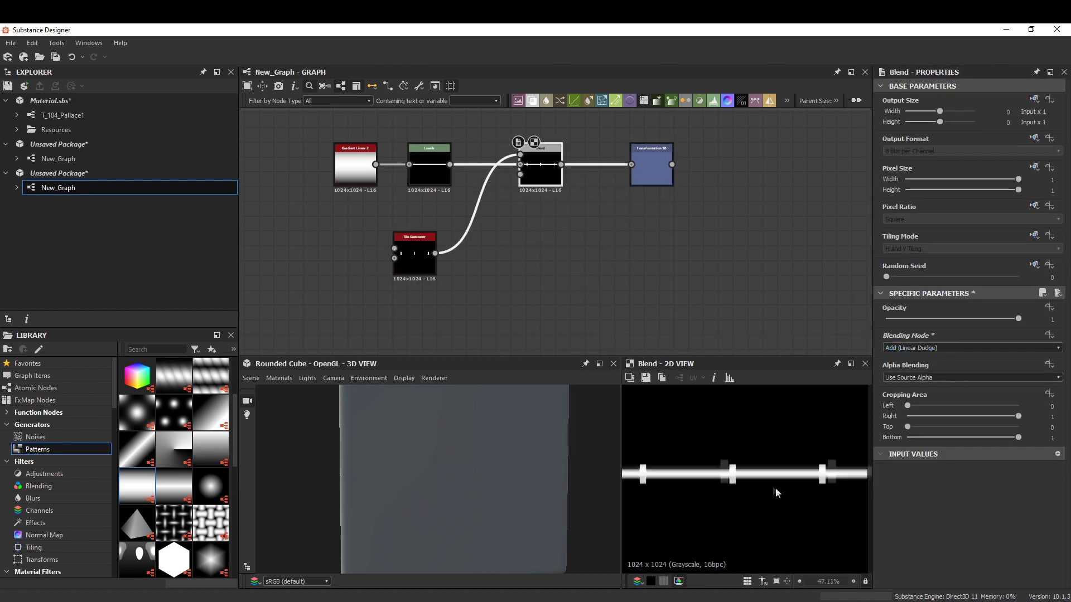
pyautogui.click(651, 164)
pyautogui.scroll(-3, 658, 192)
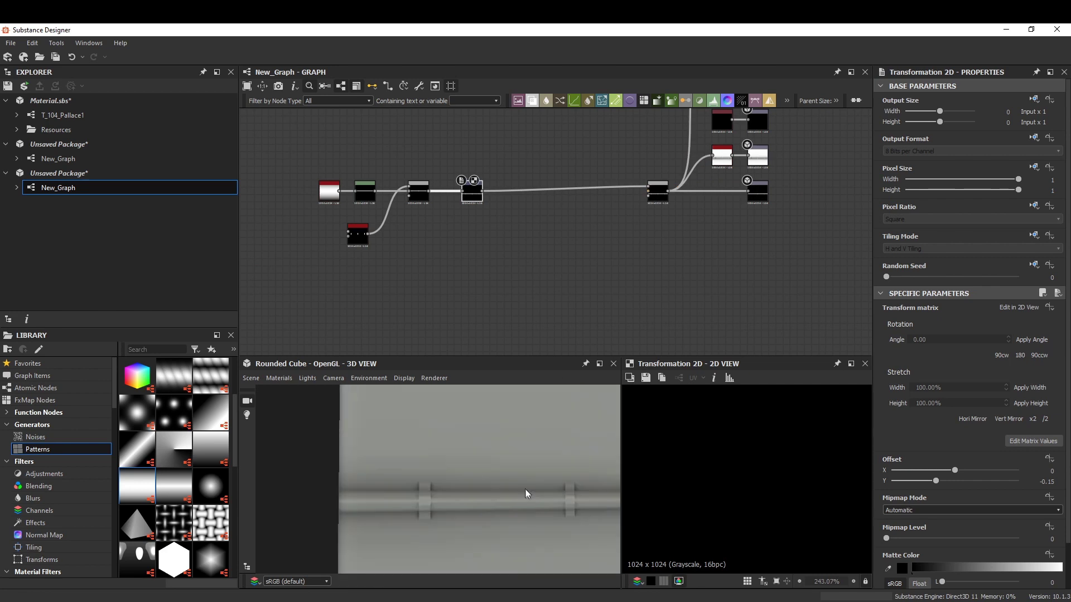
pyautogui.scroll(3, 664, 206)
pyautogui.click(668, 212)
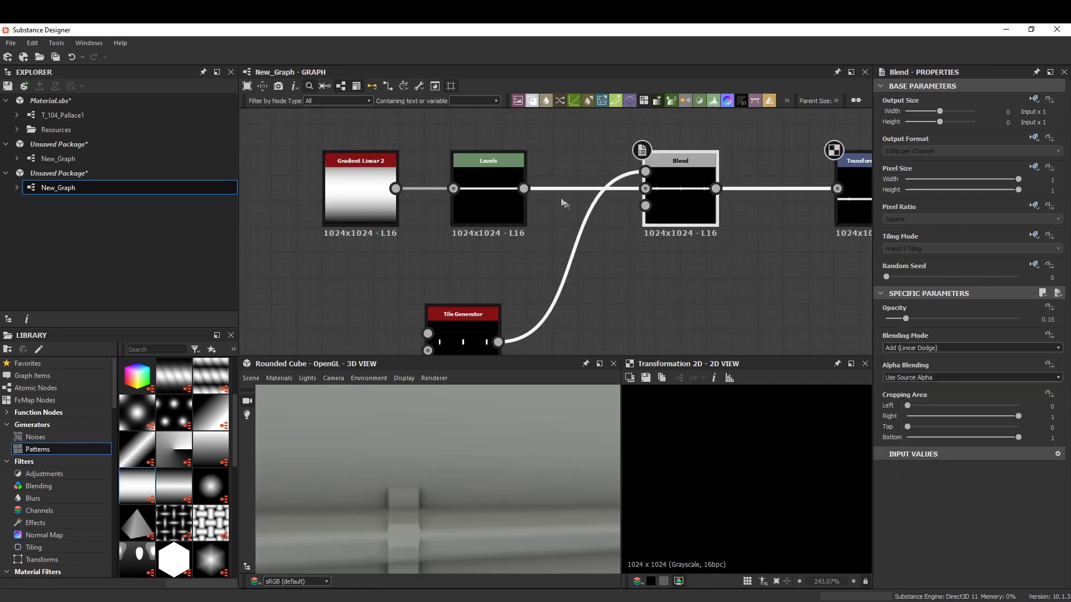
pyautogui.click(471, 187)
pyautogui.hotkey('ctrl', 'z')
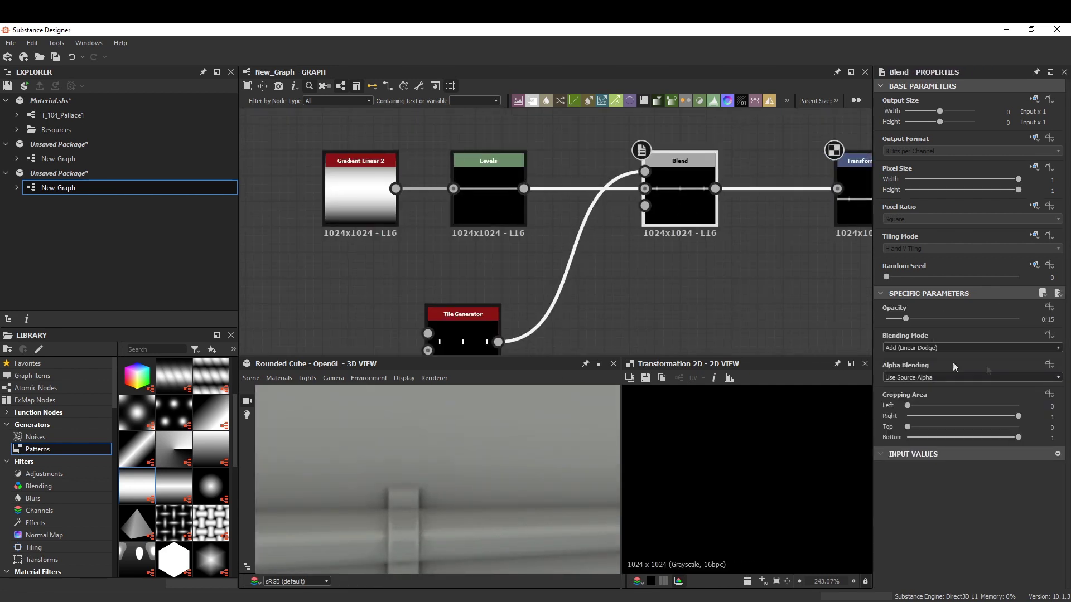
pyautogui.hotkey('ctrl', 'y')
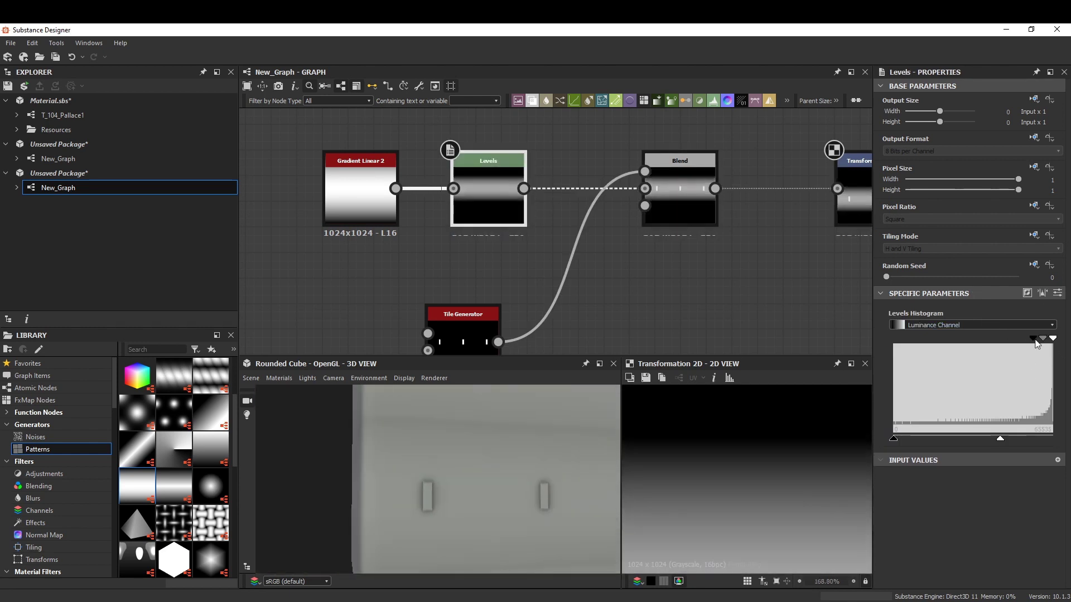
# - Push the Levels white point to the far end and insert a second Levels before the Blend
pyautogui.moveTo(1035, 340); pyautogui.dragTo(1054, 352)
pyautogui.scroll(2, 498, 218)
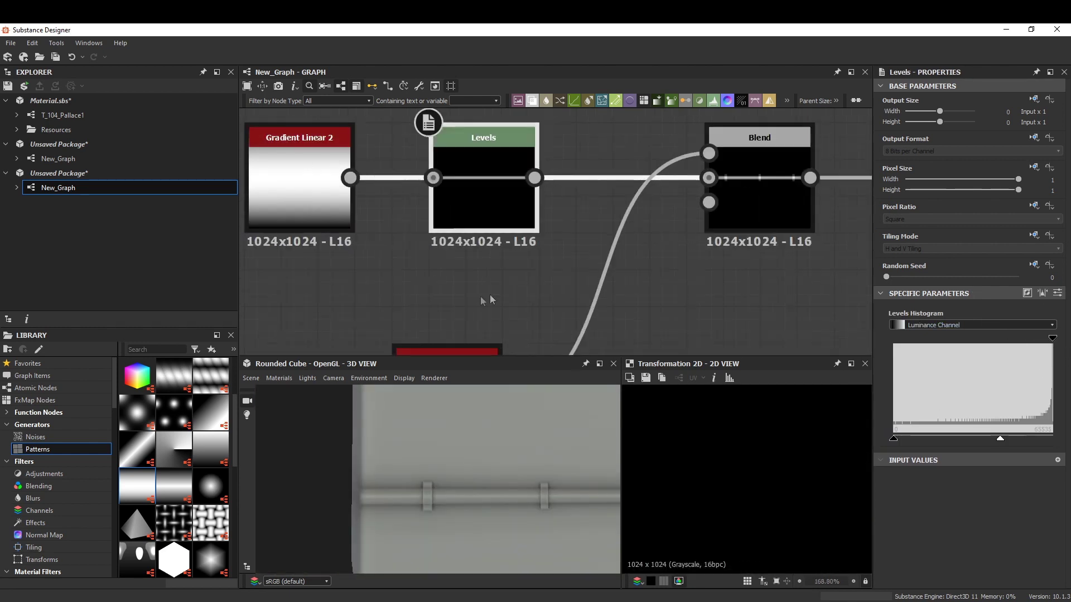
pyautogui.rightClick(403, 210)
pyautogui.click(440, 410)
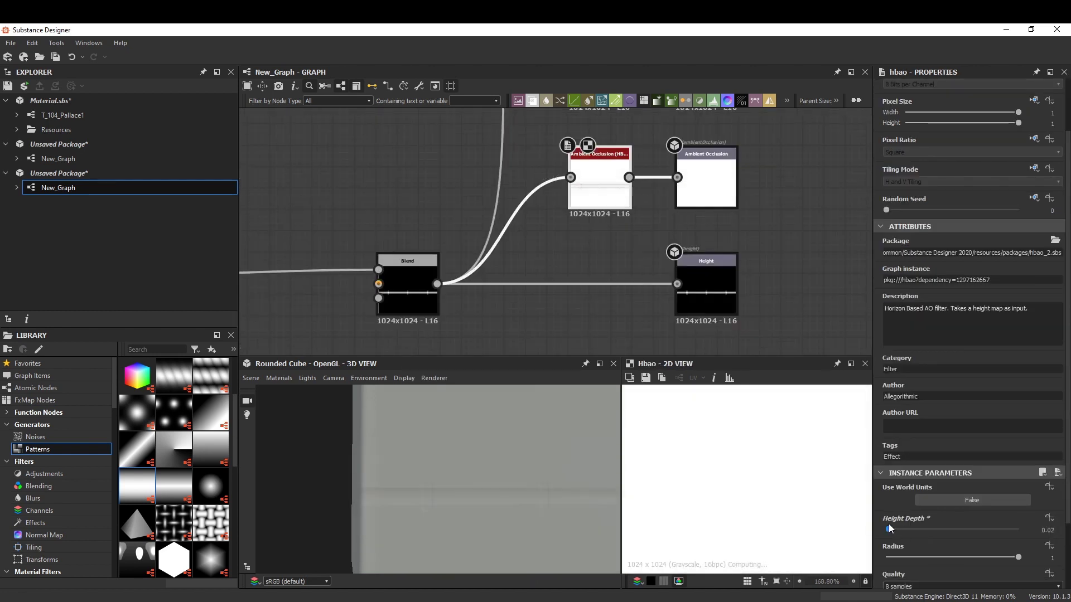
# - Check the normal output and adjust the Tile Generator's Interstice Y and Scale
pyautogui.moveTo(596, 212); pyautogui.dragTo(596, 390, button='middle')
pyautogui.click(599, 162)
pyautogui.scroll(-5, 561, 193)
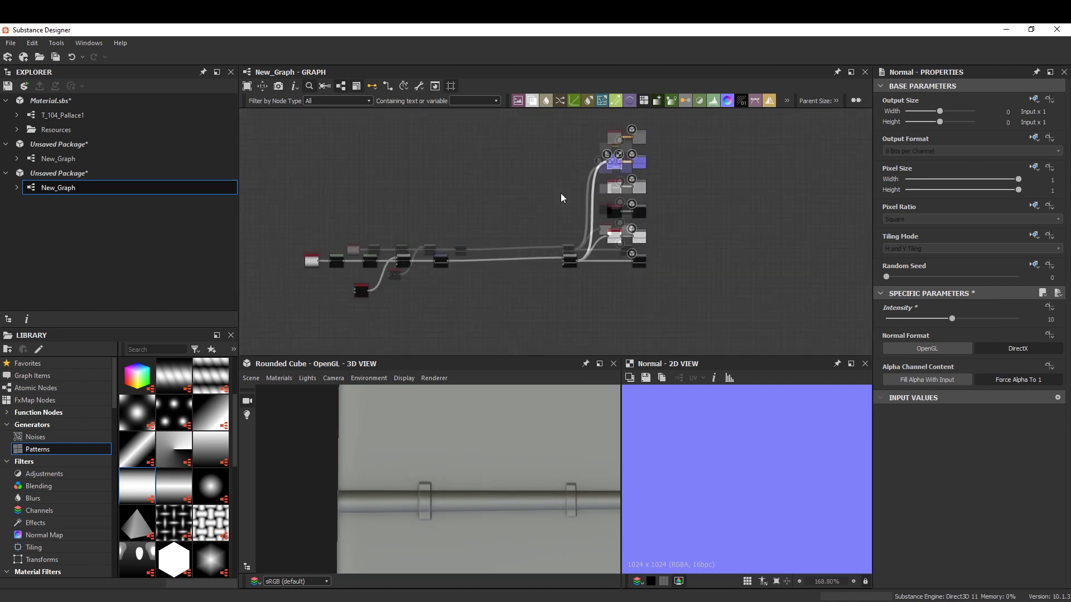
pyautogui.scroll(5, 534, 293)
pyautogui.click(535, 293)
pyautogui.scroll(-5, 965, 367)
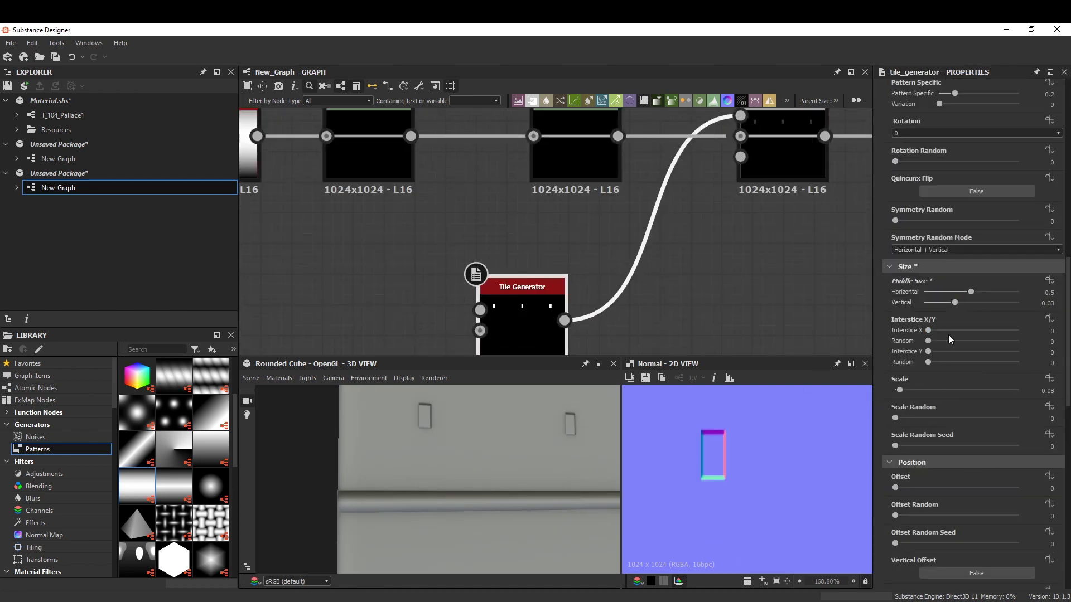
pyautogui.moveTo(957, 352); pyautogui.dragTo(948, 352)
pyautogui.scroll(2, 948, 390)
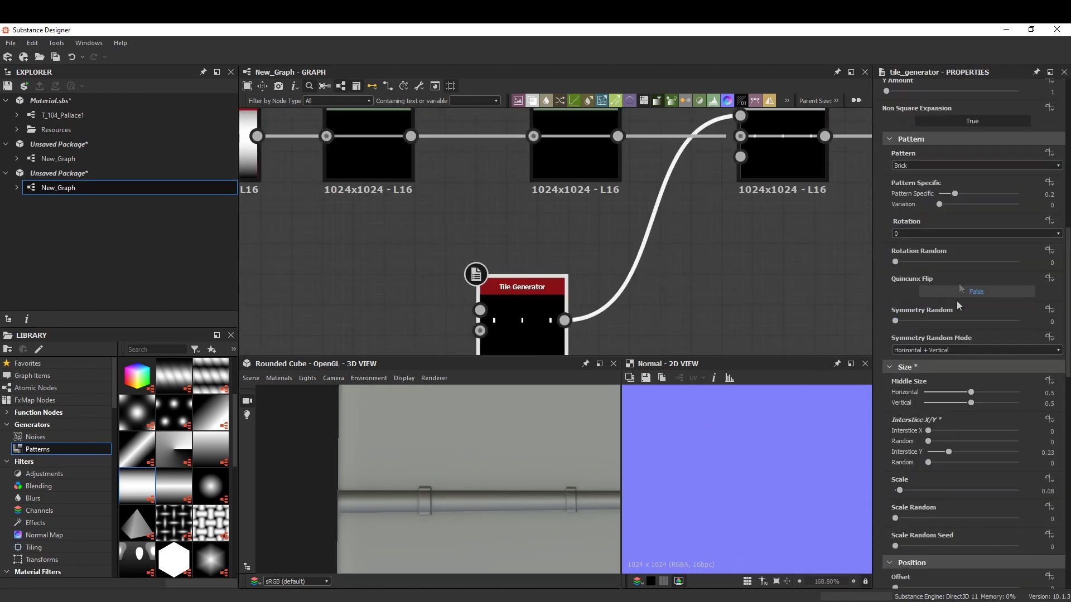
pyautogui.moveTo(899, 490); pyautogui.dragTo(902, 487)
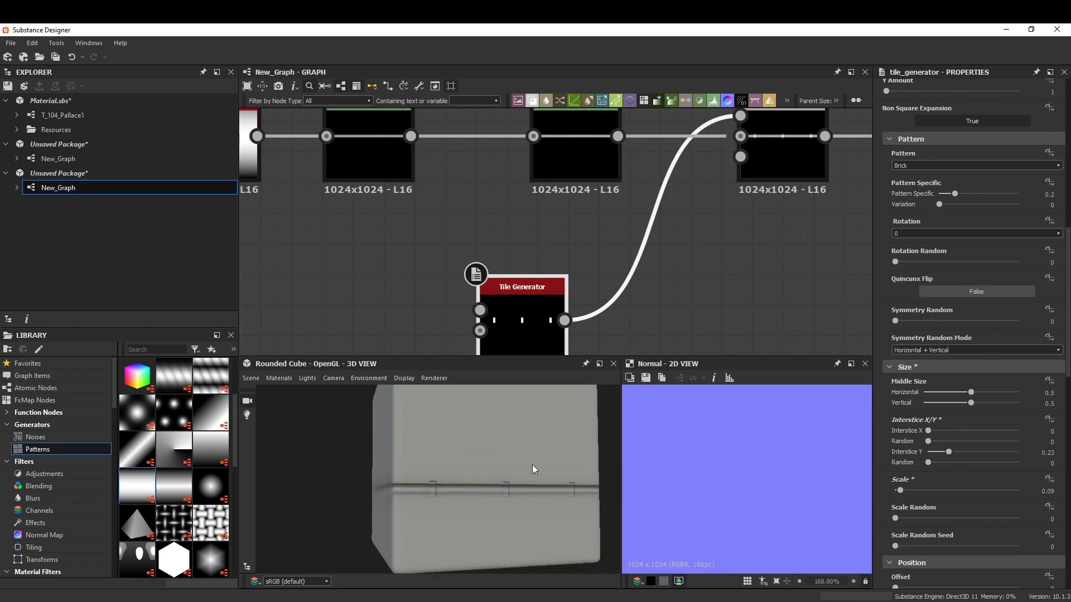
# - Set the clamp Blend opacity to 0.3
pyautogui.click(783, 173)
pyautogui.moveTo(870, 340); pyautogui.dragTo(846, 357, button='middle')
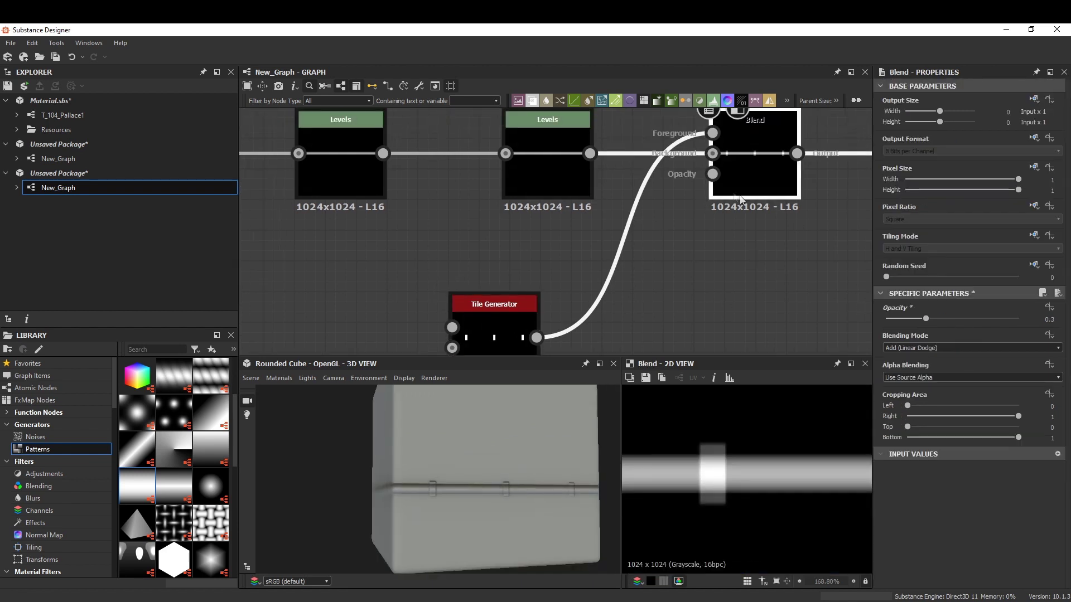
pyautogui.scroll(-3, 741, 199)
pyautogui.scroll(-3, 573, 234)
pyautogui.scroll(-2, 600, 212)
# - Add a new Tile Generator with X Amount 4 and Y Amount 10
pyautogui.press('space')
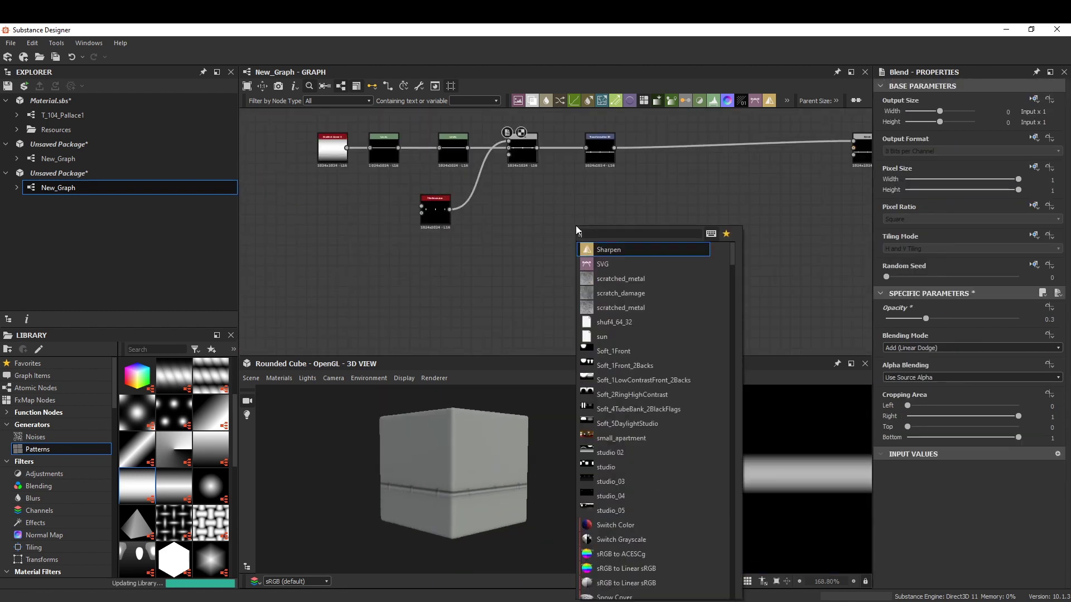
pyautogui.press('Escape')
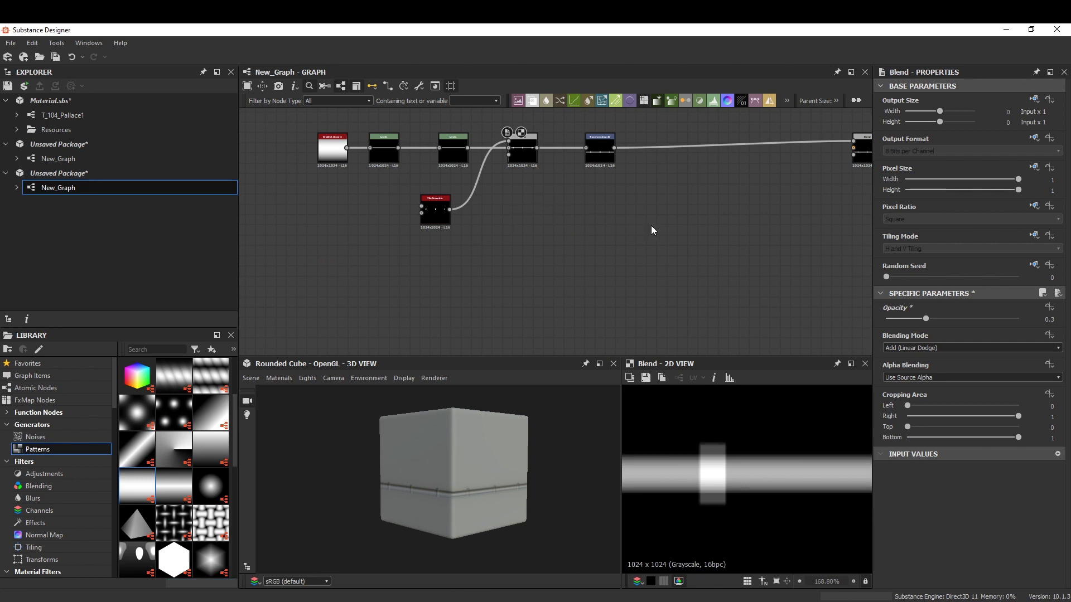
pyautogui.press('space')
pyautogui.click(684, 307)
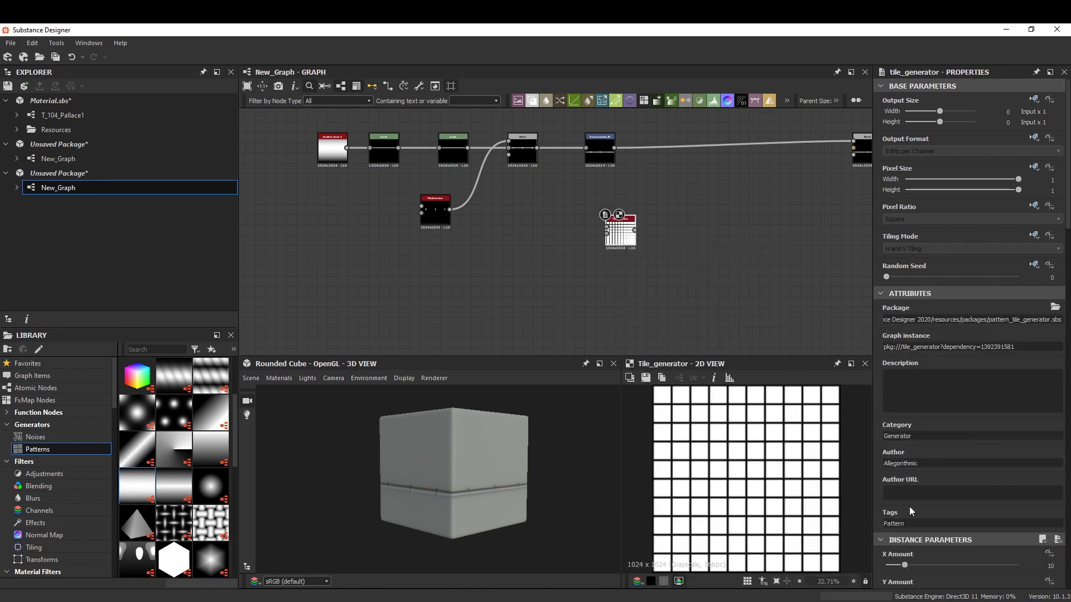
pyautogui.scroll(-2, 909, 507)
pyautogui.moveTo(904, 498)
pyautogui.mouseDown()
pyautogui.moveTo(893, 498)
pyautogui.moveTo(904, 527)
pyautogui.mouseUp()
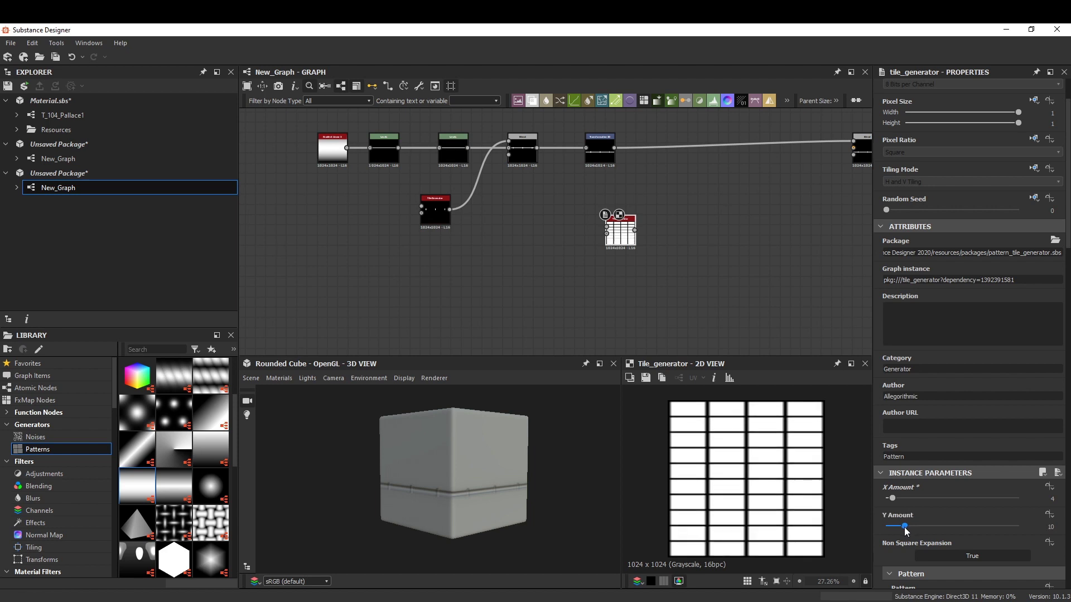
# - Set the grid to Square pattern with thin Interstice gaps and adjusted Scale
pyautogui.scroll(5, 791, 469)
pyautogui.scroll(-3, 908, 429)
pyautogui.scroll(-4, 905, 453)
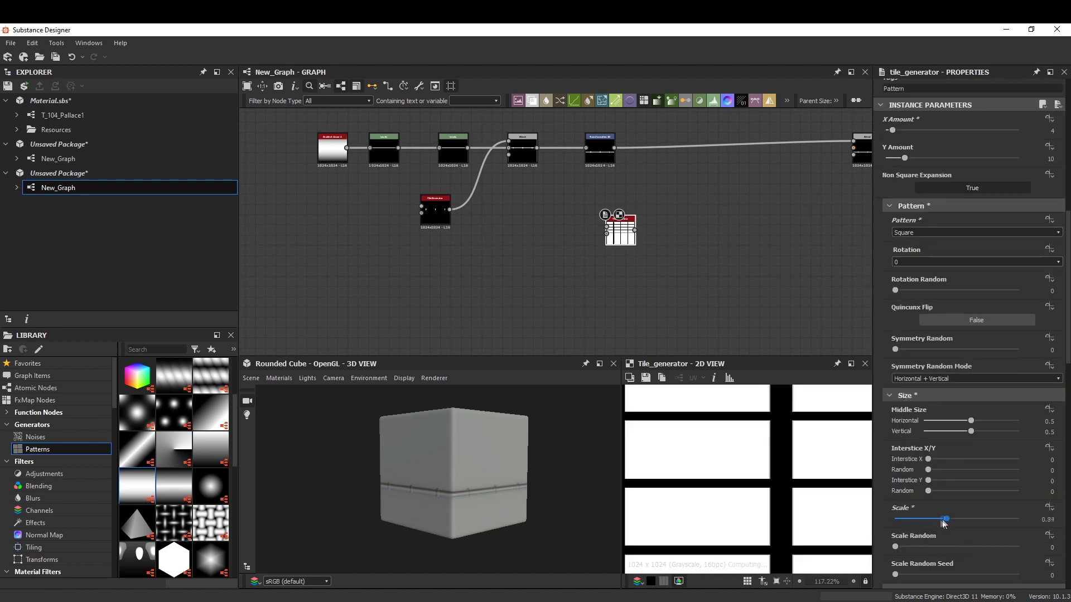
pyautogui.moveTo(928, 480); pyautogui.dragTo(948, 480)
pyautogui.moveTo(957, 518); pyautogui.dragTo(955, 519)
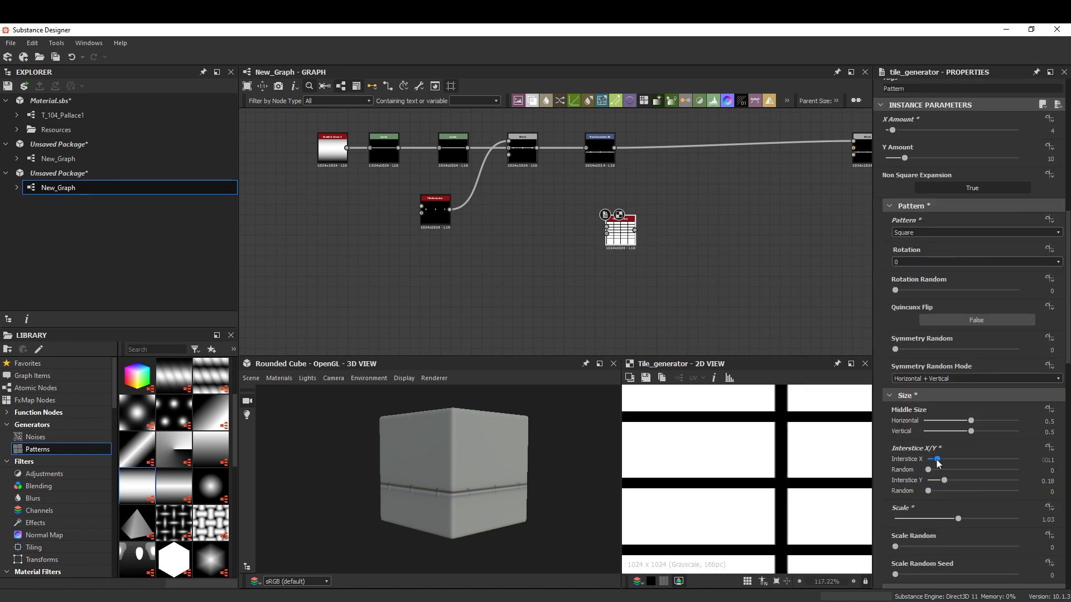
pyautogui.scroll(2, 599, 256)
pyautogui.press('space')
# - Add a Bevel node, then enlarge the tiles slightly and thin the horizontal gaps
pyautogui.write('bevel')
pyautogui.press('Return')
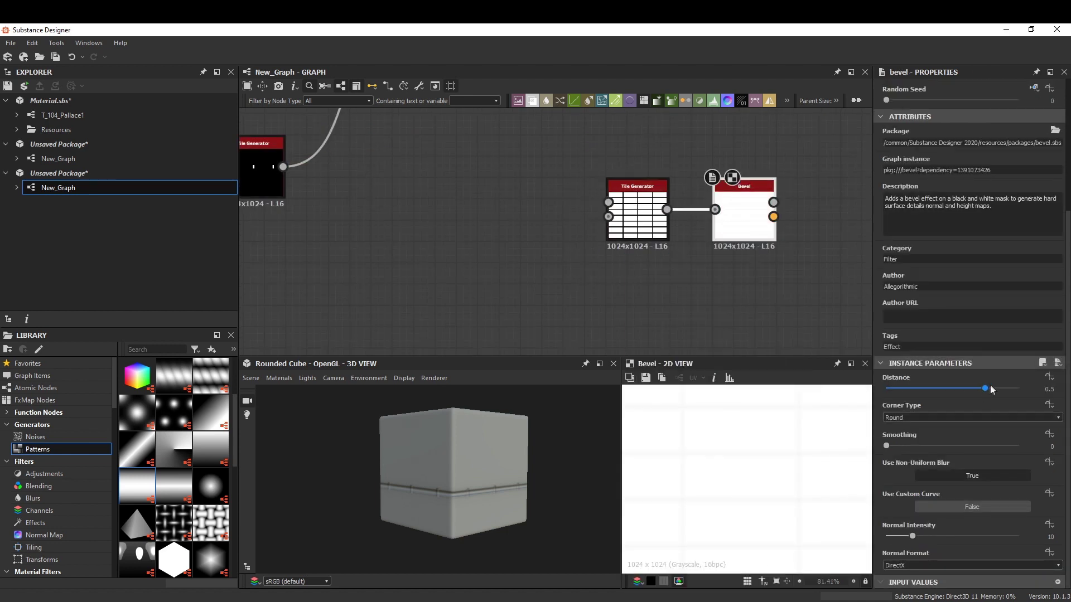
pyautogui.click(638, 212)
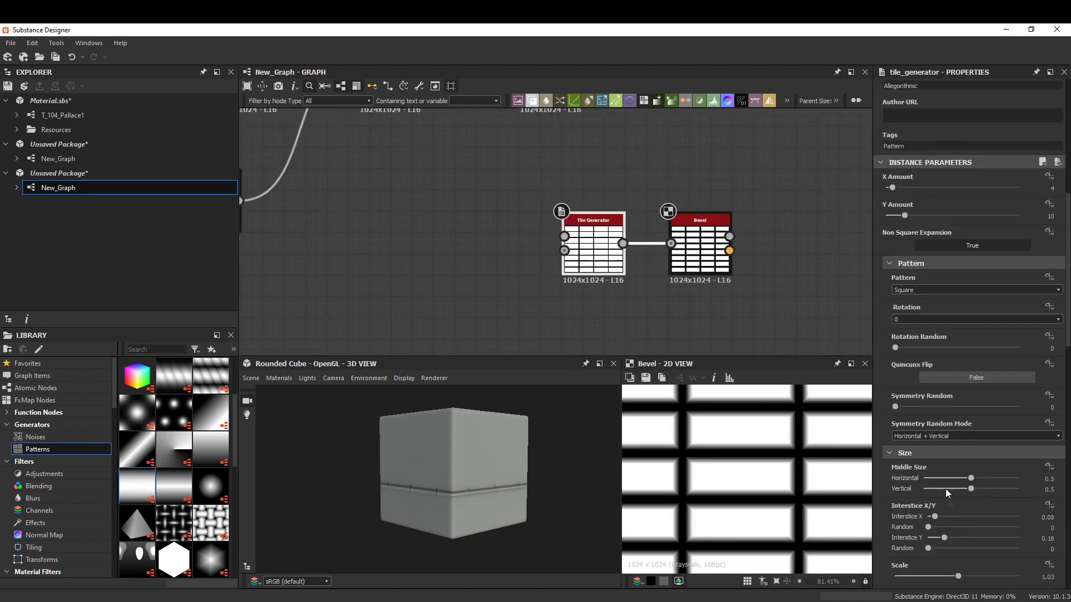
pyautogui.moveTo(955, 576); pyautogui.dragTo(963, 580)
pyautogui.moveTo(944, 537); pyautogui.dragTo(940, 539)
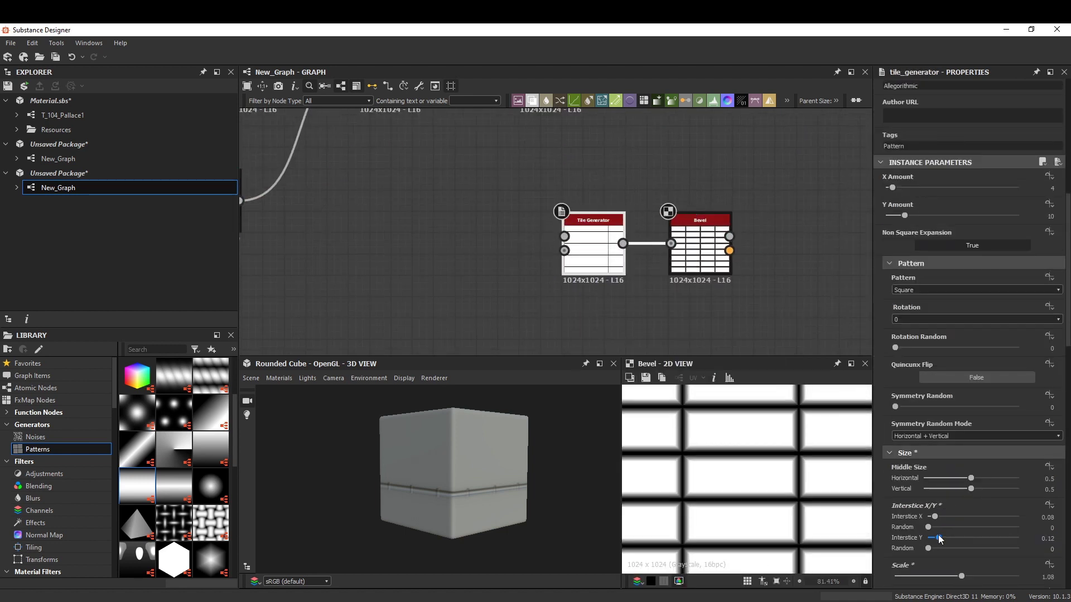
# - Extend the Bevel with a Levels node and a Transformation 2D
pyautogui.click(694, 275)
pyautogui.press('space')
pyautogui.write('levels')
pyautogui.press('Return')
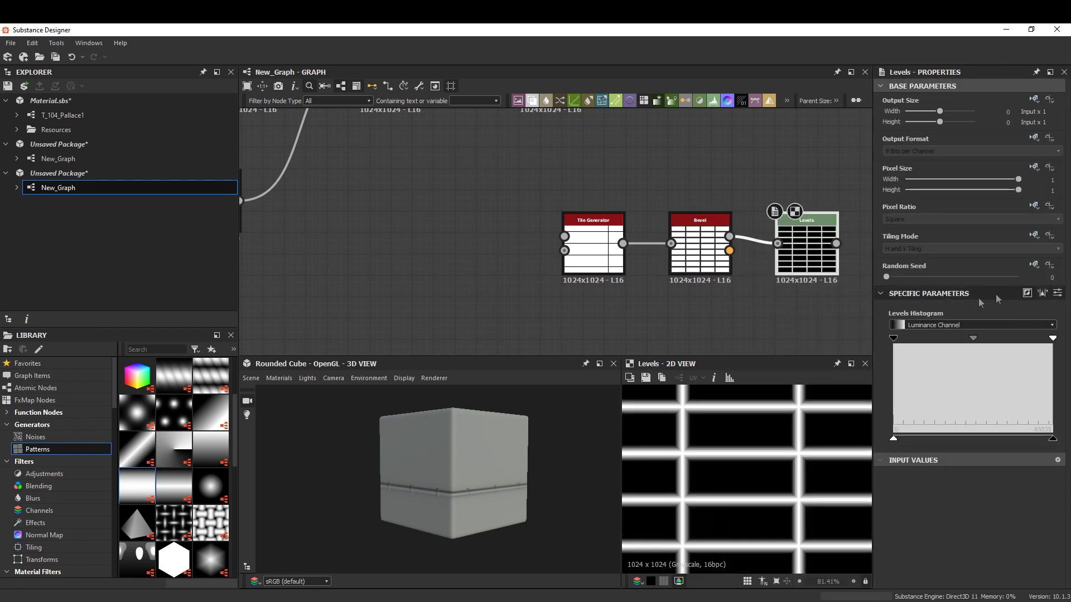
pyautogui.scroll(-2, 722, 309)
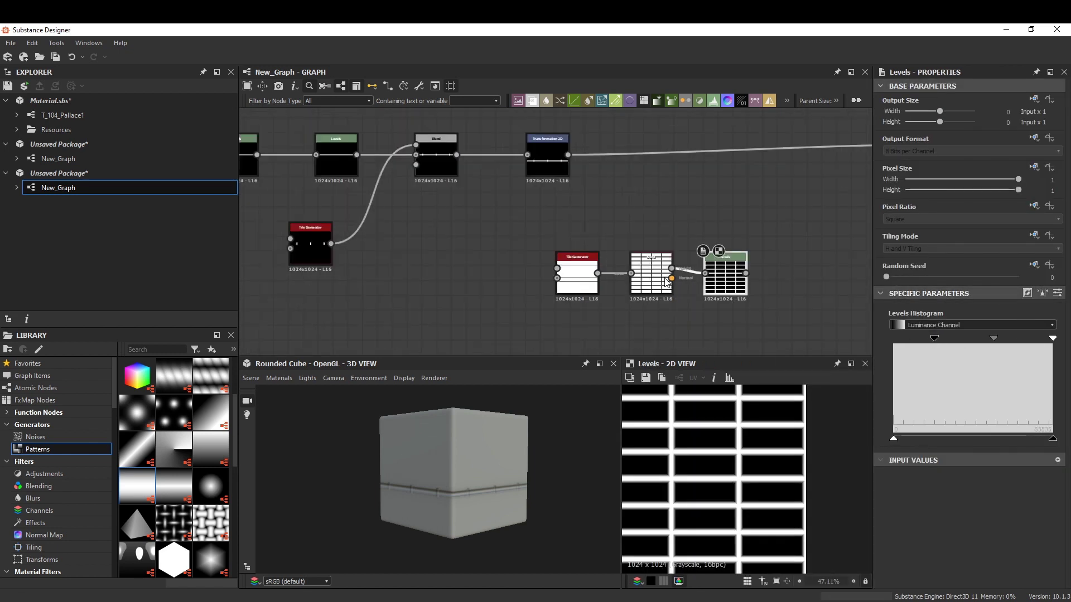
pyautogui.scroll(2, 729, 284)
pyautogui.scroll(-2, 733, 260)
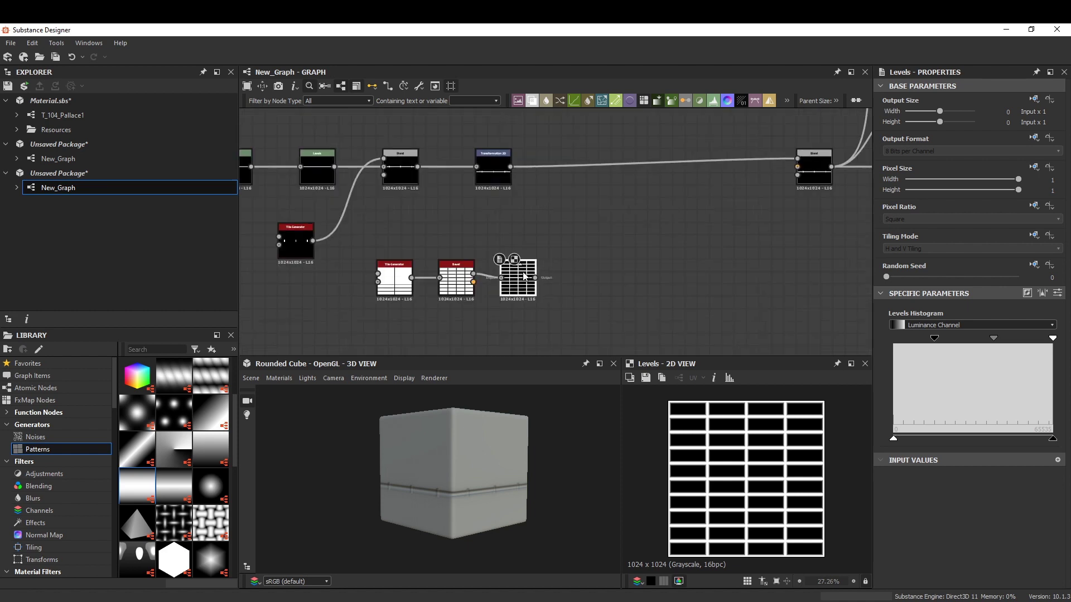
pyautogui.click(601, 101)
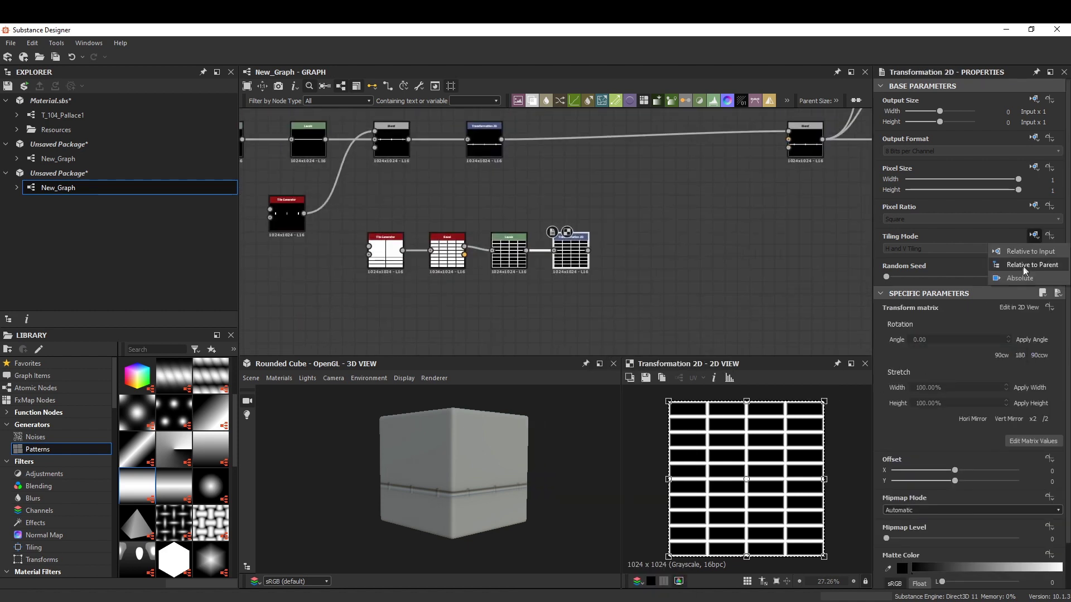
# - Shrink the tile grid in the 2D view and add a Shape node
pyautogui.moveTo(829, 411); pyautogui.dragTo(791, 438)
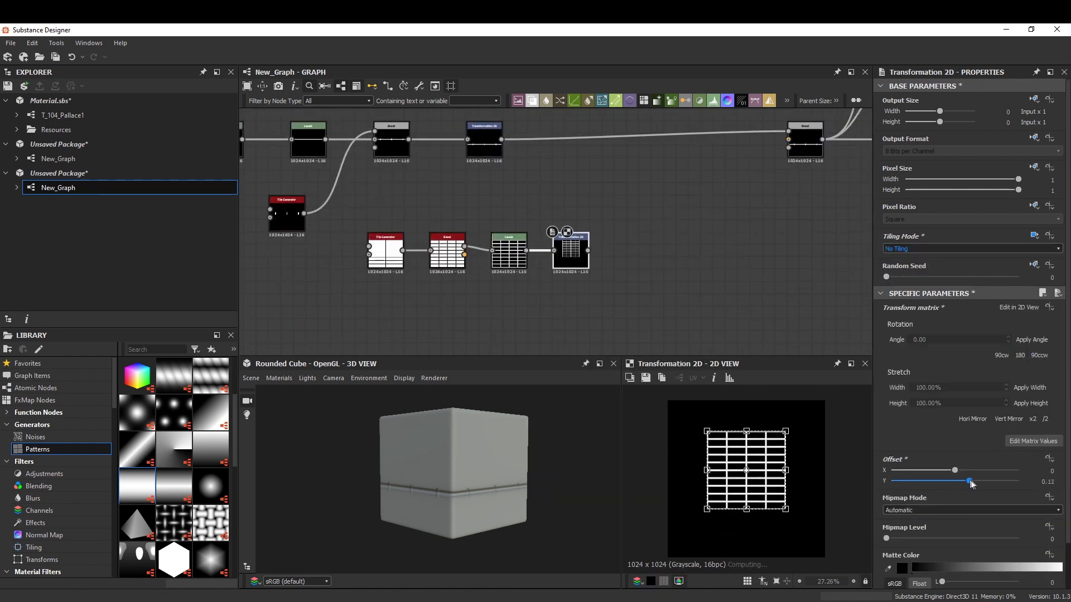
pyautogui.click(384, 251)
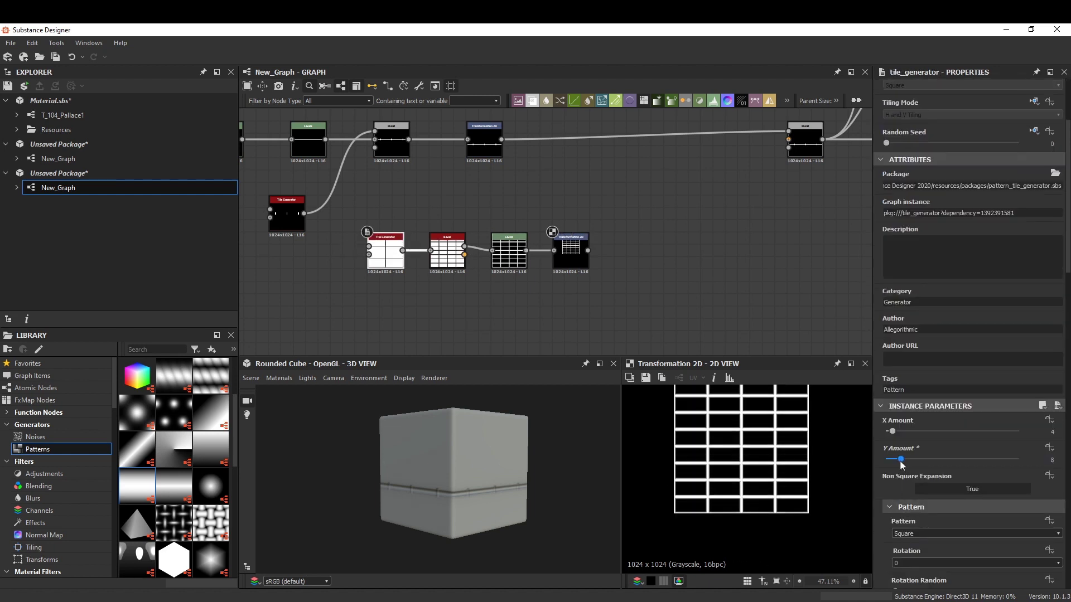
pyautogui.click(574, 252)
pyautogui.scroll(2, 574, 252)
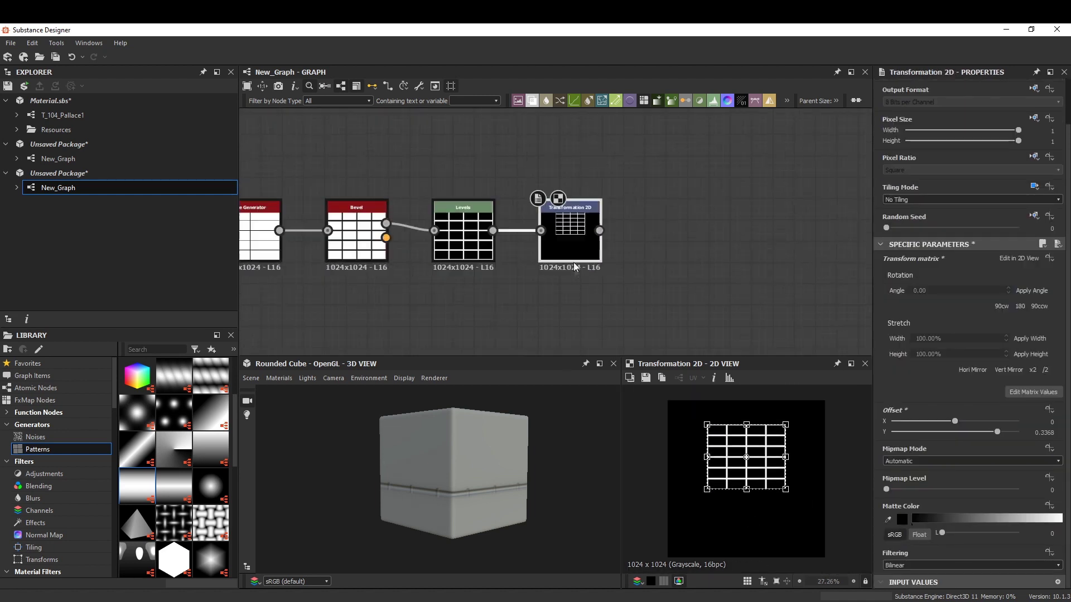
pyautogui.press('space')
pyautogui.write('shap')
pyautogui.press('Return')
# - Scale the square Shape to about 0.4 and blend it into the wall height
pyautogui.moveTo(1018, 473); pyautogui.dragTo(942, 473)
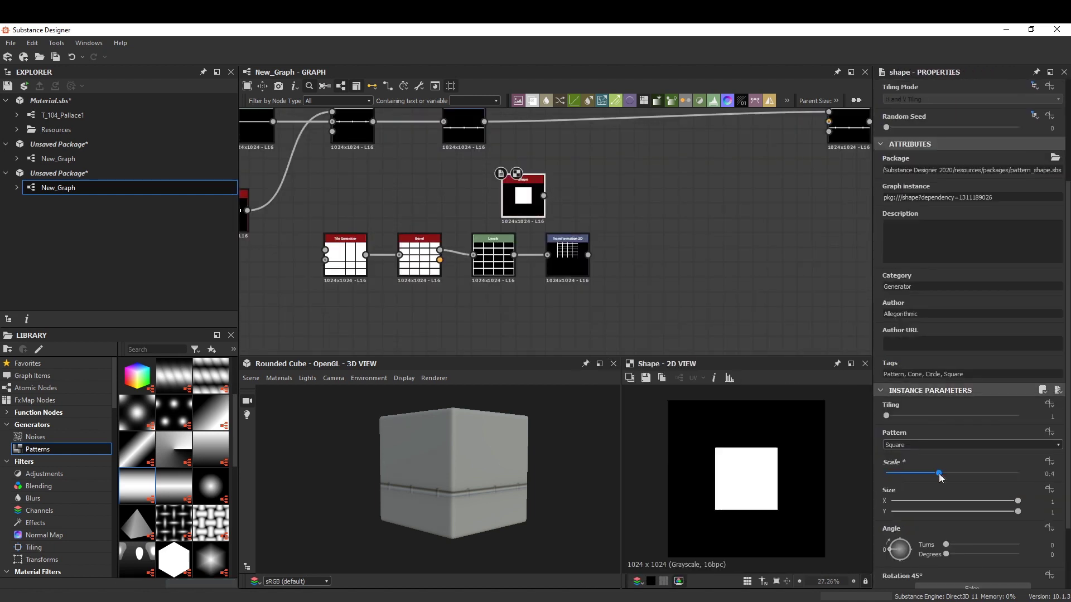
pyautogui.moveTo(569, 128); pyautogui.dragTo(577, 182, button='middle')
pyautogui.press('space')
pyautogui.press('Return')
pyautogui.click(970, 349)
pyautogui.click(920, 385)
# - Insert a Levels node on the Shape's link and brighten its output
pyautogui.click(530, 248)
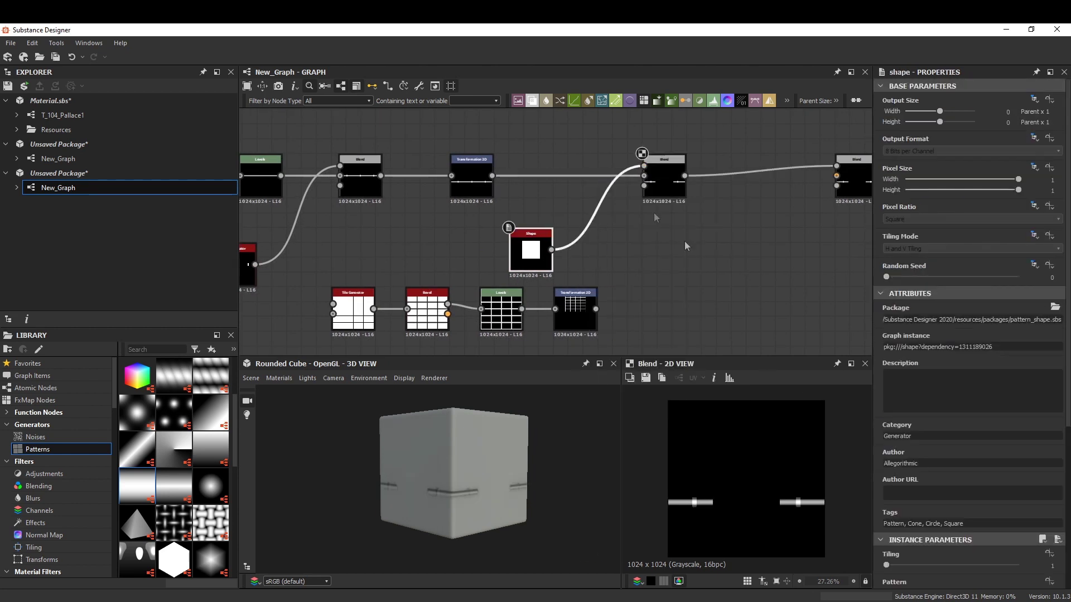
pyautogui.scroll(-1, 519, 226)
pyautogui.press('space')
pyautogui.write('lev')
pyautogui.press('Return')
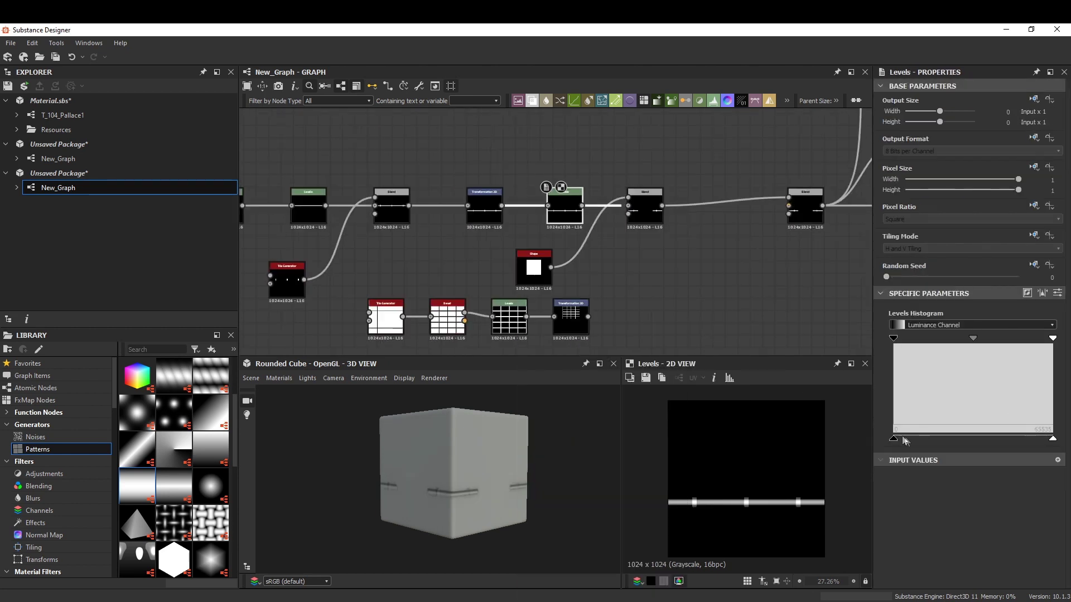
pyautogui.moveTo(905, 440); pyautogui.dragTo(983, 435)
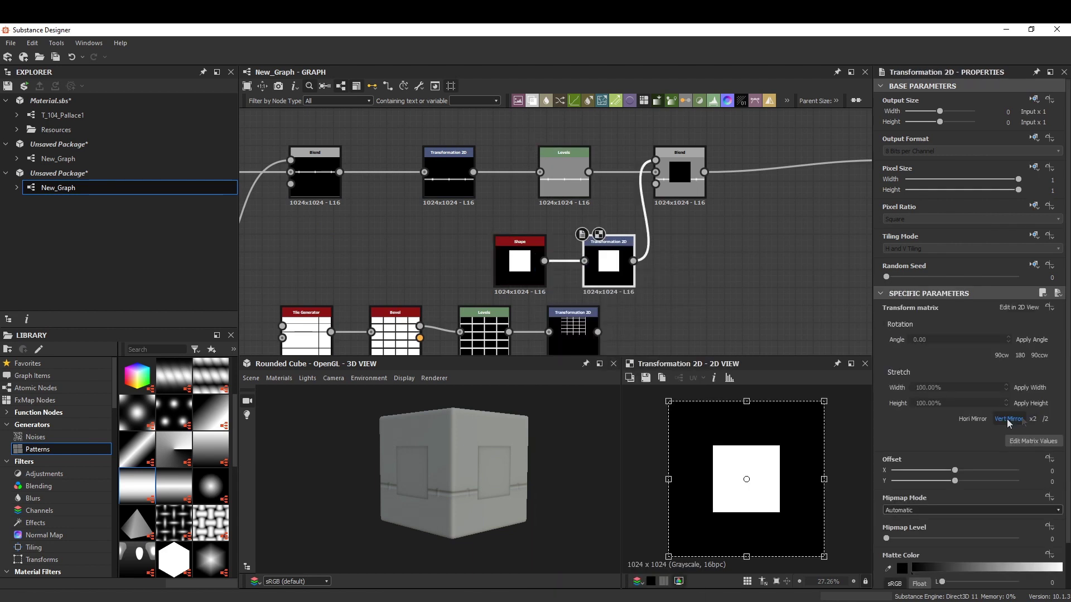
# - Add a new Blend fed by the window grid and move the grid up into the window area
pyautogui.click(770, 169)
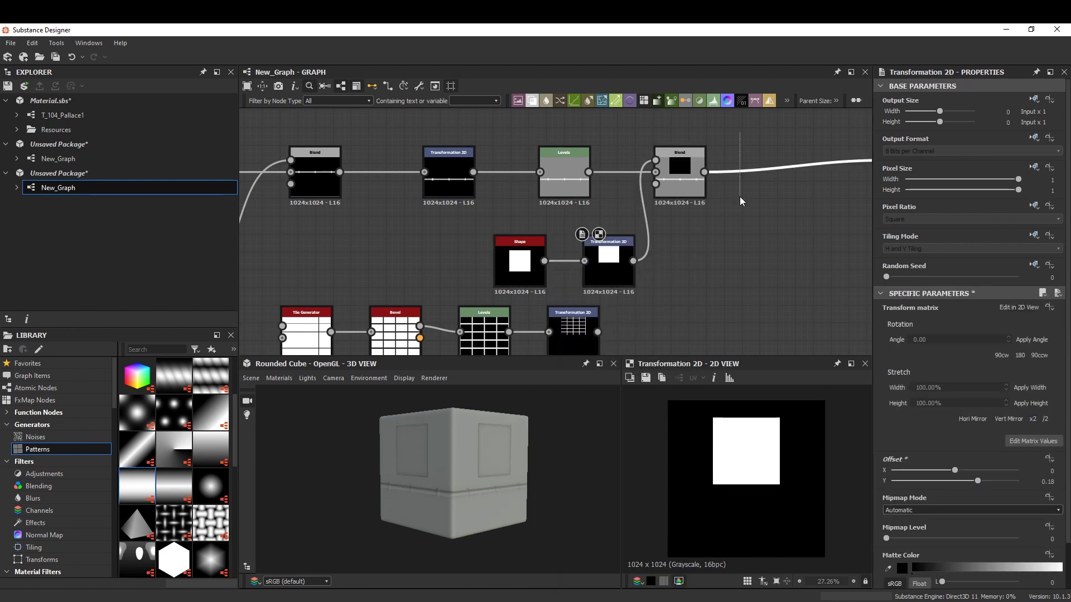
pyautogui.press('space')
pyautogui.write('blend')
pyautogui.press('Return')
pyautogui.moveTo(770, 160); pyautogui.dragTo(597, 332)
pyautogui.click(608, 248)
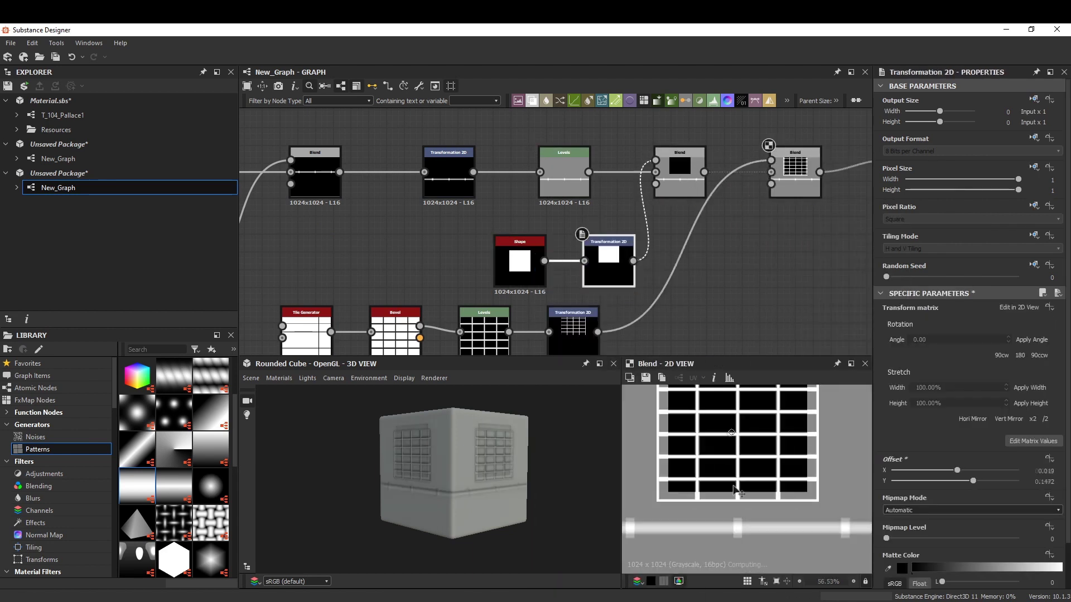
pyautogui.moveTo(703, 485); pyautogui.dragTo(737, 495)
pyautogui.scroll(-3, 739, 505)
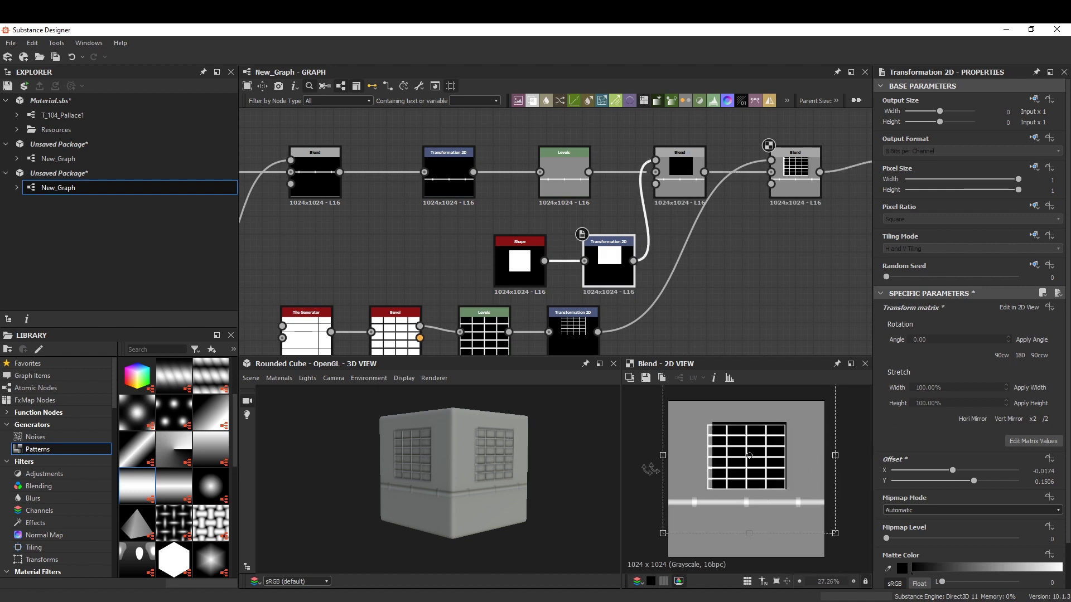
# - Rearrange the Shape branch and connect the Shape output to its Transformation 2D
pyautogui.moveTo(559, 329); pyautogui.dragTo(524, 277, button='middle')
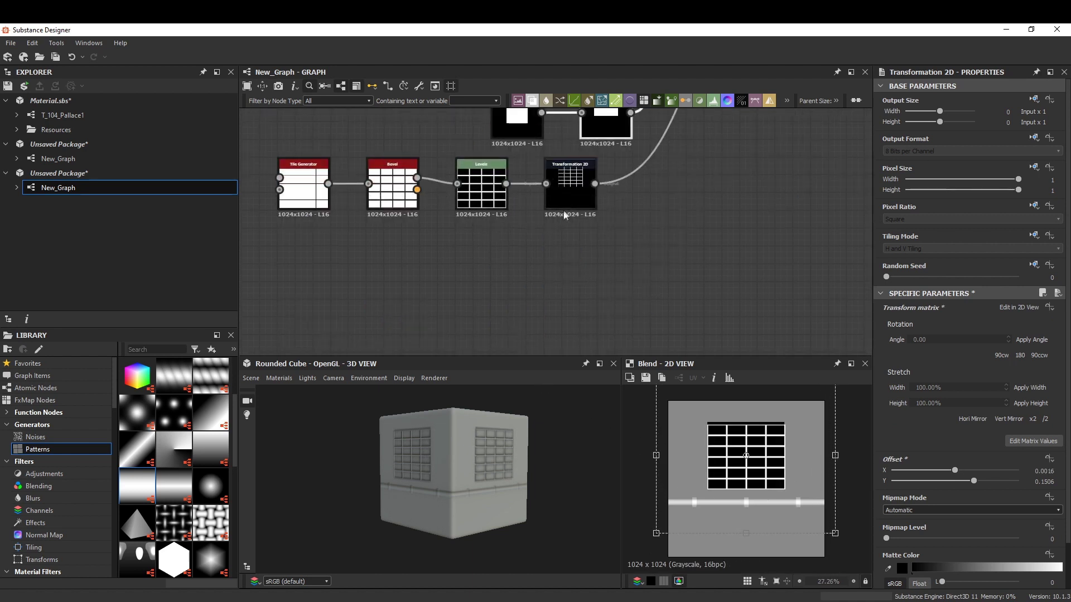
pyautogui.moveTo(481, 201); pyautogui.dragTo(392, 201)
pyautogui.moveTo(574, 214); pyautogui.dragTo(564, 236)
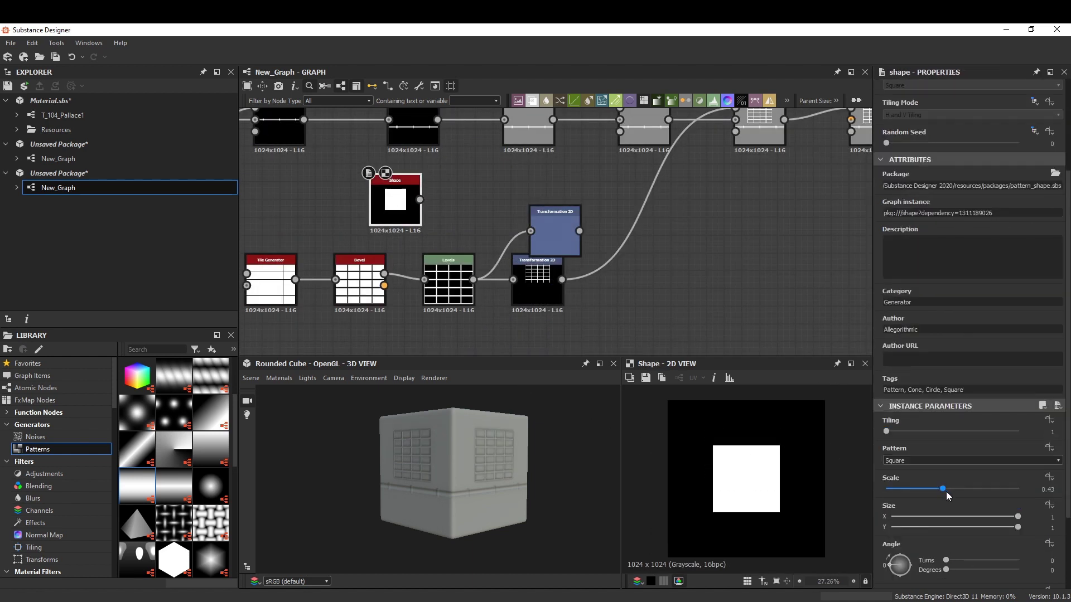
pyautogui.moveTo(420, 200); pyautogui.dragTo(501, 220)
pyautogui.click(558, 220)
pyautogui.moveTo(558, 224); pyautogui.dragTo(493, 299, button='middle')
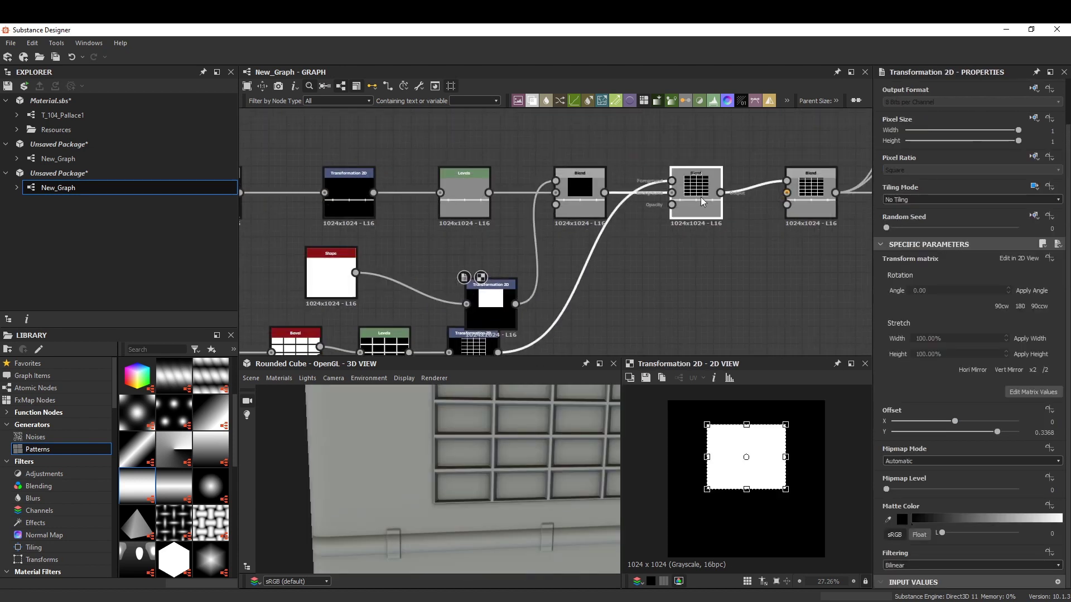
pyautogui.click(696, 187)
pyautogui.moveTo(504, 337); pyautogui.dragTo(537, 272, button='middle')
pyautogui.moveTo(537, 271); pyautogui.dragTo(519, 238)
# - Insert a Levels node on the grid's link to darken the grid lines to faint gray
pyautogui.press('space')
pyautogui.press('Escape')
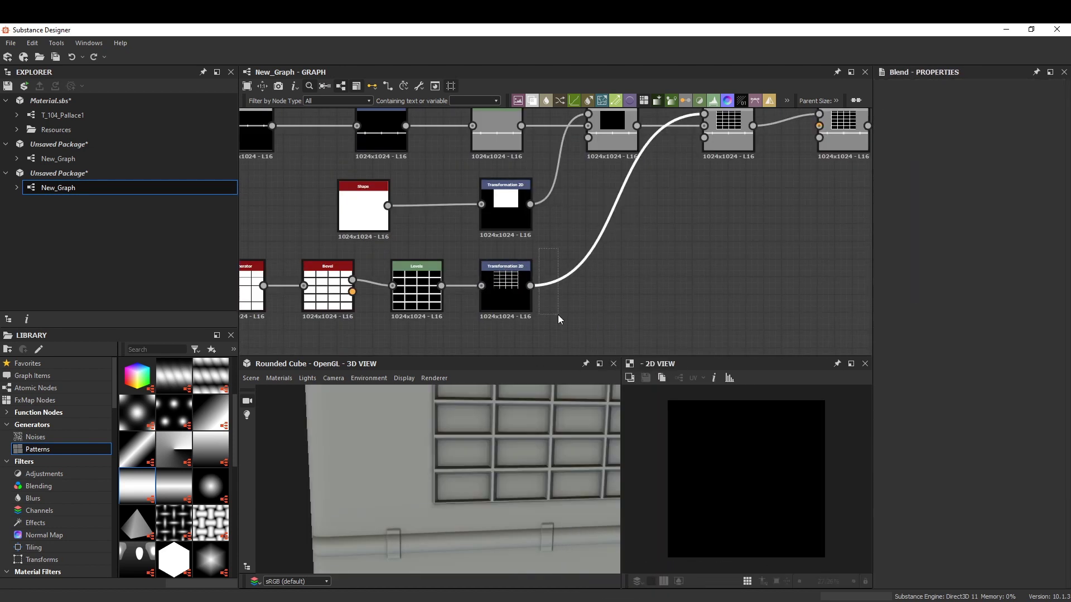
pyautogui.press('space')
pyautogui.write('lev')
pyautogui.press('Return')
pyautogui.moveTo(956, 445); pyautogui.dragTo(925, 444)
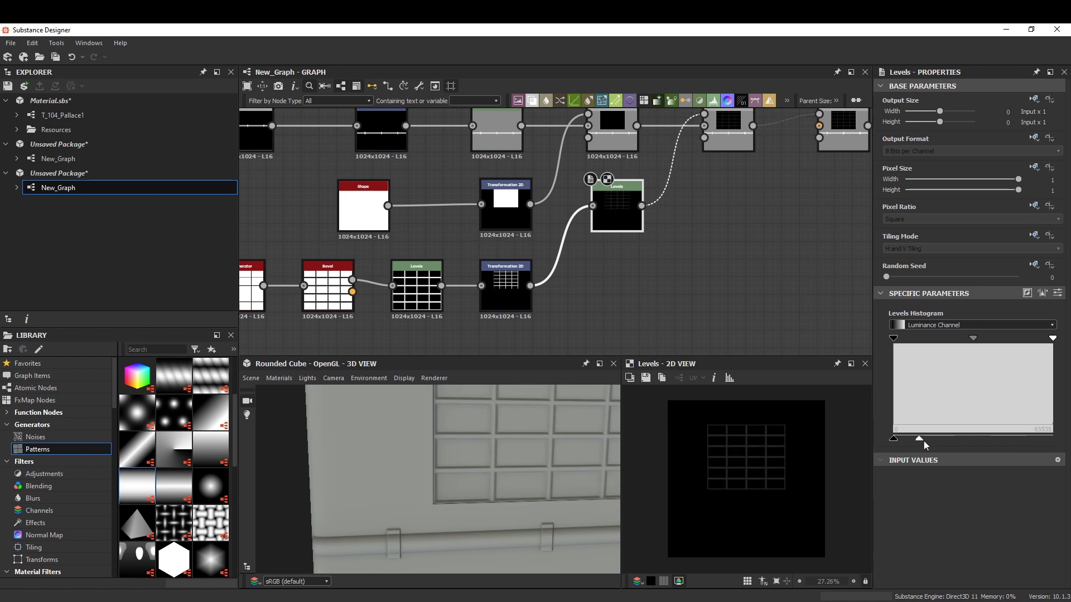
# - Soften the square with a Blur HQ Grayscale at raised intensity
pyautogui.press('space')
pyautogui.write('blur hq')
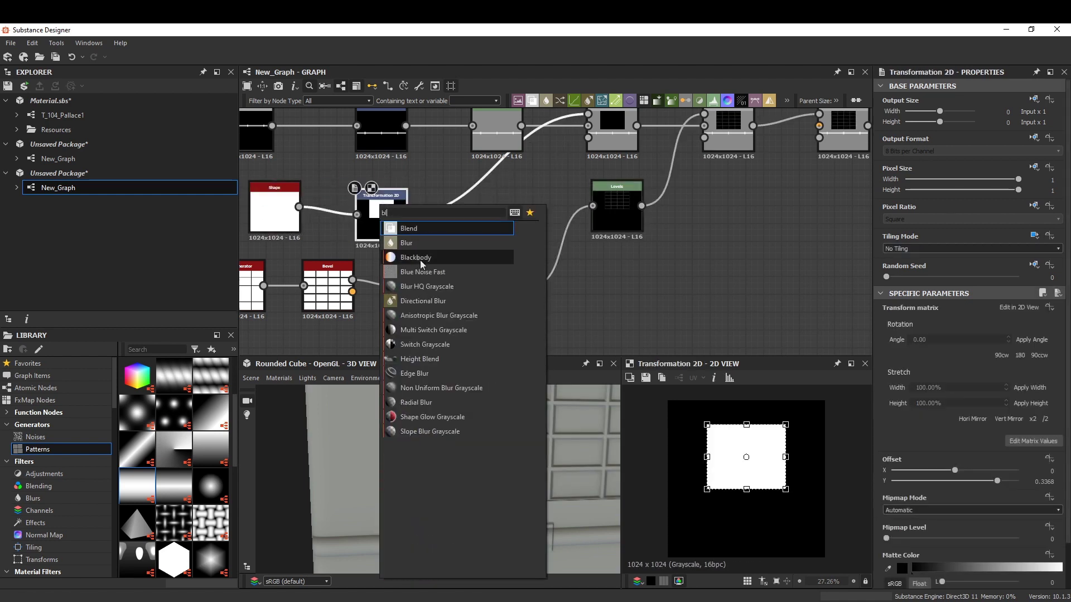
pyautogui.press('Return')
pyautogui.moveTo(890, 567); pyautogui.dragTo(891, 567)
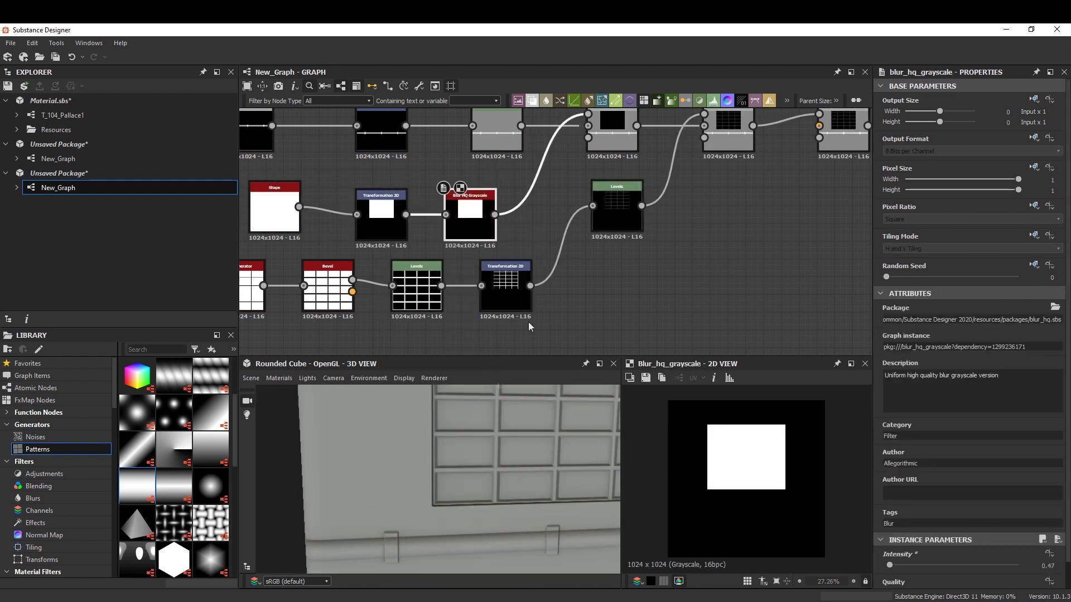
pyautogui.scroll(-5, 435, 480)
# - Increase displacement on the preview cube material and reselect the grid's Levels node
pyautogui.click(279, 378)
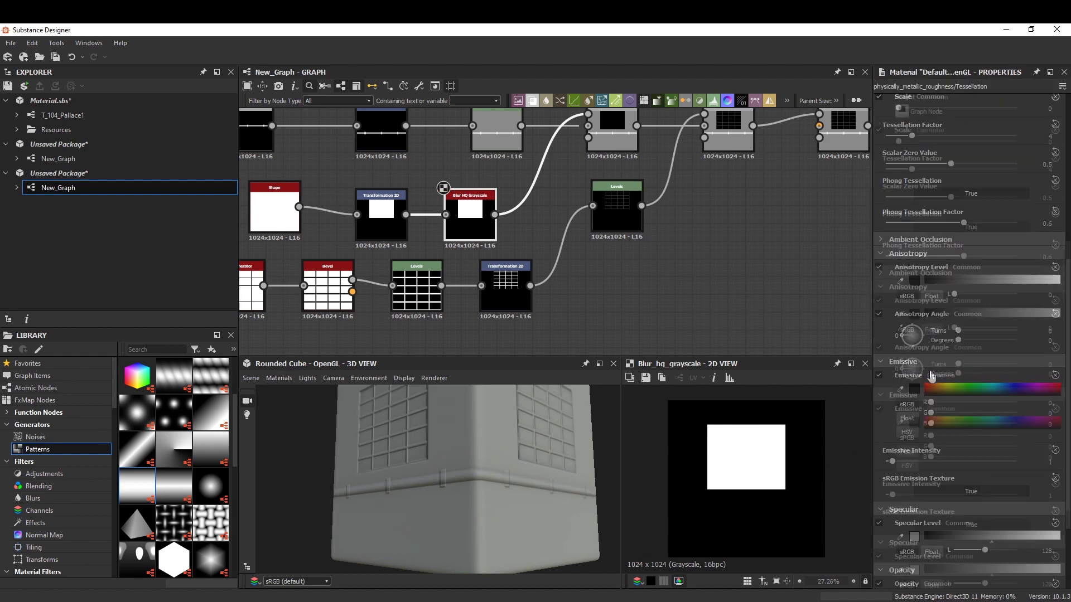
pyautogui.moveTo(943, 242); pyautogui.dragTo(958, 242)
pyautogui.moveTo(564, 245); pyautogui.dragTo(450, 270, button='middle')
pyautogui.click(519, 240)
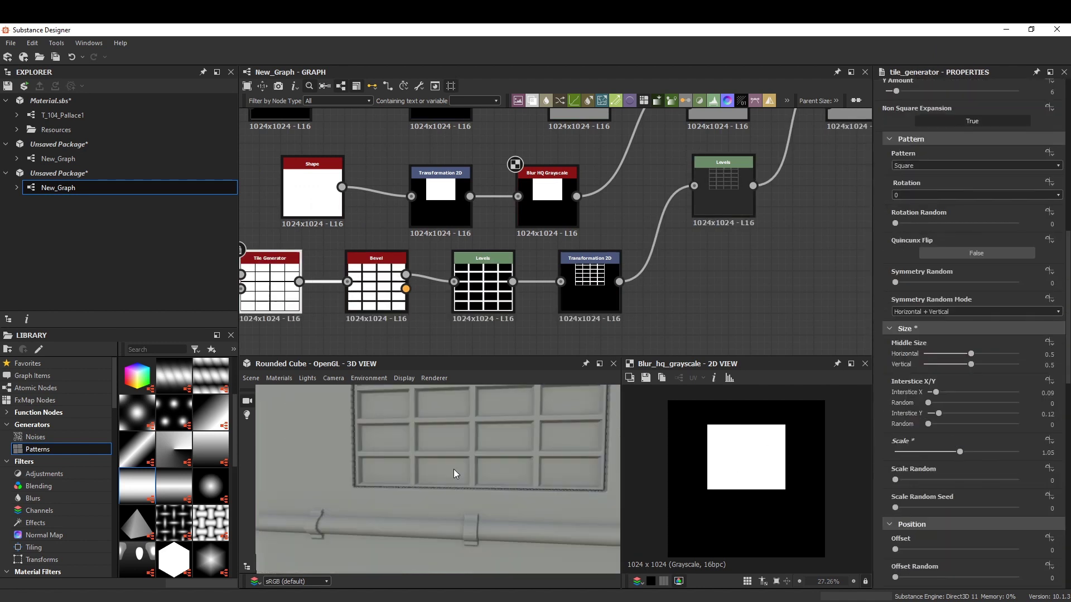
pyautogui.scroll(-5, 434, 480)
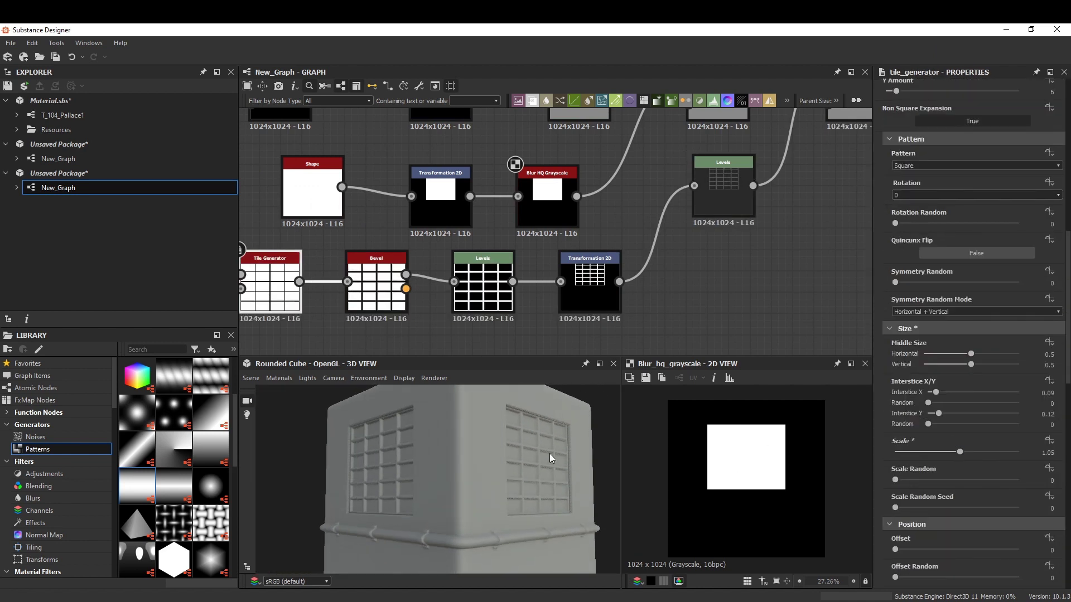
pyautogui.scroll(-3, 674, 256)
# - Add a linear gradient with Levels narrowed into a thin white band
pyautogui.moveTo(784, 174); pyautogui.dragTo(594, 150, button='middle')
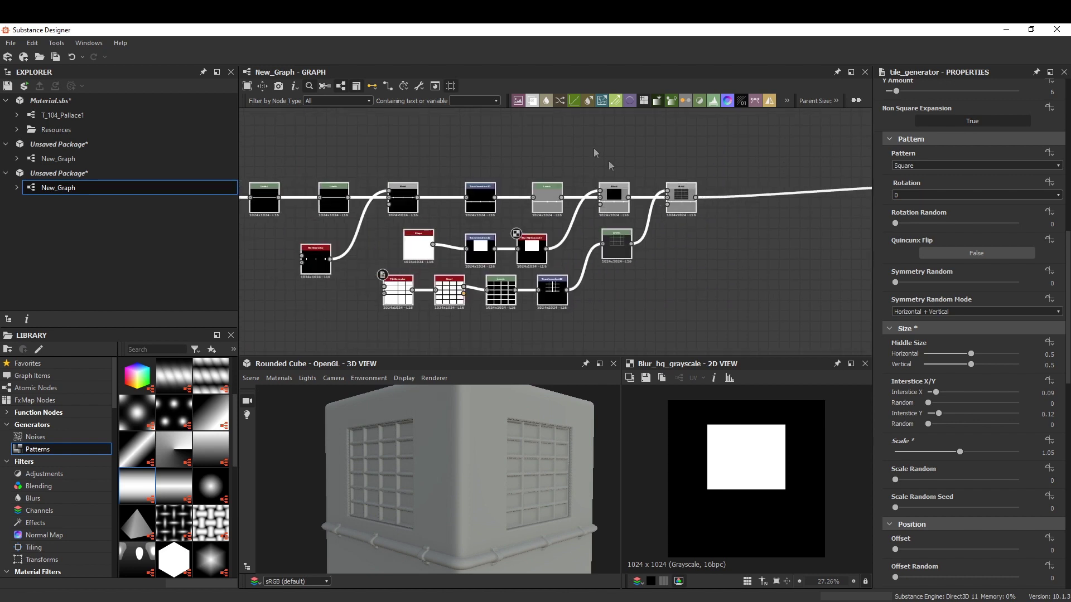
pyautogui.moveTo(187, 490); pyautogui.dragTo(502, 152)
pyautogui.click(712, 101)
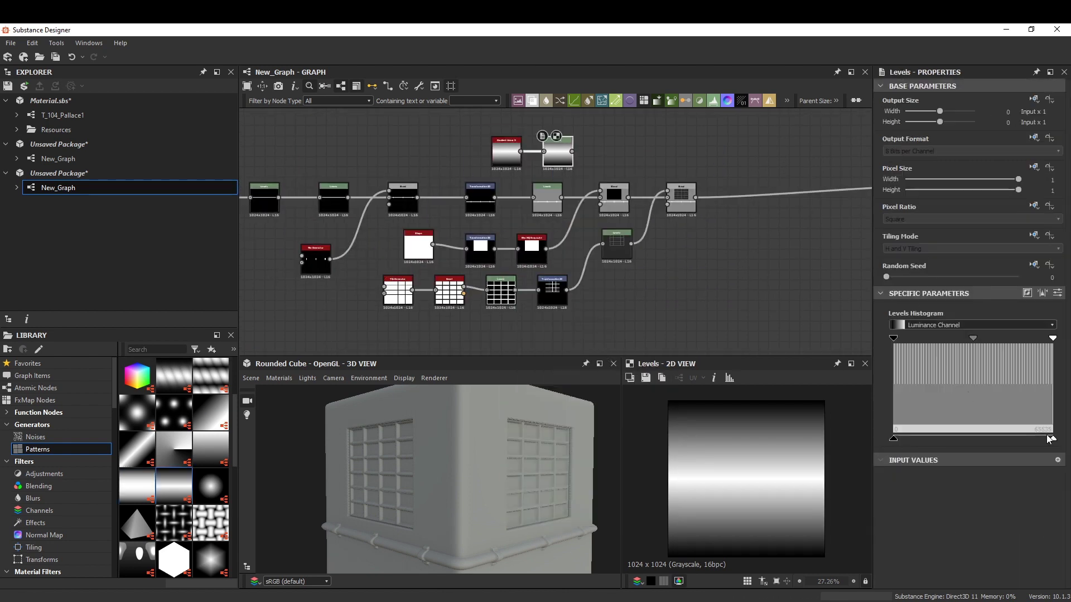
pyautogui.moveTo(892, 338); pyautogui.dragTo(1014, 338)
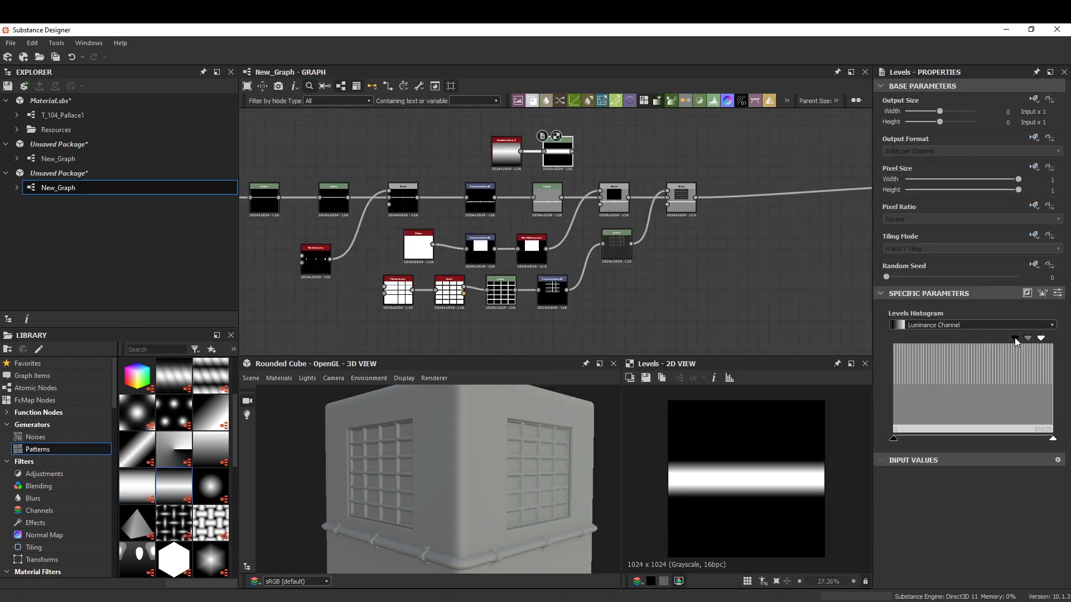
# - Combine the white band with the windows in a new Blend set to Max (Lighten)
pyautogui.click(532, 100)
pyautogui.moveTo(571, 151); pyautogui.dragTo(801, 185)
pyautogui.click(970, 347)
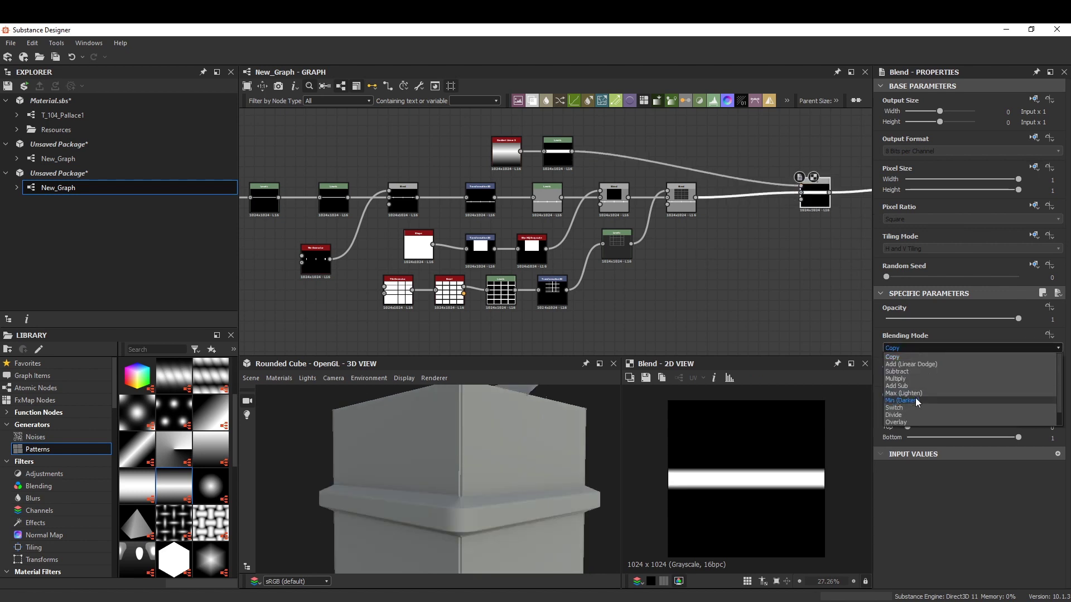
pyautogui.click(949, 402)
# - Insert a Transformation 2D on the band's link and offset the band upward
pyautogui.moveTo(653, 134); pyautogui.dragTo(629, 173)
pyautogui.rightClick(629, 173)
pyautogui.click(664, 191)
pyautogui.moveTo(955, 481); pyautogui.dragTo(1007, 481)
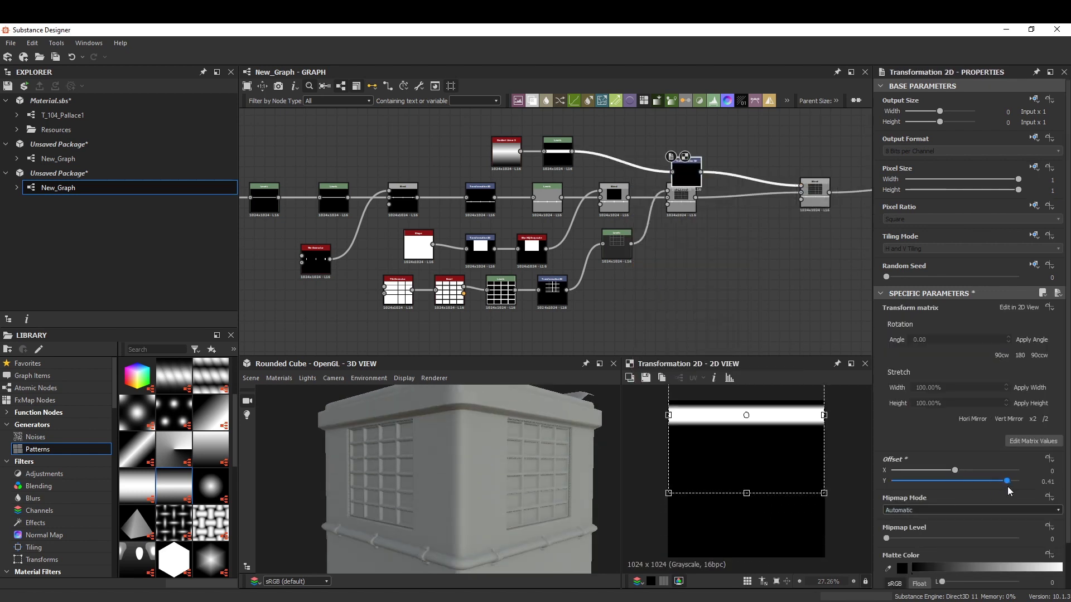
# - Dim the band's Levels and settle its offset just below the windows
pyautogui.click(557, 155)
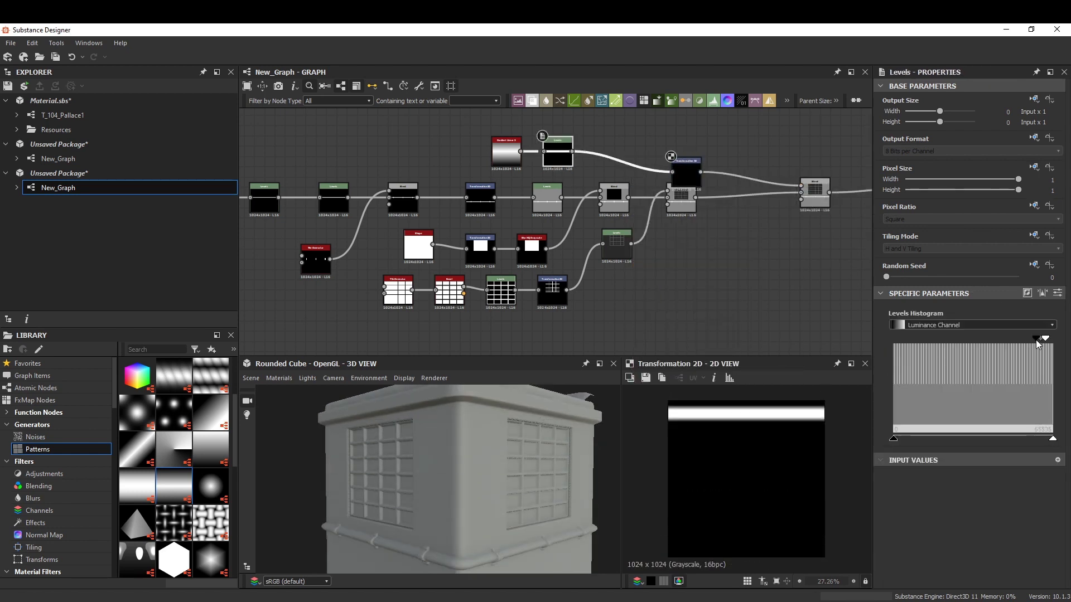
pyautogui.moveTo(1053, 438); pyautogui.dragTo(1001, 439)
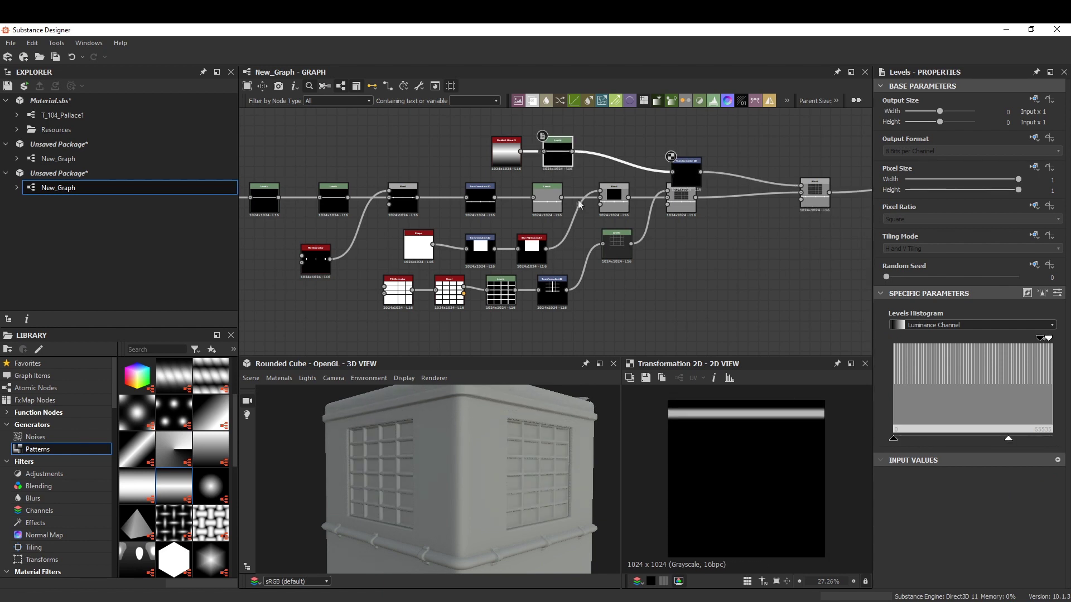
pyautogui.scroll(1, 653, 410)
pyautogui.keyDown('alt'); pyautogui.moveTo(591, 424); pyautogui.dragTo(537, 444); pyautogui.keyUp('alt')
pyautogui.click(686, 174)
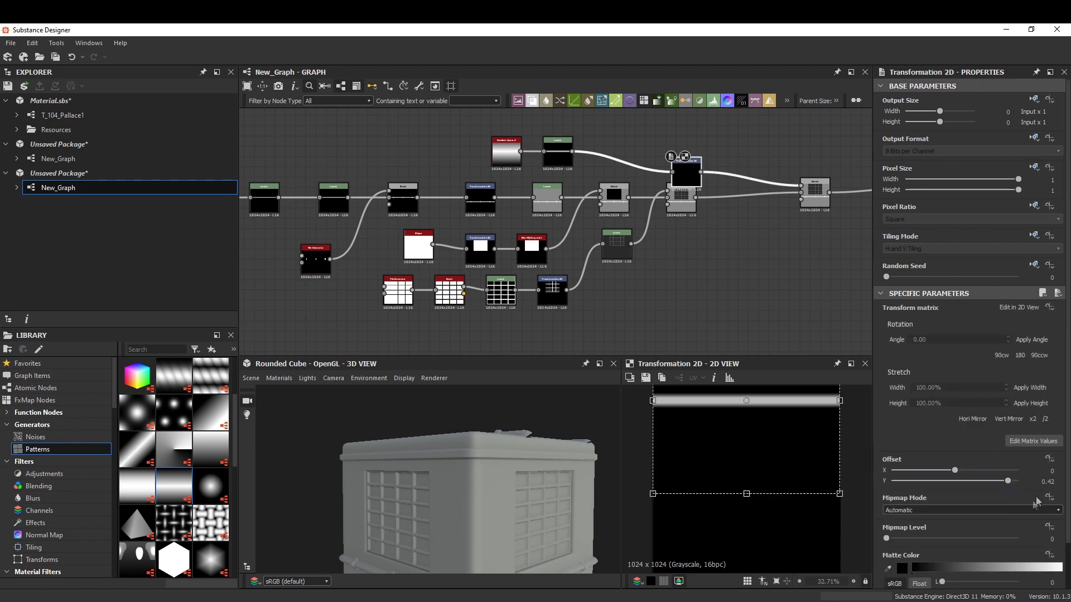
pyautogui.moveTo(955, 481); pyautogui.dragTo(998, 481)
pyautogui.scroll(5, 441, 455)
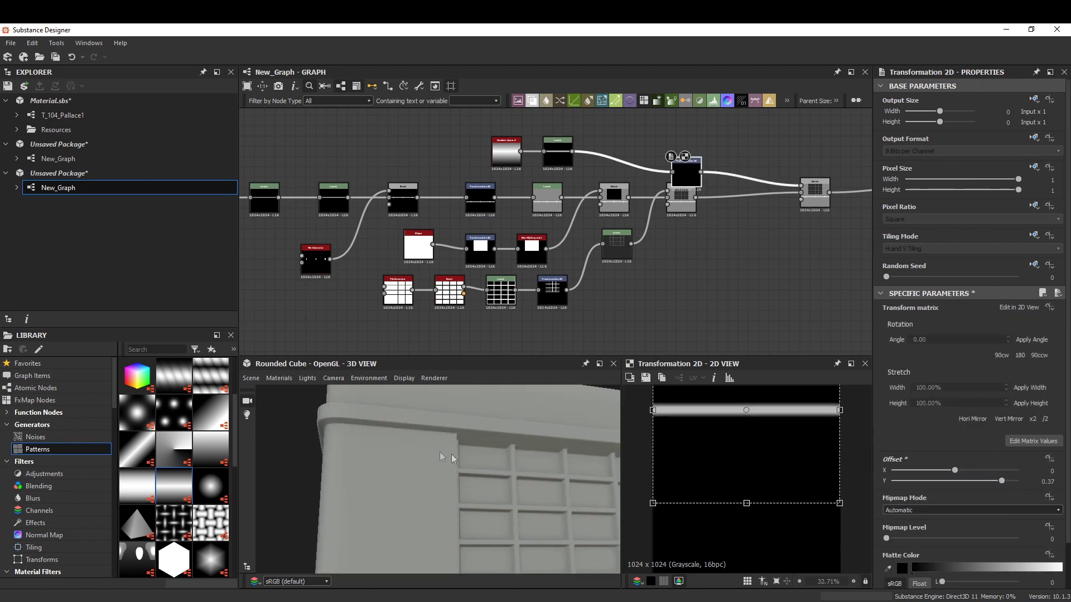
pyautogui.scroll(-3, 569, 466)
pyautogui.scroll(-2, 569, 465)
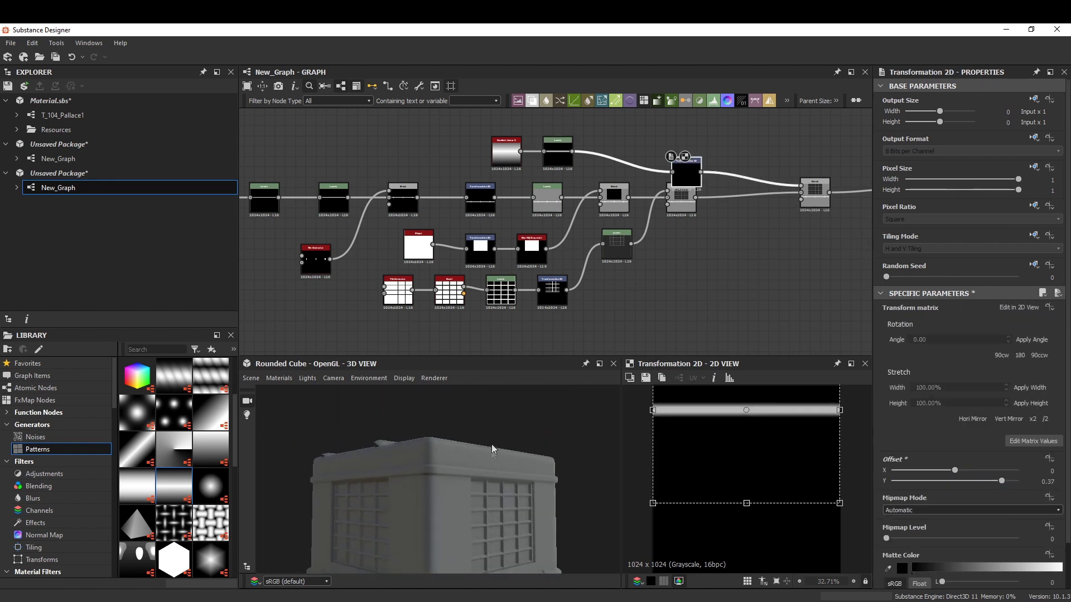
pyautogui.scroll(5, 501, 494)
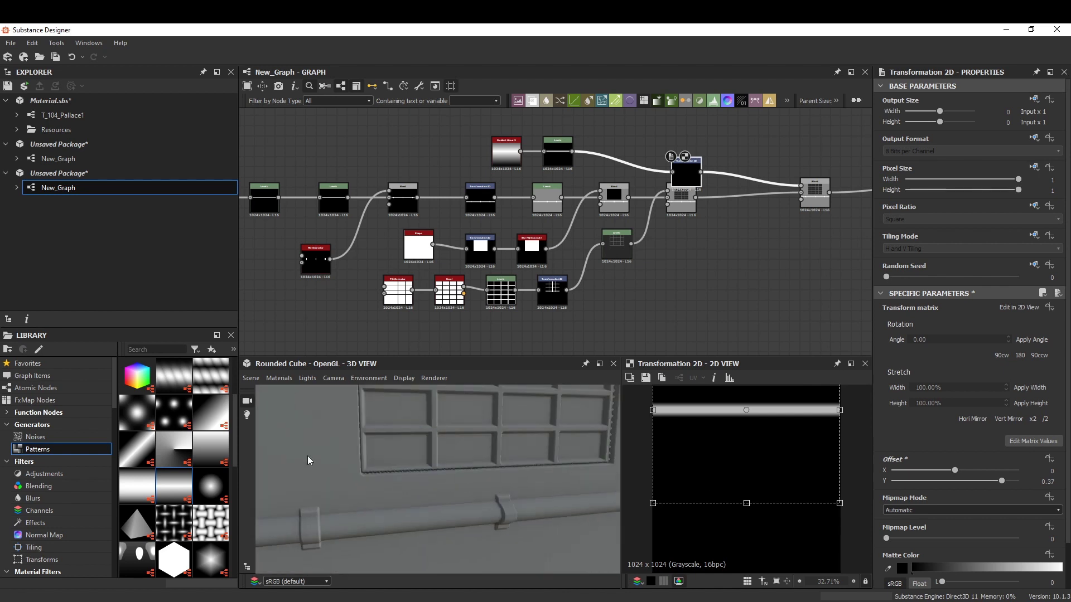
# - Add a Tile Generator and wire it into a new Blend after the pipe blend
pyautogui.doubleClick(579, 249)
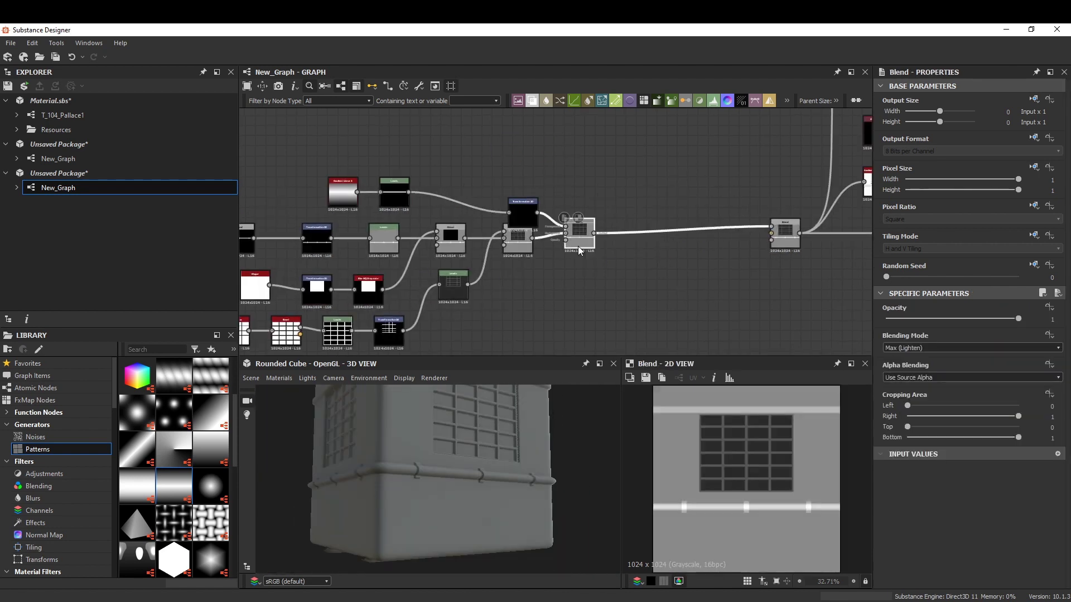
pyautogui.moveTo(578, 250); pyautogui.dragTo(618, 199, button='middle')
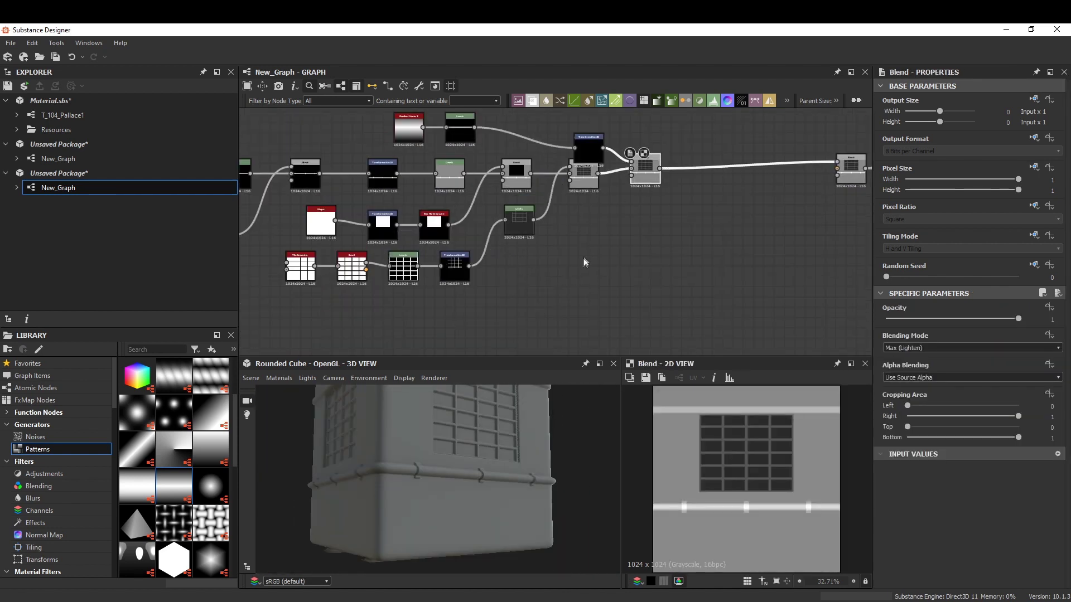
pyautogui.moveTo(563, 289); pyautogui.dragTo(708, 235, button='middle')
pyautogui.moveTo(538, 228); pyautogui.dragTo(424, 203, button='middle')
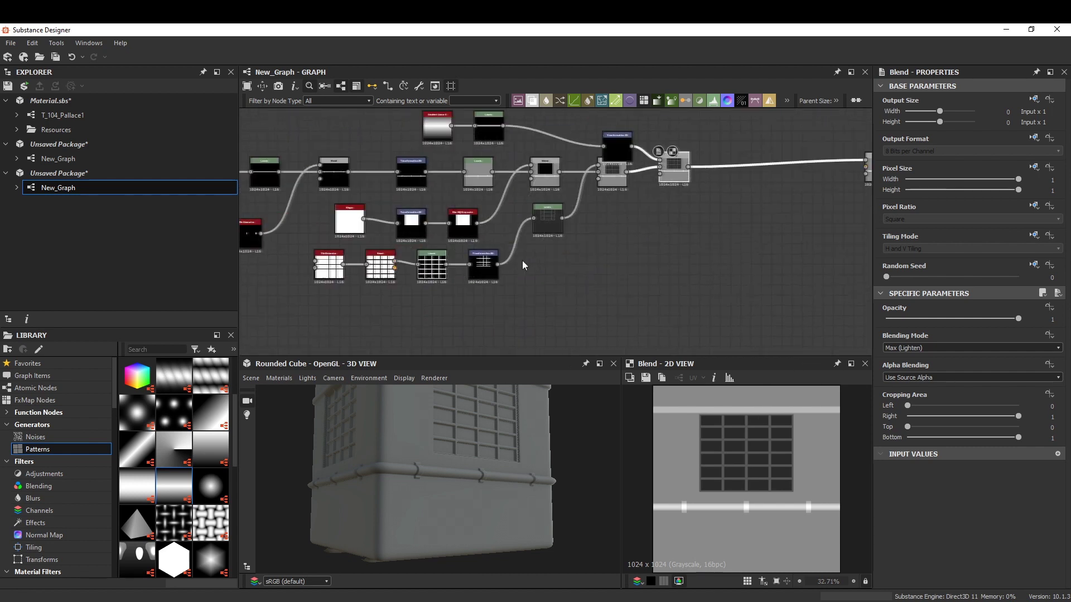
pyautogui.press('space')
pyautogui.click(693, 330)
pyautogui.click(767, 162)
pyautogui.moveTo(768, 166); pyautogui.dragTo(741, 177)
pyautogui.moveTo(658, 249); pyautogui.dragTo(736, 170)
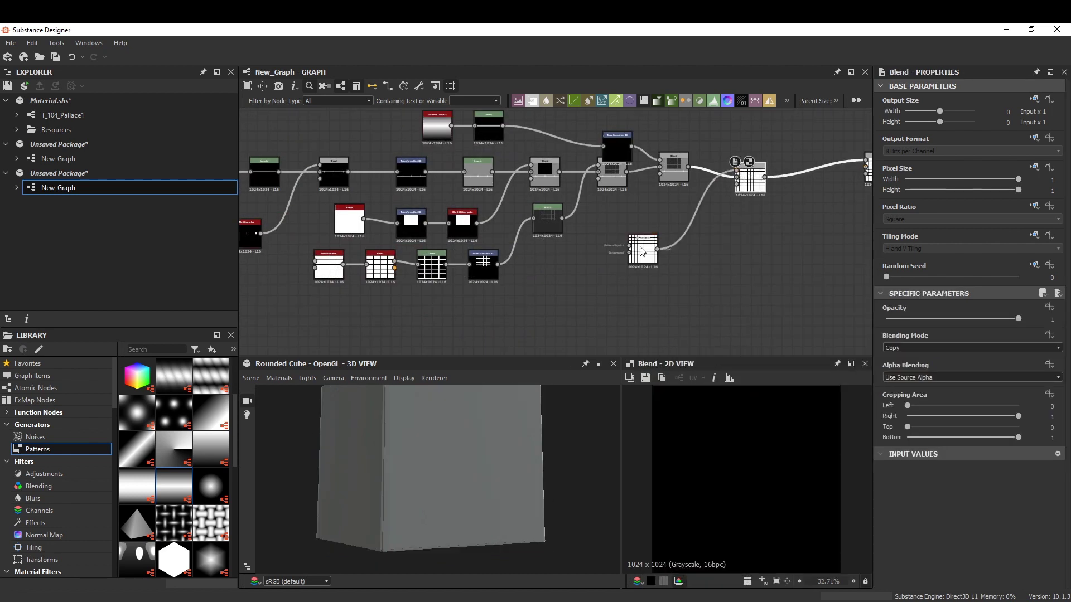
# - Subtract the tile pattern from the wall height with Cropping Bottom 0.09
pyautogui.click(643, 252)
pyautogui.moveTo(1019, 423); pyautogui.dragTo(925, 425)
pyautogui.click(752, 179)
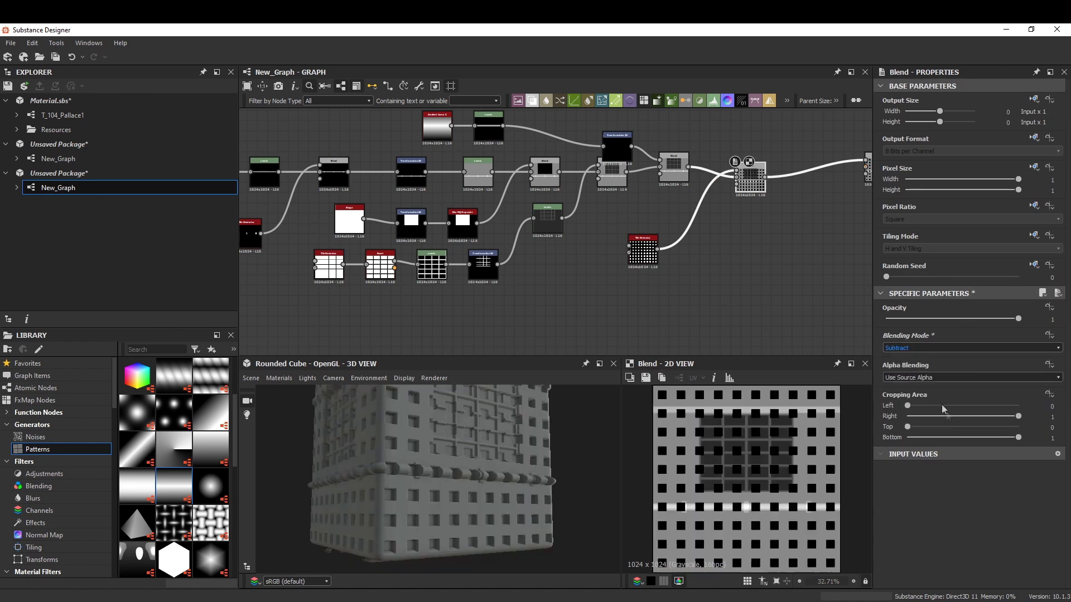
pyautogui.moveTo(1018, 437); pyautogui.dragTo(916, 437)
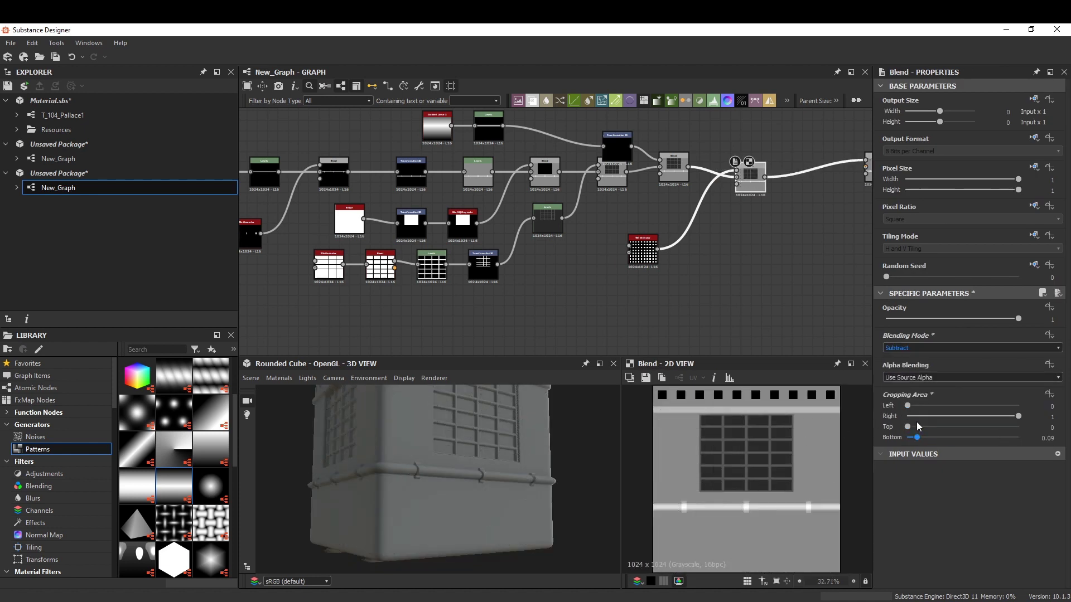
pyautogui.moveTo(460, 478); pyautogui.dragTo(457, 442)
# - Reshape the square tiles and darken them with a Levels for shallower vents
pyautogui.click(629, 272)
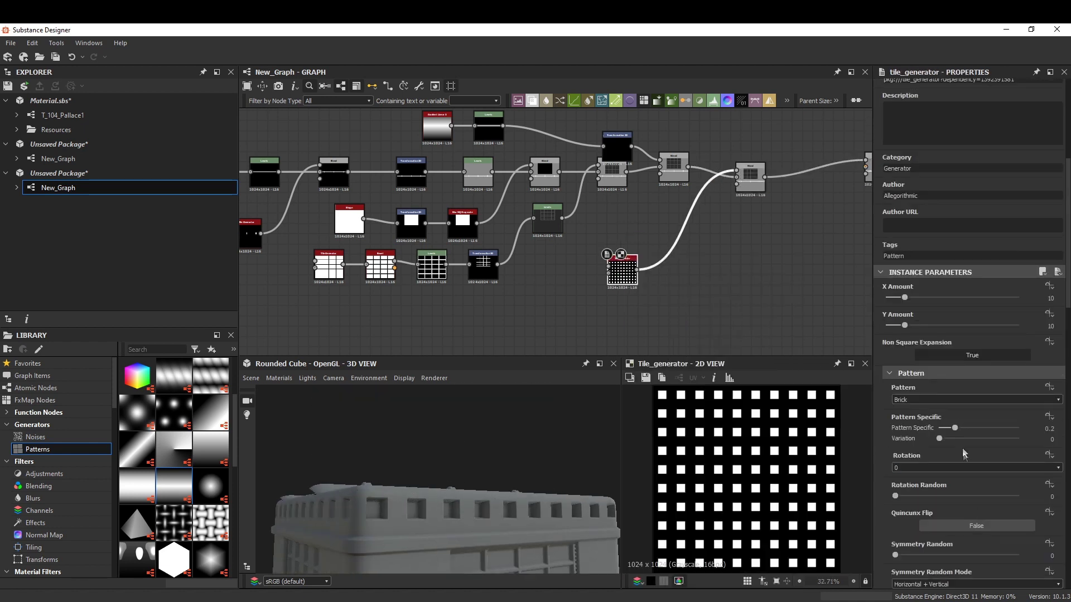
pyautogui.moveTo(986, 427); pyautogui.dragTo(984, 428)
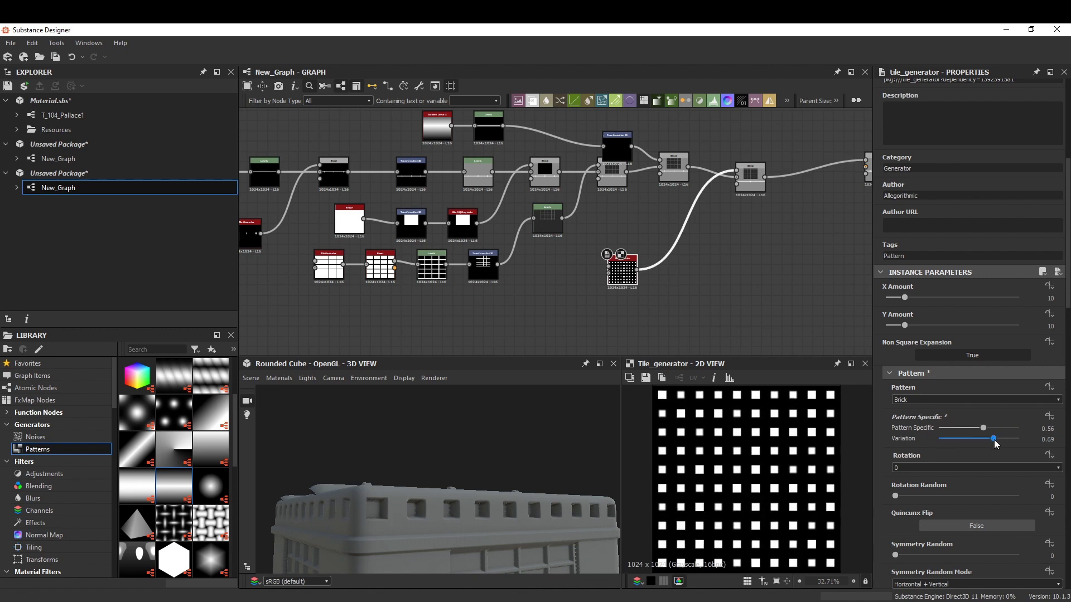
pyautogui.press('space')
pyautogui.click(725, 402)
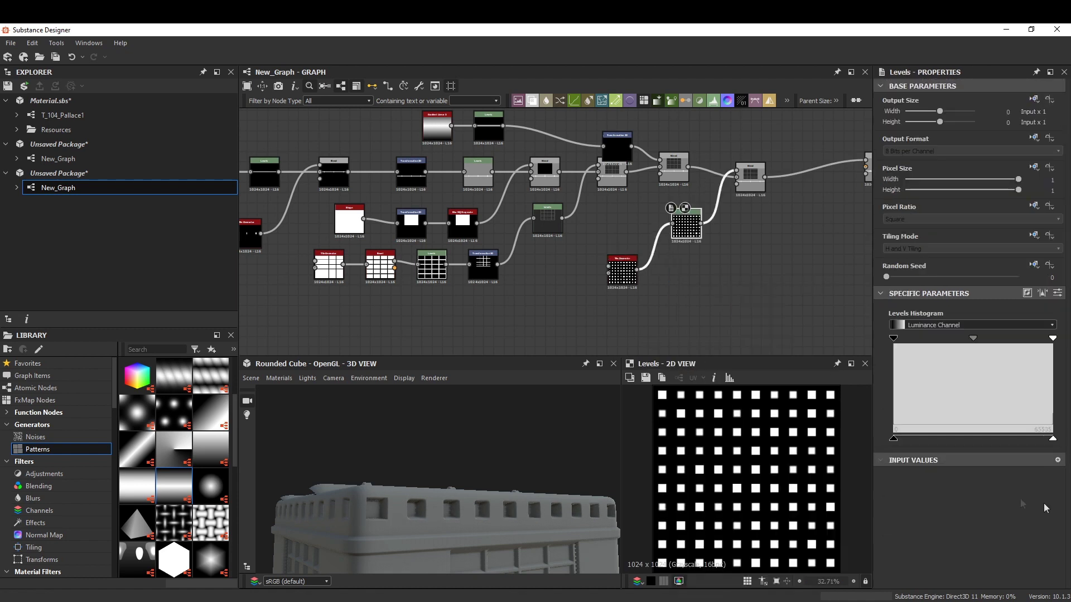
pyautogui.moveTo(969, 440); pyautogui.dragTo(893, 440)
pyautogui.moveTo(1052, 439); pyautogui.dragTo(925, 439)
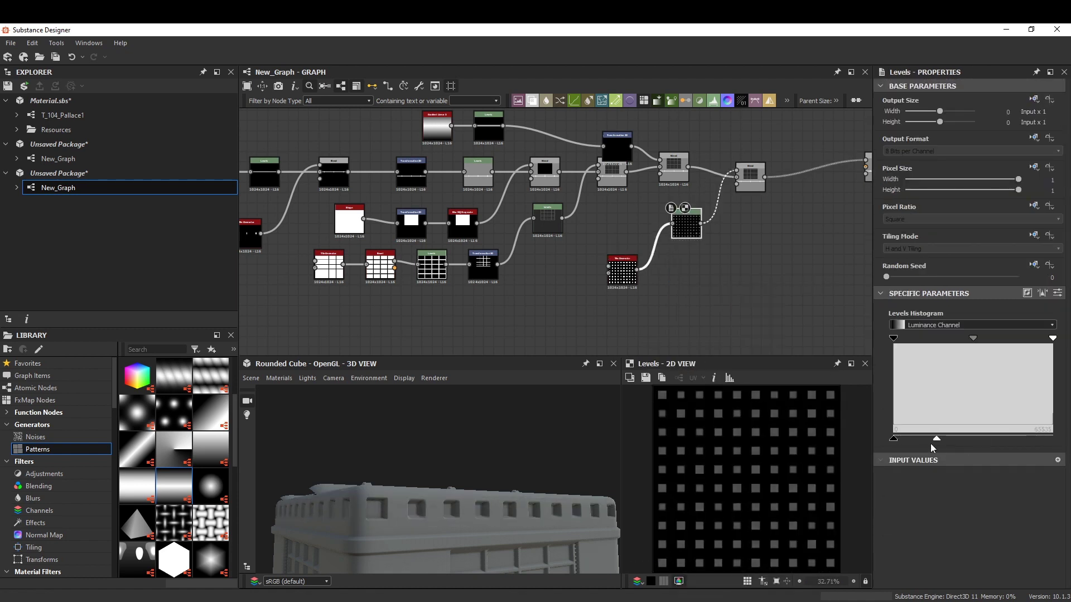
pyautogui.moveTo(486, 471); pyautogui.dragTo(434, 513)
pyautogui.scroll(2, 684, 268)
pyautogui.moveTo(680, 209); pyautogui.dragTo(648, 269)
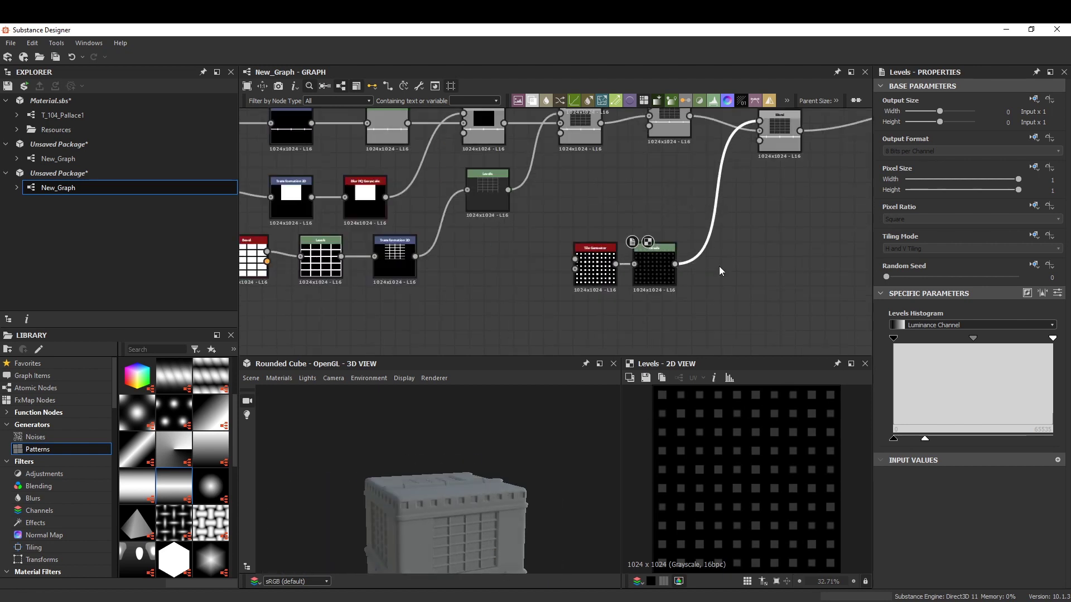
# - Tweak the Tile Generator's Global Offset to nudge the vents vertically and inspect them
pyautogui.click(594, 264)
pyautogui.scroll(-10, 971, 335)
pyautogui.moveTo(900, 541); pyautogui.dragTo(903, 551)
pyautogui.moveTo(480, 519); pyautogui.dragTo(502, 495)
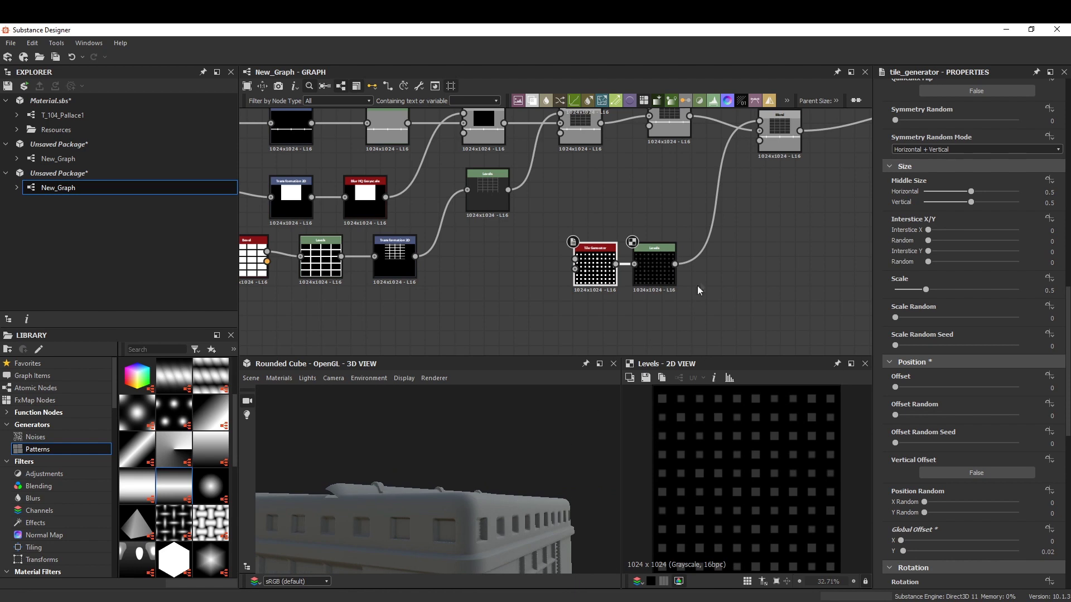
pyautogui.scroll(-3, 698, 290)
pyautogui.moveTo(588, 411); pyautogui.dragTo(614, 390)
pyautogui.click(718, 131)
# - Arrange the Perlin Noise and Slope Blur nodes and lower the Slope Blur Intensity
pyautogui.scroll(-2, 719, 167)
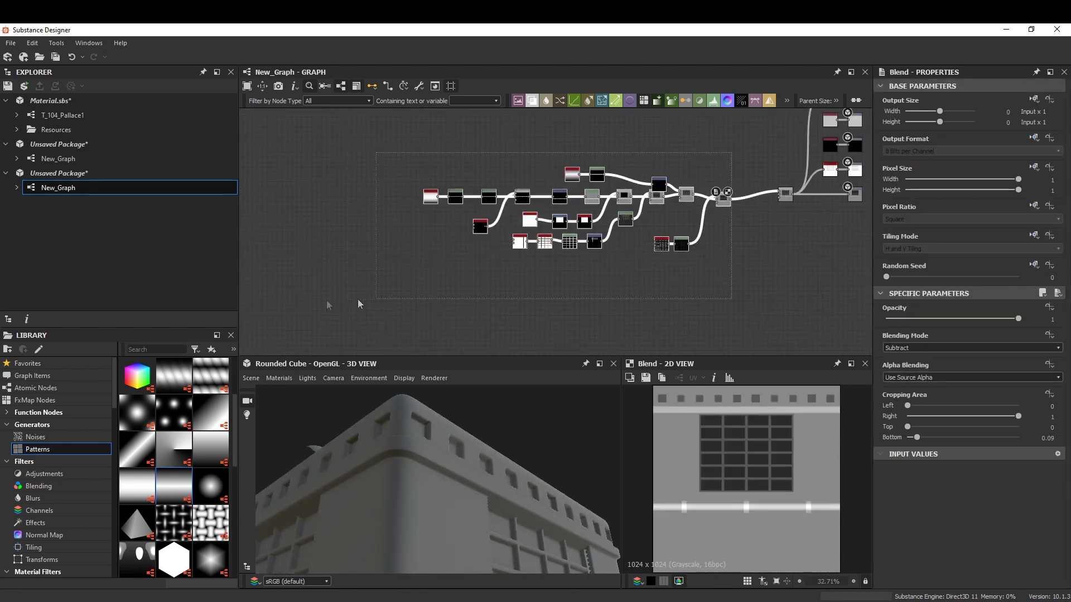
pyautogui.scroll(2, 725, 201)
pyautogui.click(604, 181)
pyautogui.scroll(2, 604, 184)
pyautogui.doubleClick(550, 290)
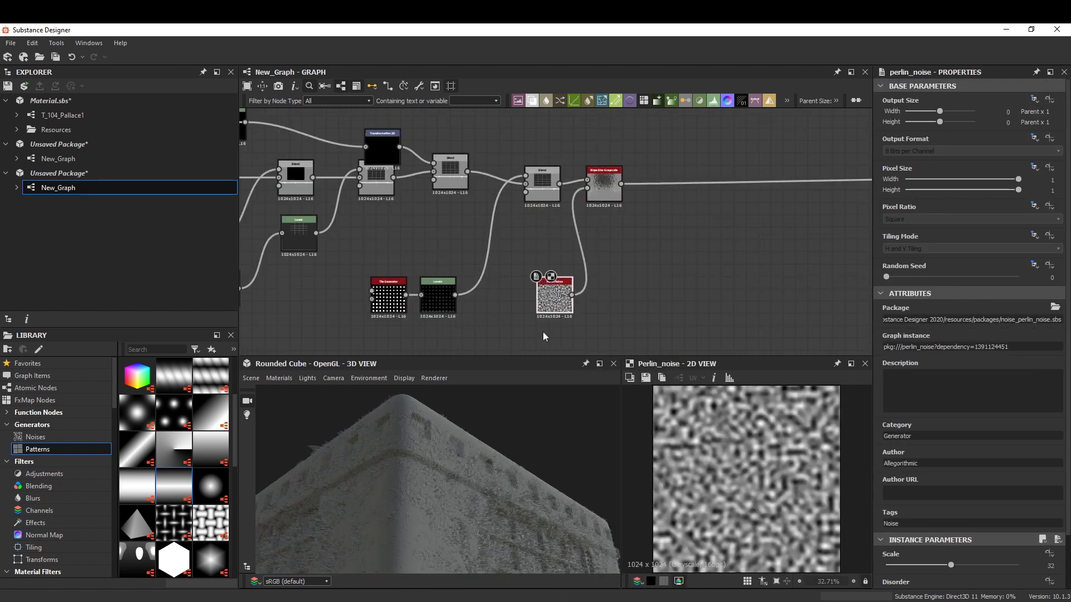
pyautogui.moveTo(552, 295); pyautogui.dragTo(528, 284)
pyautogui.moveTo(604, 184); pyautogui.dragTo(604, 209)
pyautogui.doubleClick(604, 209)
pyautogui.scroll(-2, 929, 555)
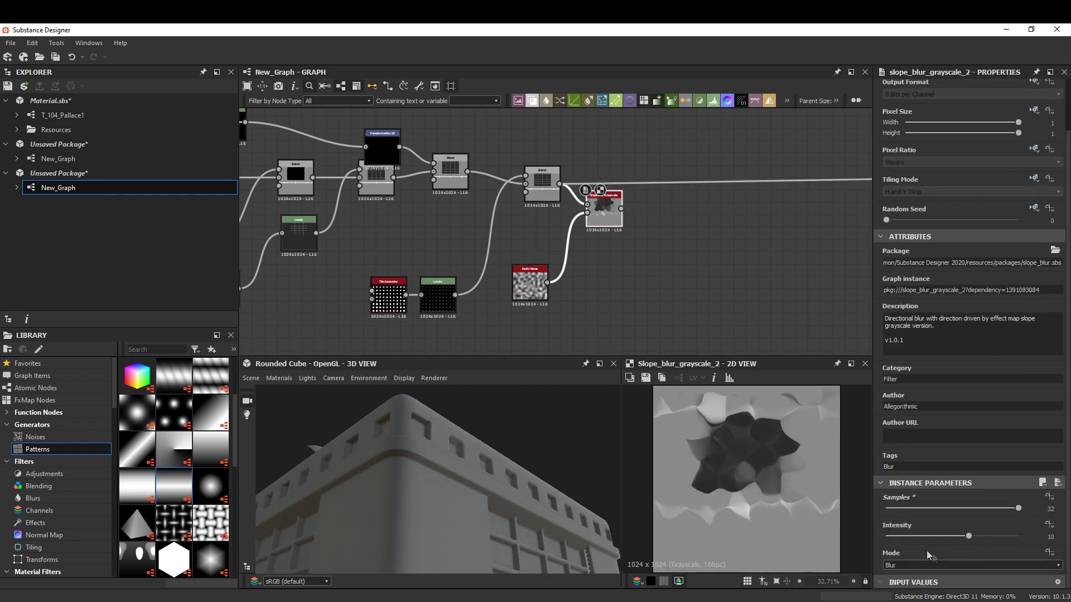
pyautogui.click(890, 536)
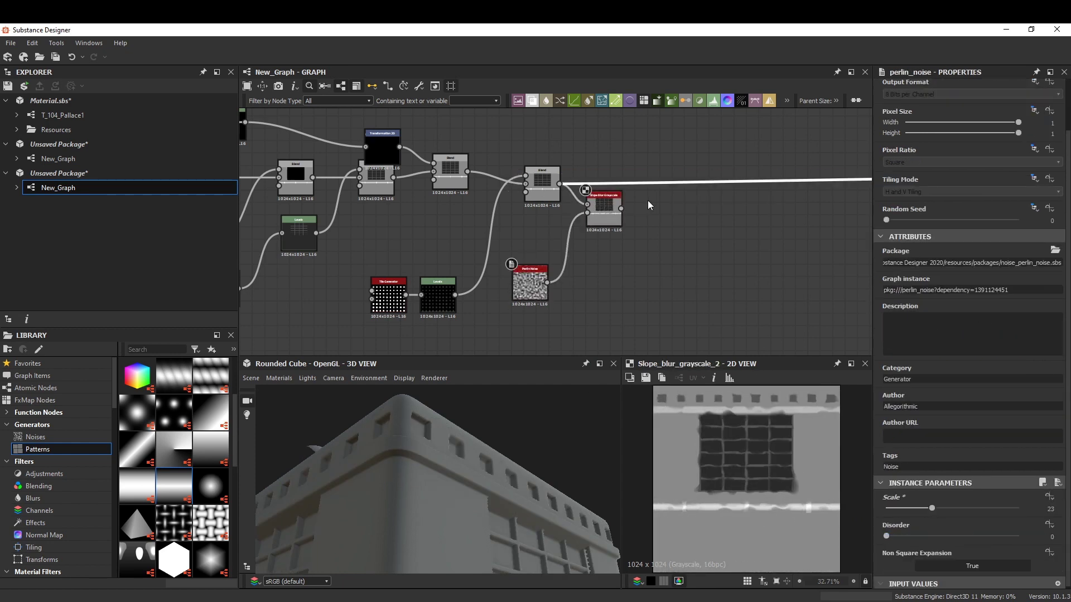
# - Set the Blend mixing in the slope blur to Min (Darken)
pyautogui.doubleClick(828, 182)
pyautogui.click(906, 347)
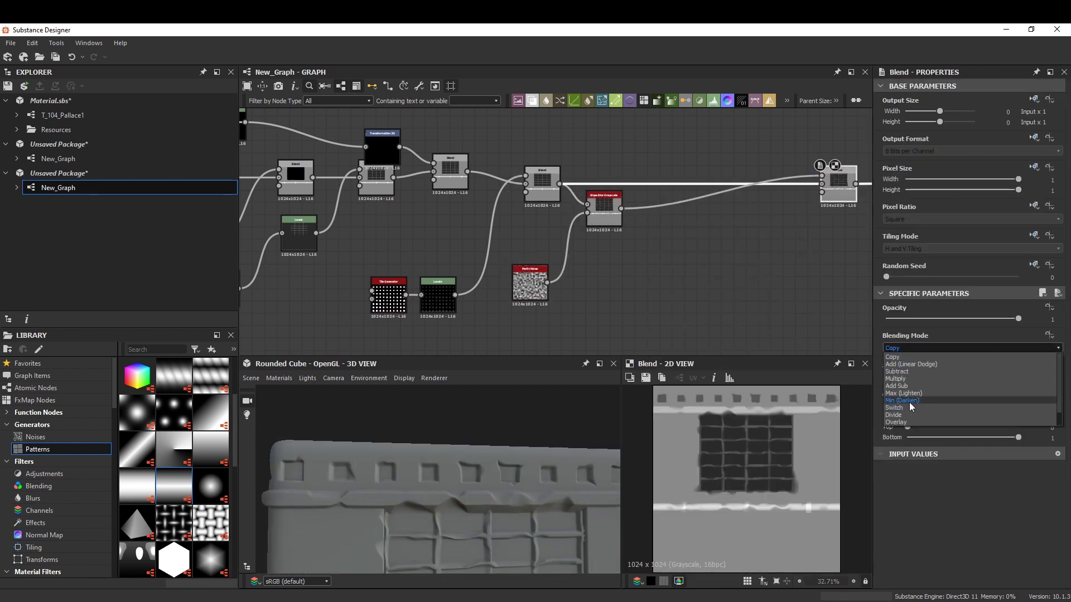
pyautogui.click(911, 407)
# - Insert a Levels before the Blend with its black point pushed up slightly
pyautogui.moveTo(604, 203); pyautogui.dragTo(604, 254)
pyautogui.moveTo(621, 258); pyautogui.dragTo(610, 263)
pyautogui.click(646, 466)
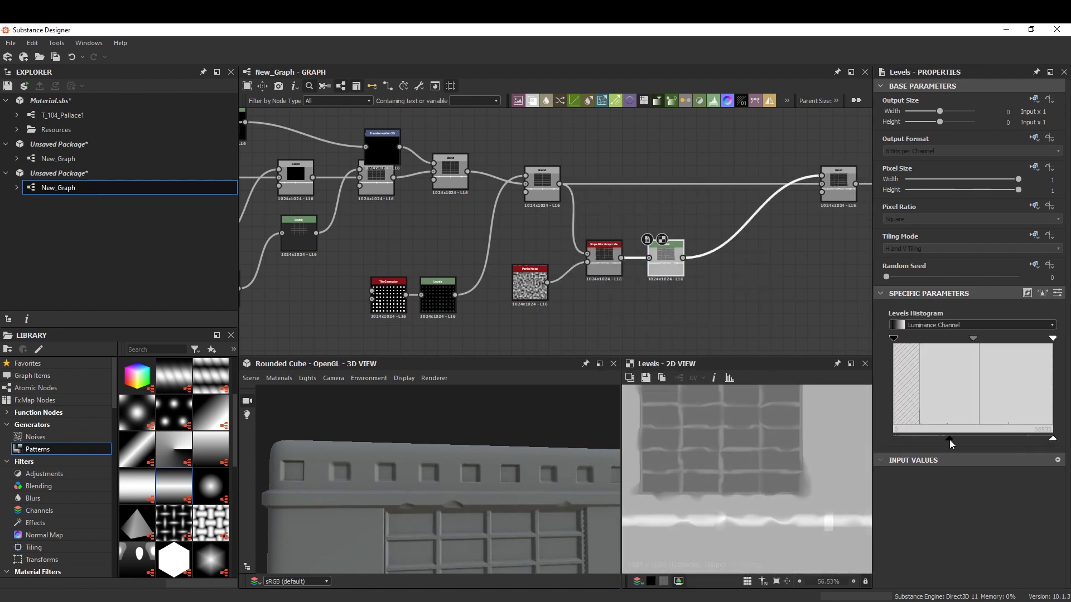
pyautogui.moveTo(951, 443); pyautogui.dragTo(958, 443)
pyautogui.moveTo(446, 424)
pyautogui.mouseDown()
pyautogui.moveTo(490, 434)
pyautogui.moveTo(519, 468)
pyautogui.mouseUp()
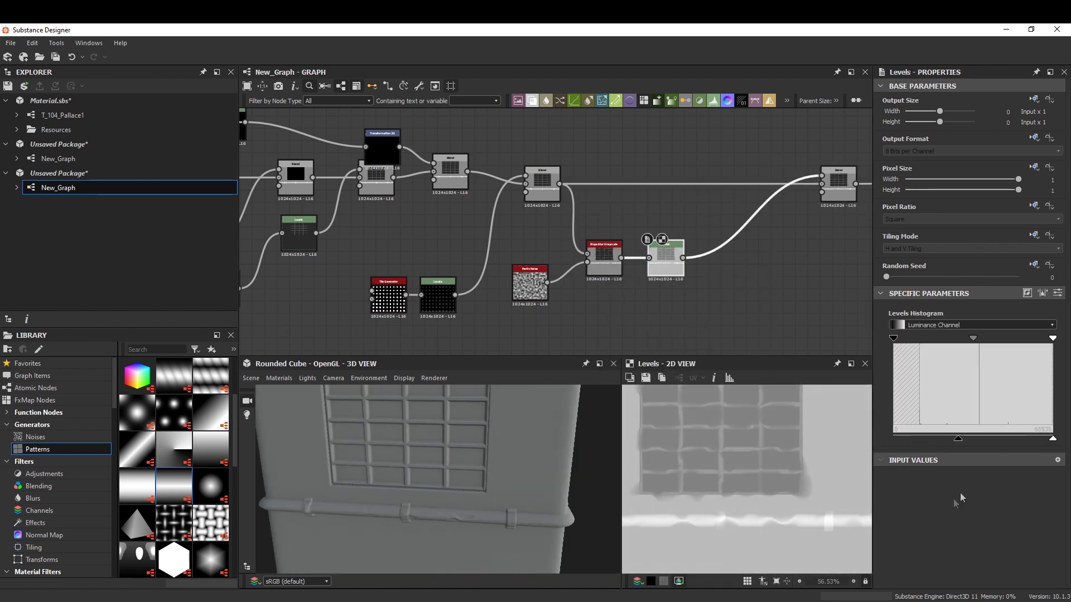
pyautogui.doubleClick(838, 179)
pyautogui.click(665, 255)
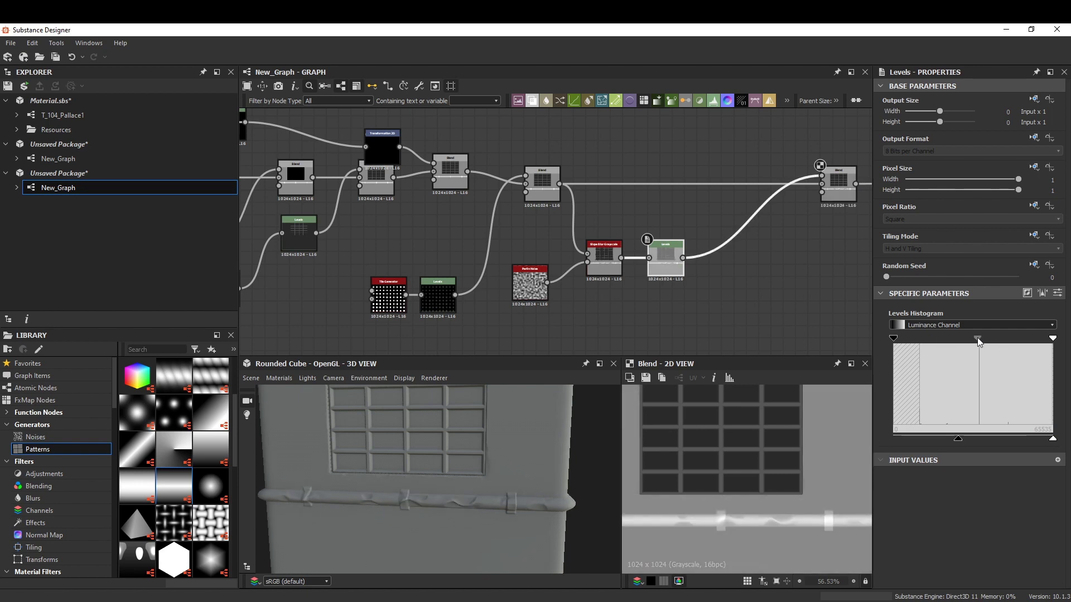
pyautogui.moveTo(502, 423)
pyautogui.mouseDown()
pyautogui.moveTo(531, 413)
pyautogui.moveTo(517, 480)
pyautogui.mouseUp()
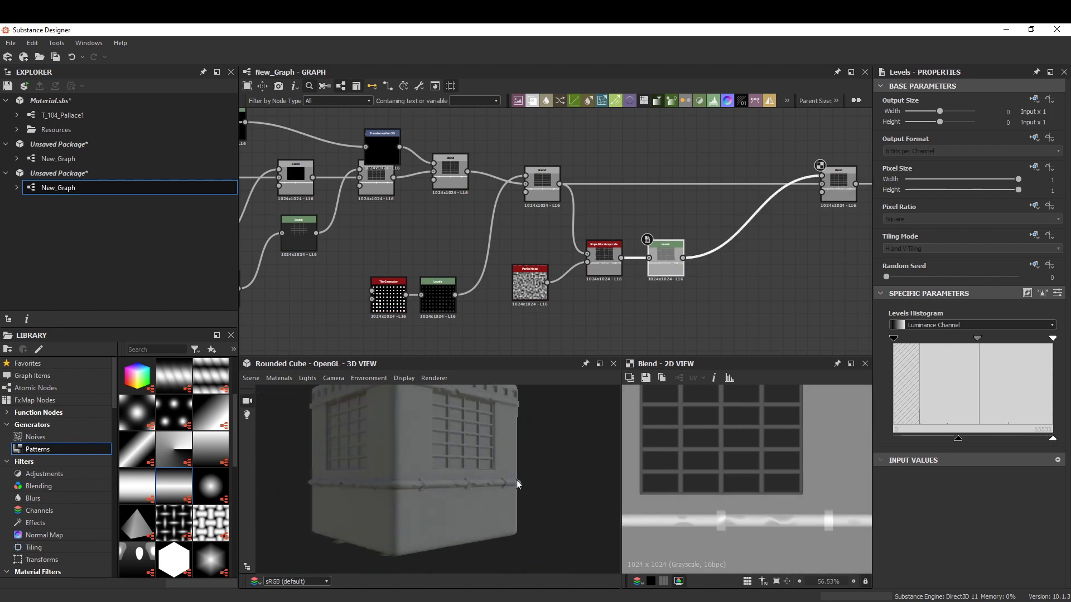
# - Lower the Darken Blend's opacity to 0.09 for a faint effect
pyautogui.click(839, 180)
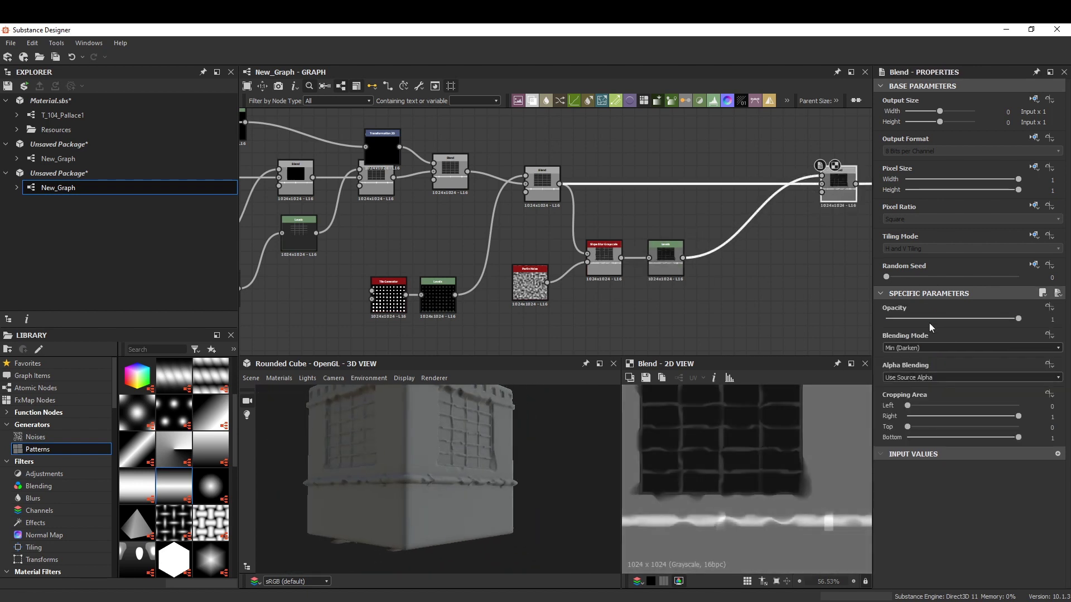
pyautogui.moveTo(929, 318); pyautogui.dragTo(898, 318)
pyautogui.moveTo(435, 457); pyautogui.dragTo(473, 496)
pyautogui.scroll(-5, 472, 496)
# - Add a Clouds noise from the noise generators library
pyautogui.scroll(3, 386, 271)
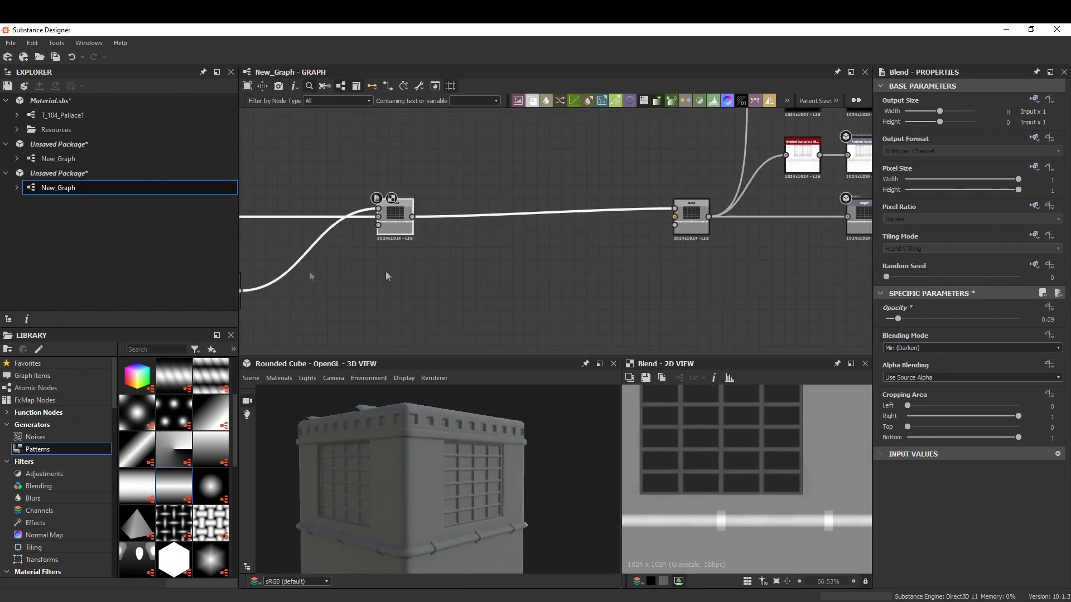
pyautogui.doubleClick(674, 168)
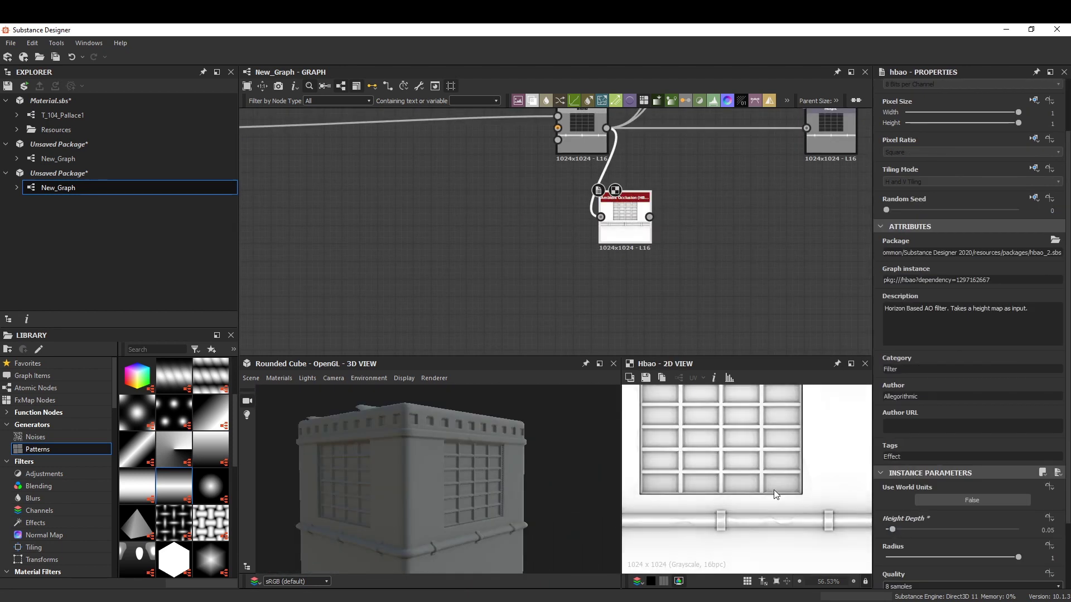
pyautogui.scroll(-3, 774, 489)
pyautogui.scroll(-3, 648, 285)
pyautogui.press('Up')
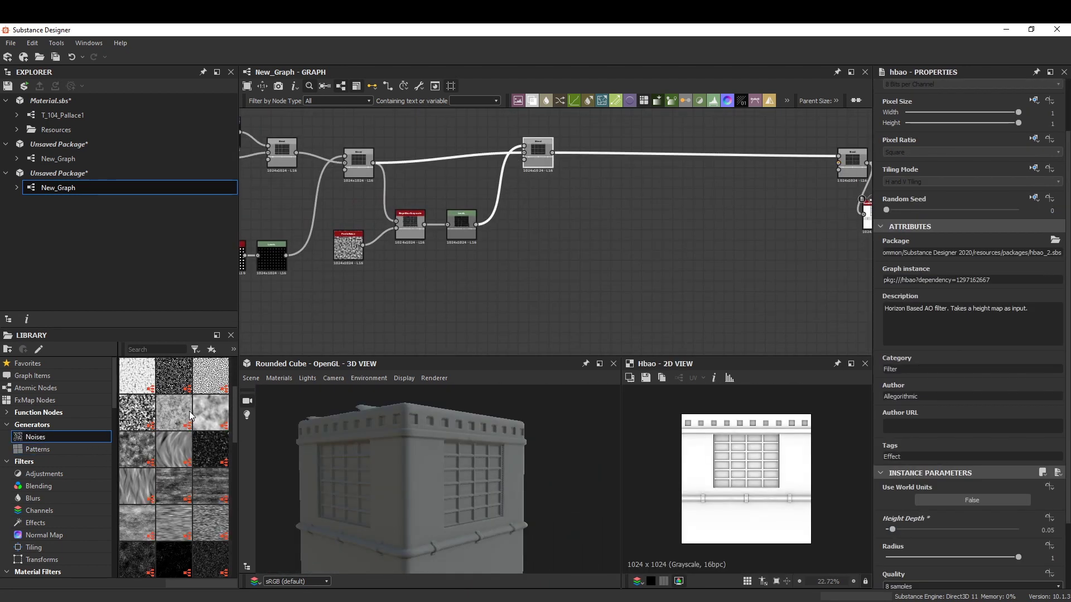
pyautogui.moveTo(561, 288)
pyautogui.mouseDown()
pyautogui.moveTo(574, 266)
pyautogui.moveTo(470, 282)
pyautogui.mouseUp()
# - Add a Blend, Slope Blur Grayscale, Directional Blur and Blur HQ Grayscale nodes
pyautogui.press('space')
pyautogui.click(485, 273)
pyautogui.press('space')
pyautogui.write('slope blur')
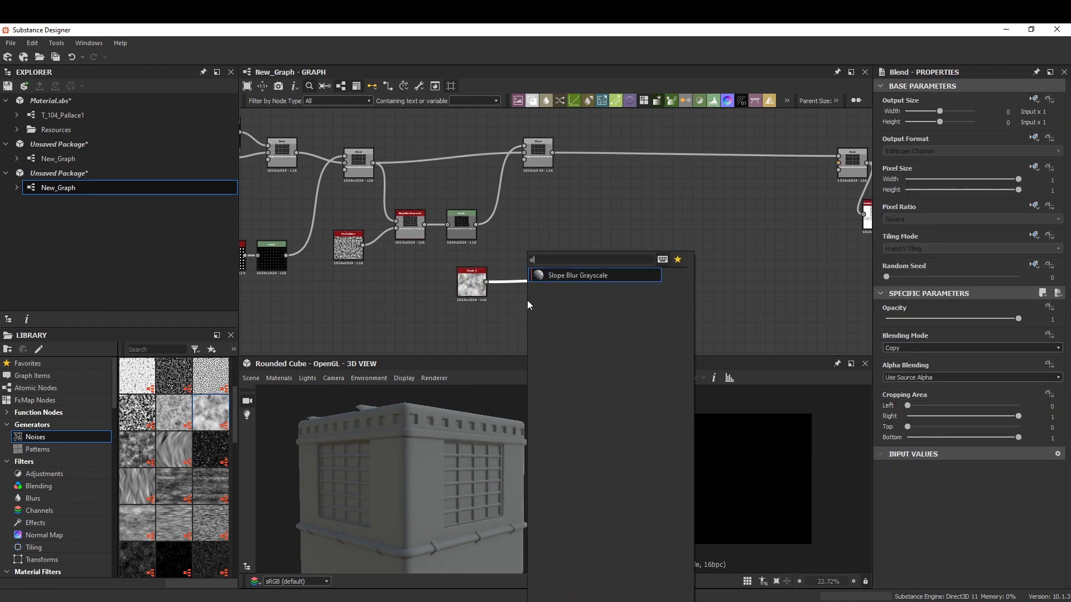
pyautogui.press('Return')
pyautogui.press('space')
pyautogui.write('directional blur')
pyautogui.press('Return')
pyautogui.press('space')
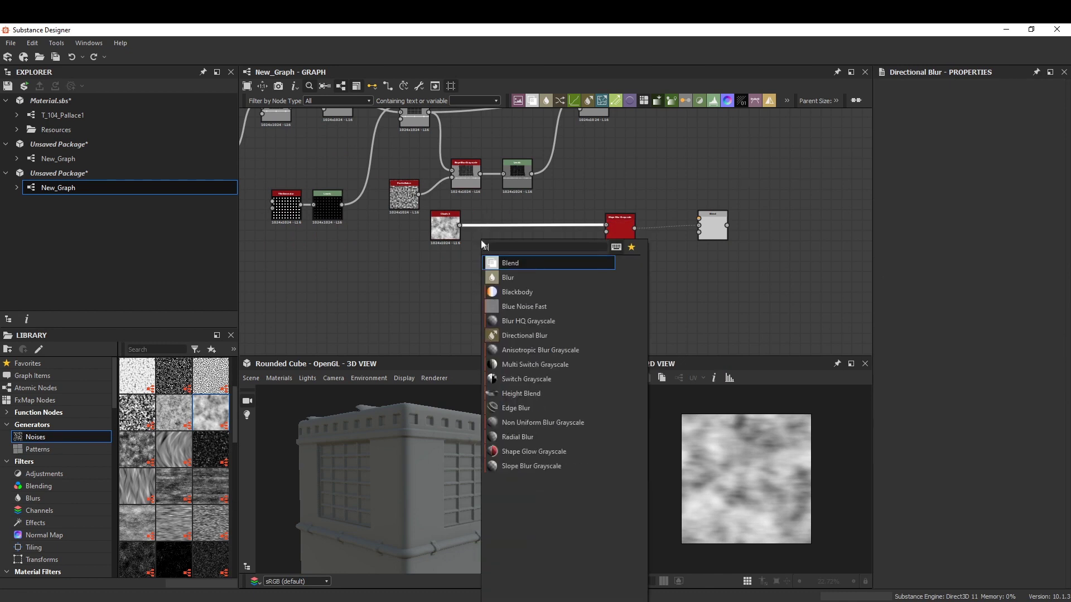
pyautogui.write('blur hq')
pyautogui.press('Return')
# - Soften the Blur HQ slightly and duplicate the Slope Blur as a second pass
pyautogui.moveTo(969, 565); pyautogui.dragTo(895, 565)
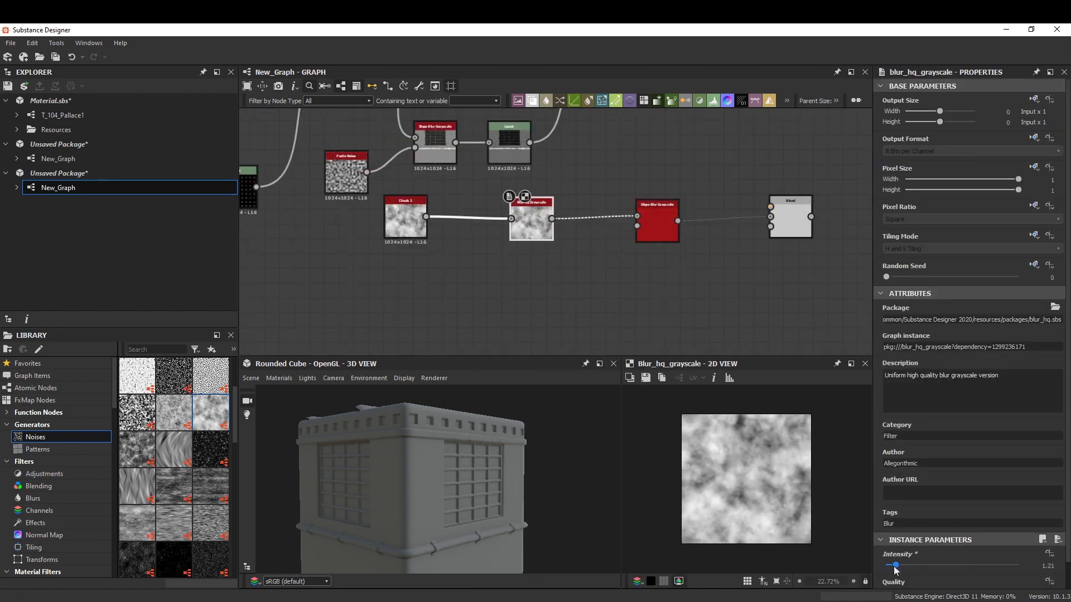
pyautogui.doubleClick(662, 238)
pyautogui.hotkey('ctrl', 'd')
pyautogui.moveTo(539, 301); pyautogui.dragTo(564, 289, button='middle')
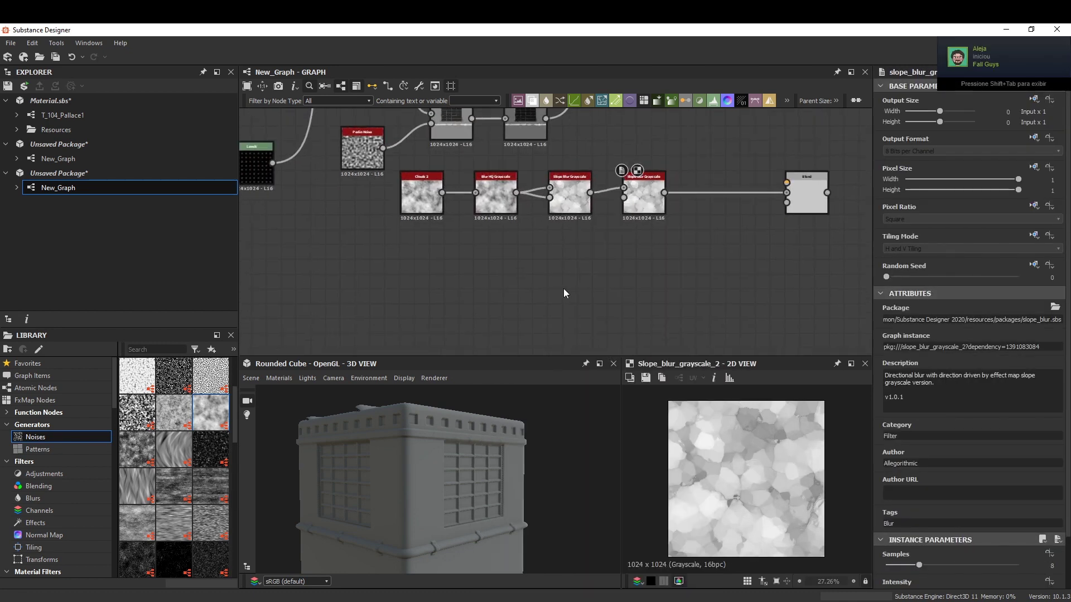
pyautogui.scroll(-2, 969, 529)
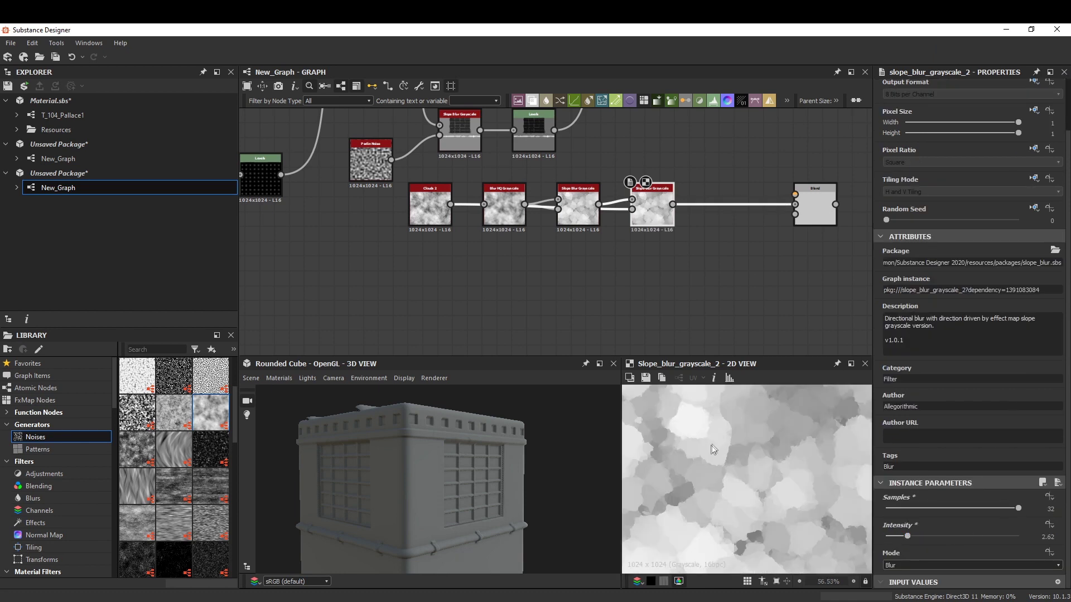
# - Add a Gradient Map and connect the second Slope Blur into it
pyautogui.press('space')
pyautogui.write('gradient map')
pyautogui.press('Return')
pyautogui.moveTo(541, 279); pyautogui.dragTo(649, 236)
# - Link the slope blur into the Gradient Map and trim its plaster gradient keys
pyautogui.click(1033, 417)
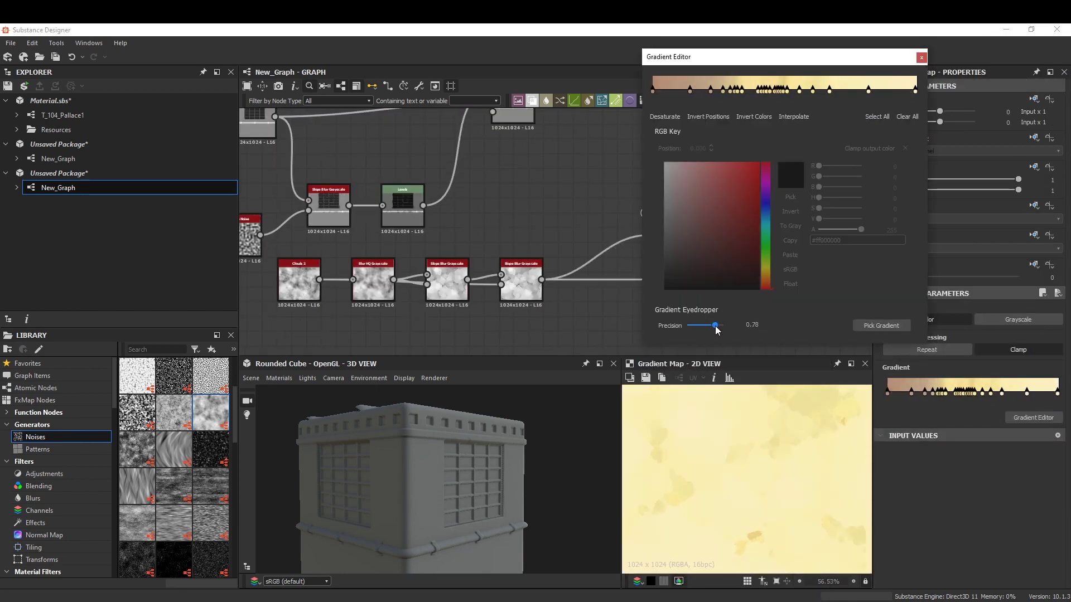
pyautogui.moveTo(718, 330); pyautogui.dragTo(715, 330)
pyautogui.click(911, 89)
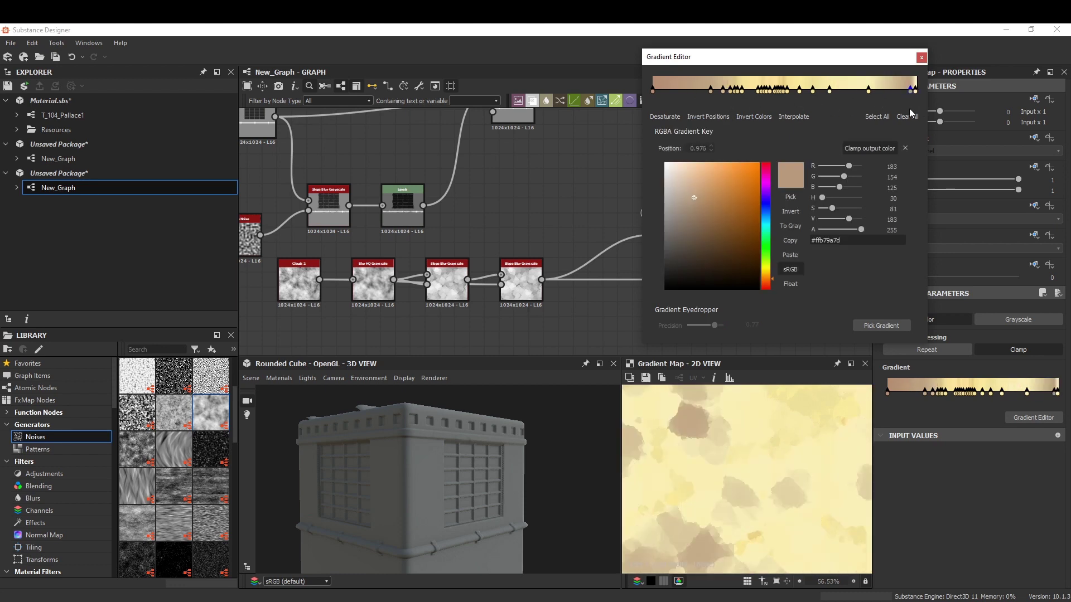
pyautogui.moveTo(910, 89); pyautogui.dragTo(906, 90)
pyautogui.click(718, 193)
pyautogui.press('Delete')
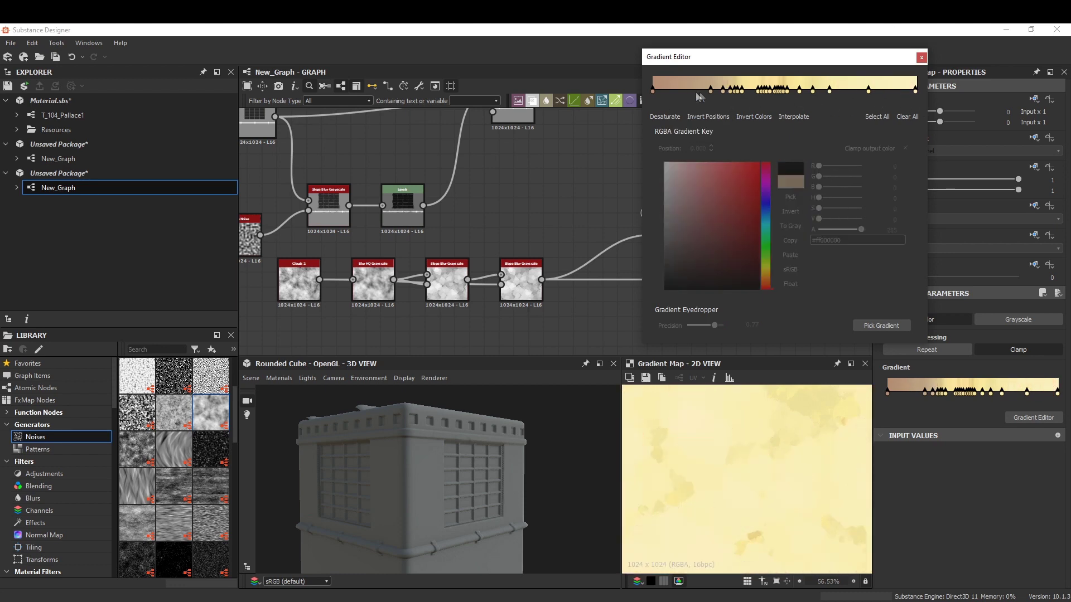
pyautogui.click(653, 89)
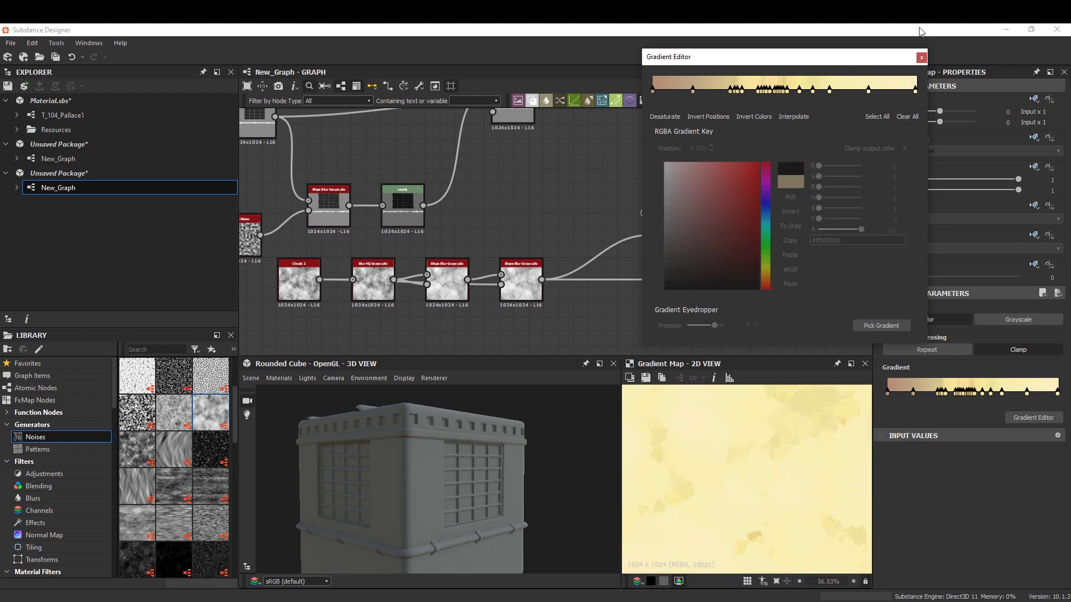
pyautogui.click(921, 57)
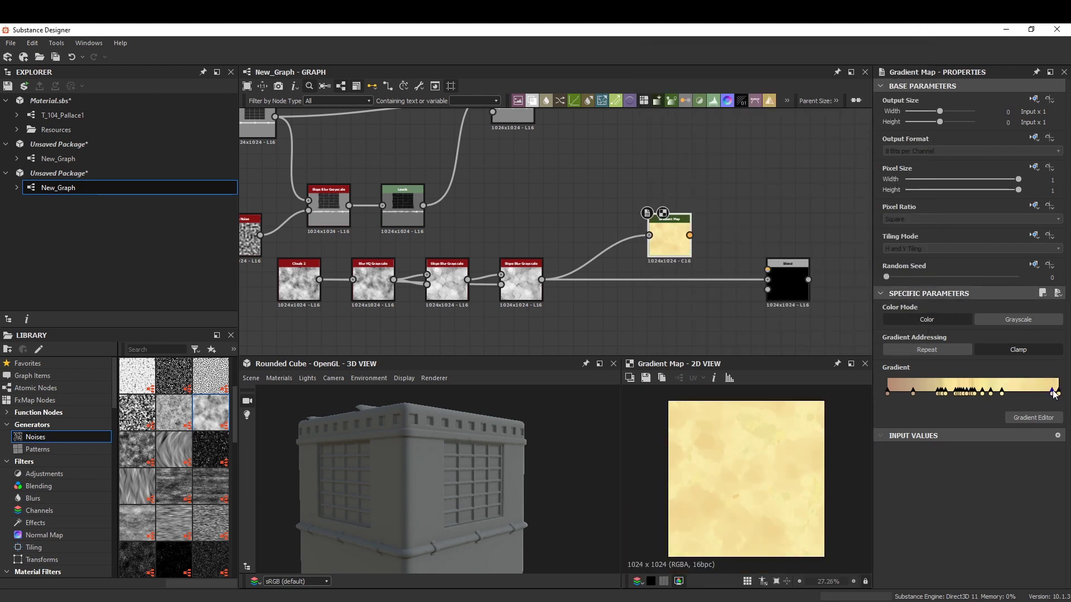
# - Wire the Gradient Map into the basecolor output
pyautogui.scroll(-2, 762, 480)
pyautogui.scroll(-3, 614, 234)
pyautogui.moveTo(625, 262); pyautogui.dragTo(560, 232, button='middle')
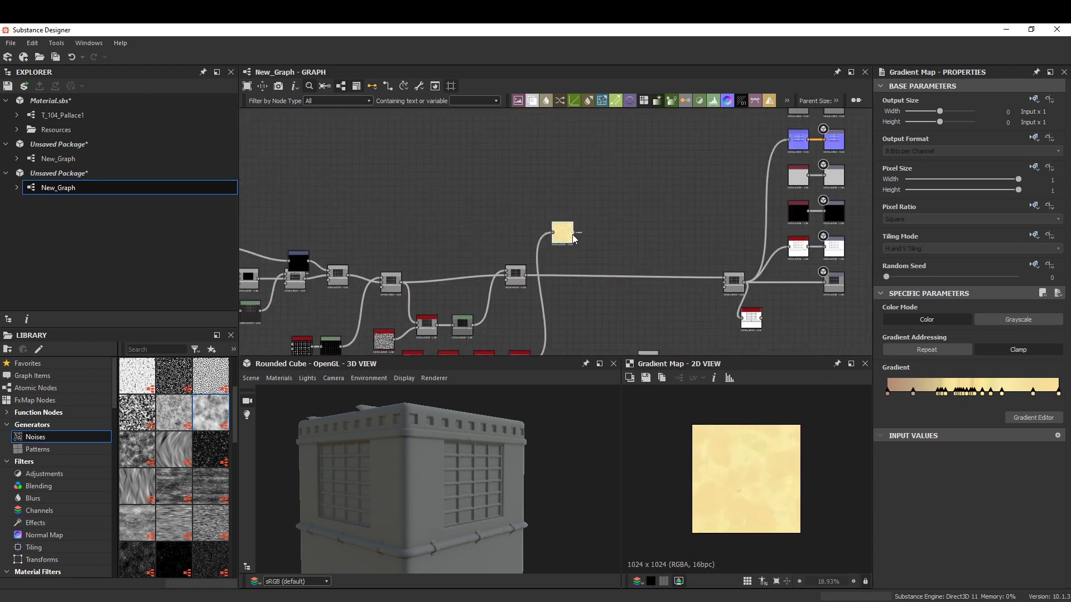
pyautogui.moveTo(574, 232); pyautogui.dragTo(753, 146)
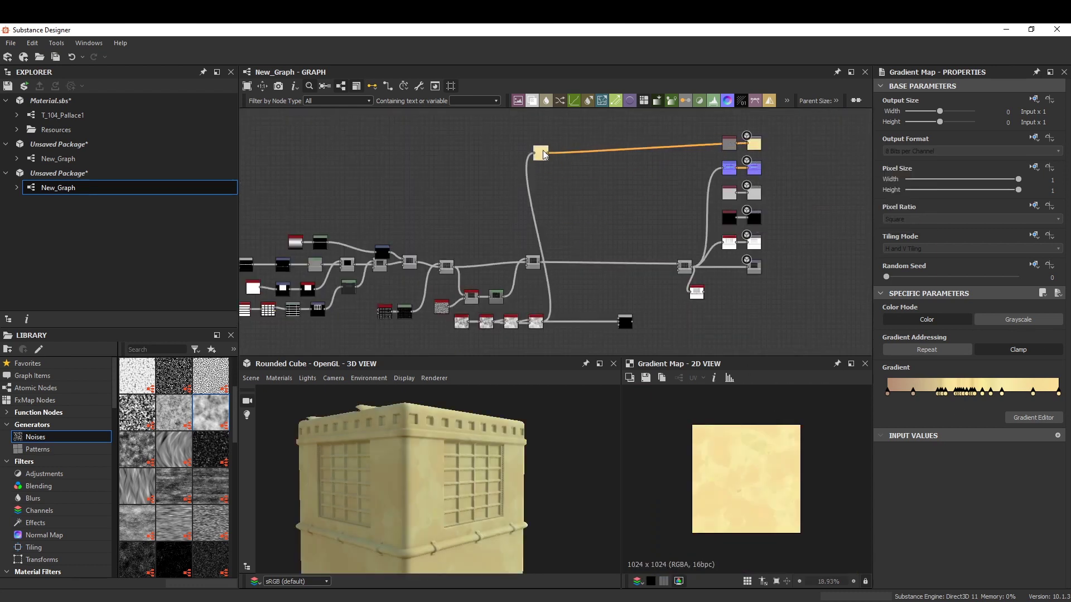
# - Delete the unused black Blend node
pyautogui.scroll(2, 614, 223)
pyautogui.doubleClick(691, 285)
pyautogui.press('Delete')
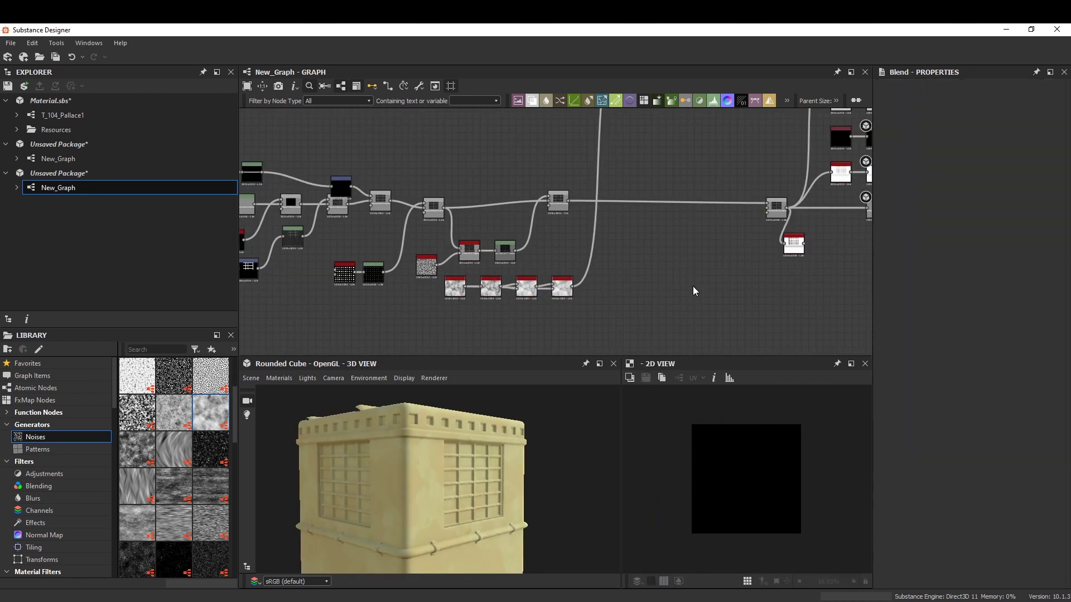
pyautogui.scroll(3, 693, 286)
# - Add a Gradient Map on the pipe mask with a reversed dark brown sampled gradient
pyautogui.press('space')
pyautogui.click(681, 208)
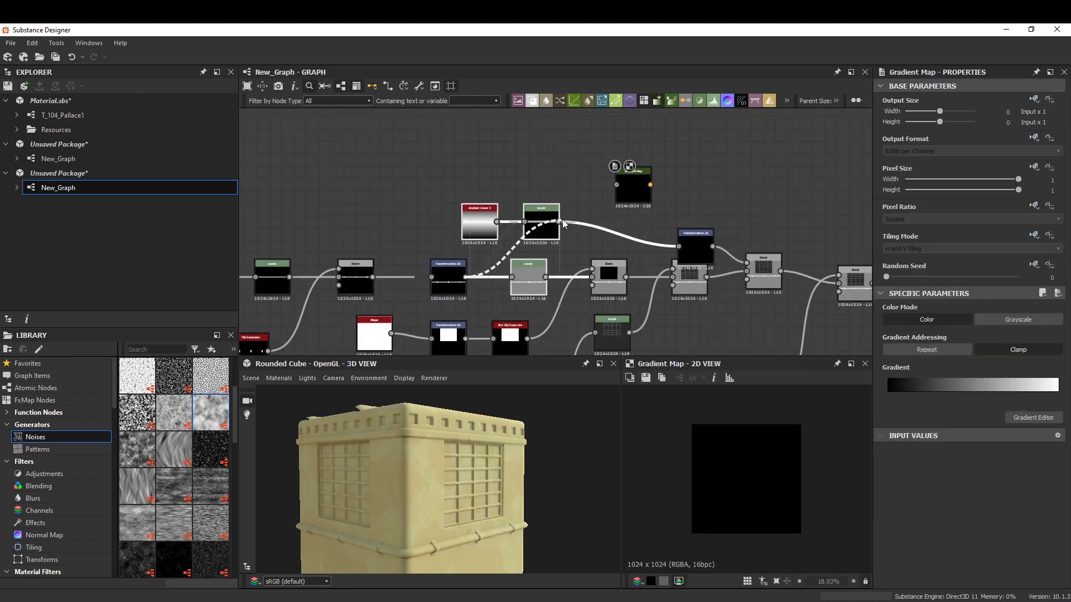
pyautogui.click(1010, 418)
pyautogui.moveTo(1059, 413); pyautogui.dragTo(952, 413)
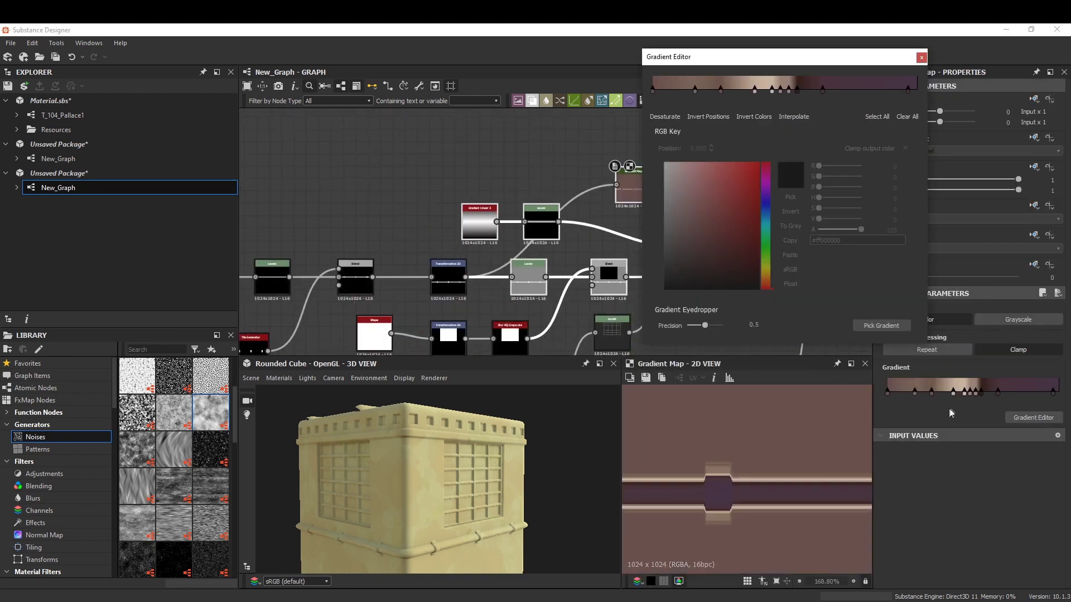
pyautogui.moveTo(1006, 390)
pyautogui.mouseDown()
pyautogui.moveTo(899, 395)
pyautogui.moveTo(842, 433)
pyautogui.mouseUp()
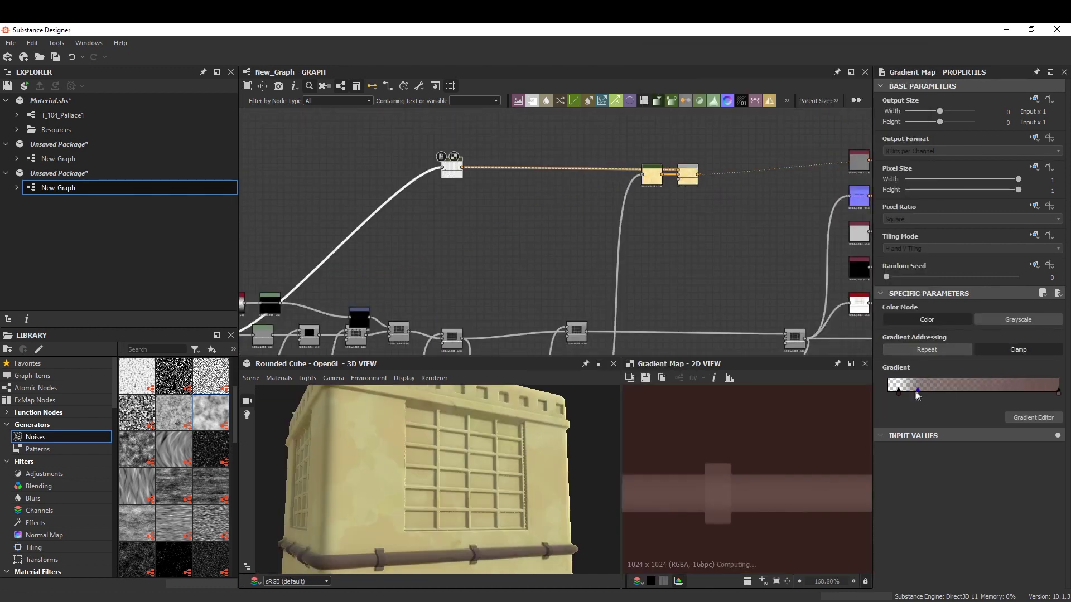
pyautogui.click(680, 245)
pyautogui.moveTo(846, 229); pyautogui.dragTo(862, 229)
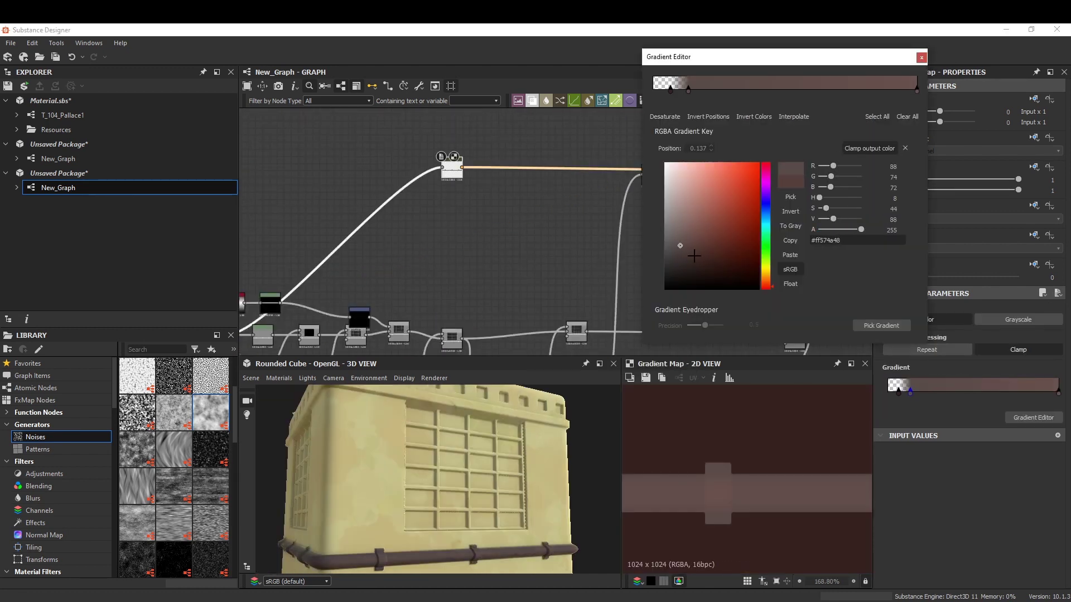
pyautogui.click(922, 58)
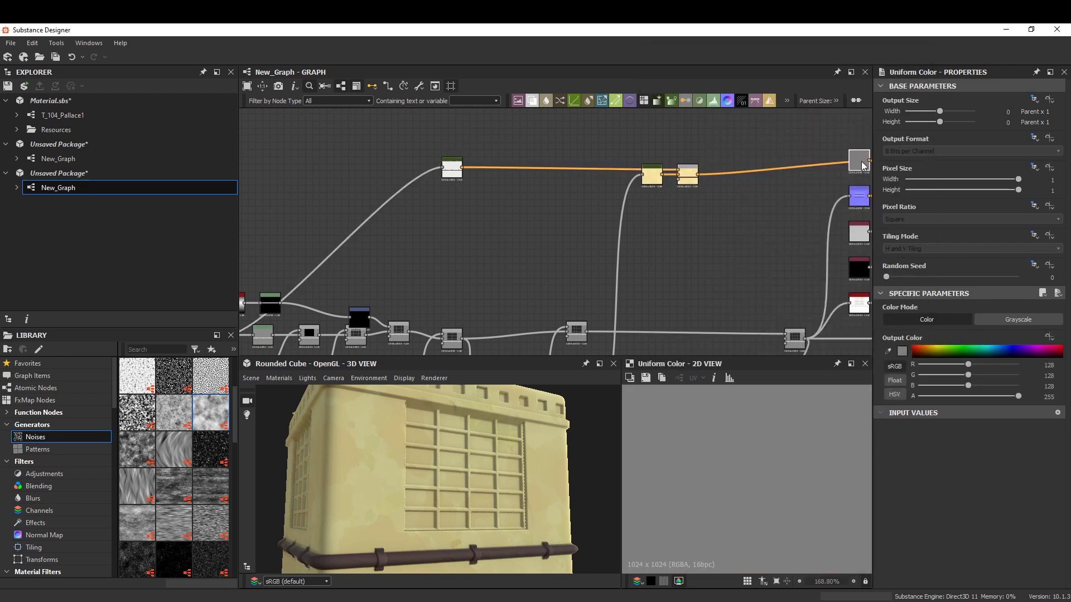
# - Try lowering the opacity of the Blend feeding the base colour
pyautogui.moveTo(837, 217); pyautogui.dragTo(575, 234, button='middle')
pyautogui.click(633, 178)
pyautogui.click(419, 195)
pyautogui.moveTo(1018, 319); pyautogui.dragTo(960, 319)
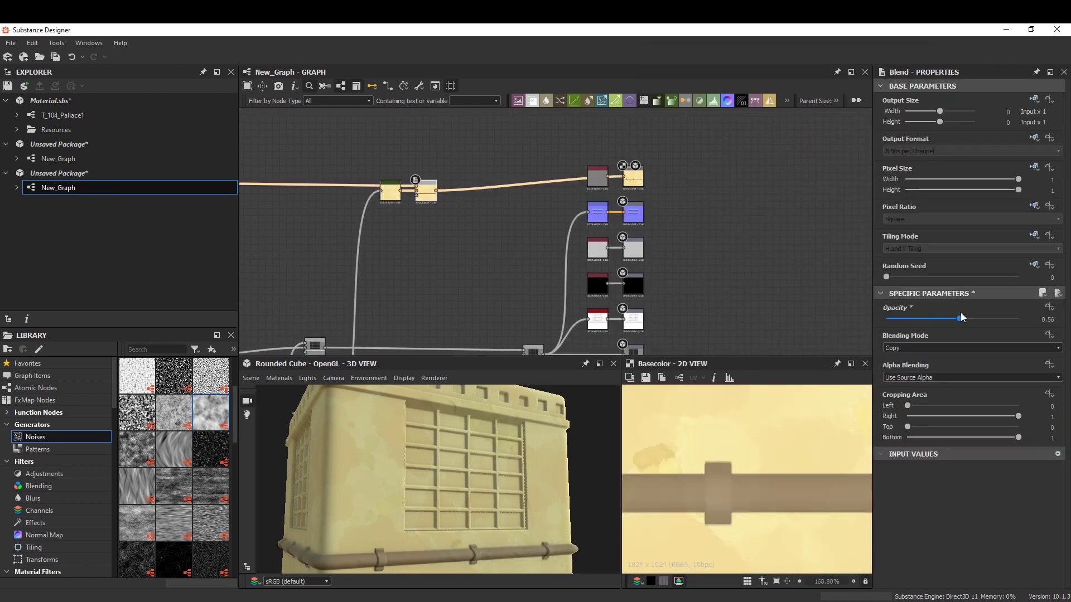
# - Insert an HSL node on the pipe colour, raising Hue to 0.76 and lightening it
pyautogui.scroll(3, 502, 221)
pyautogui.press('space')
pyautogui.click(528, 313)
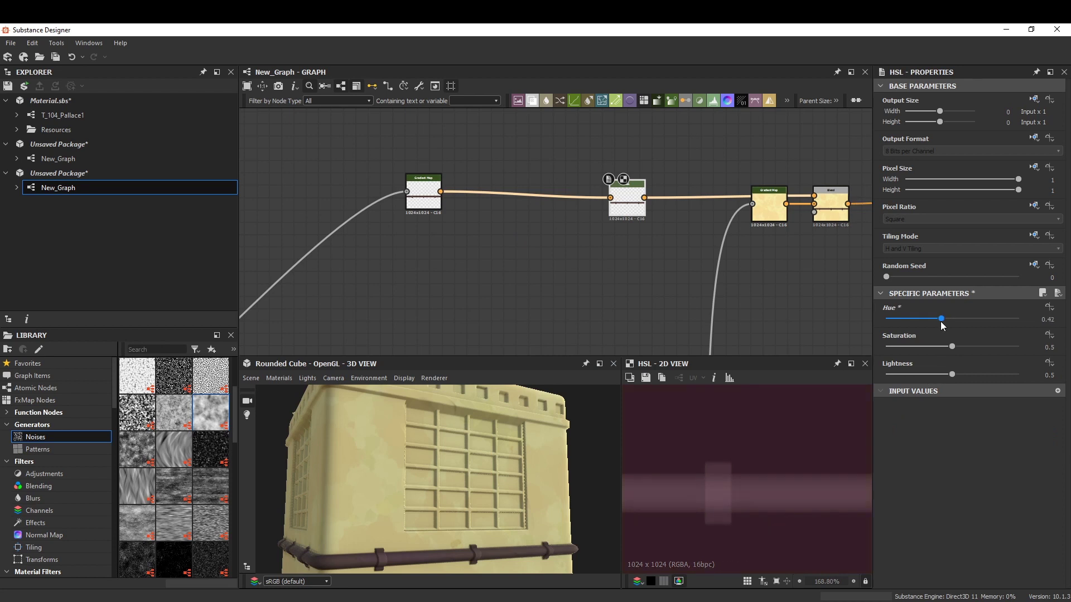
pyautogui.moveTo(979, 323); pyautogui.dragTo(987, 323)
pyautogui.moveTo(952, 374)
pyautogui.mouseDown()
pyautogui.moveTo(972, 374)
pyautogui.moveTo(932, 347)
pyautogui.mouseUp()
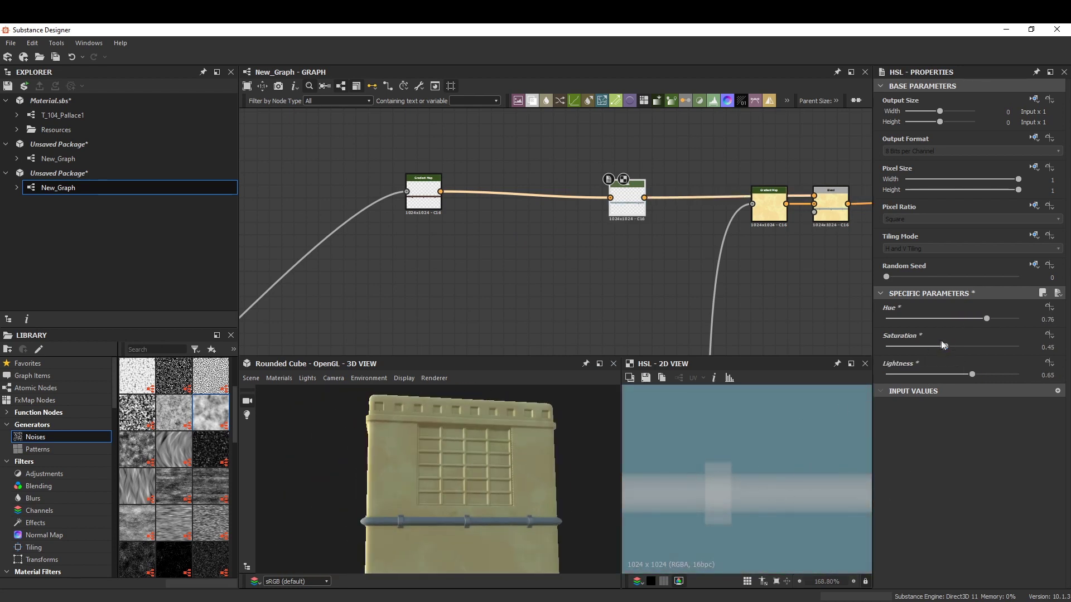
pyautogui.moveTo(973, 374); pyautogui.dragTo(969, 375)
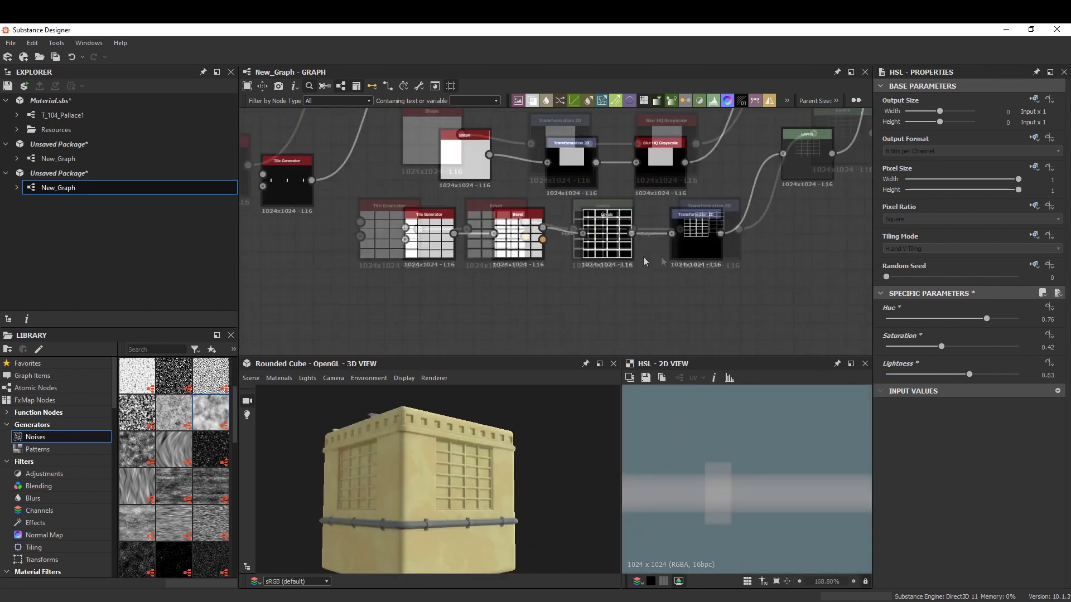
# - Recolour the window-mask Gradient Map keys to grey frames and dark slate-teal glass
pyautogui.click(1054, 397)
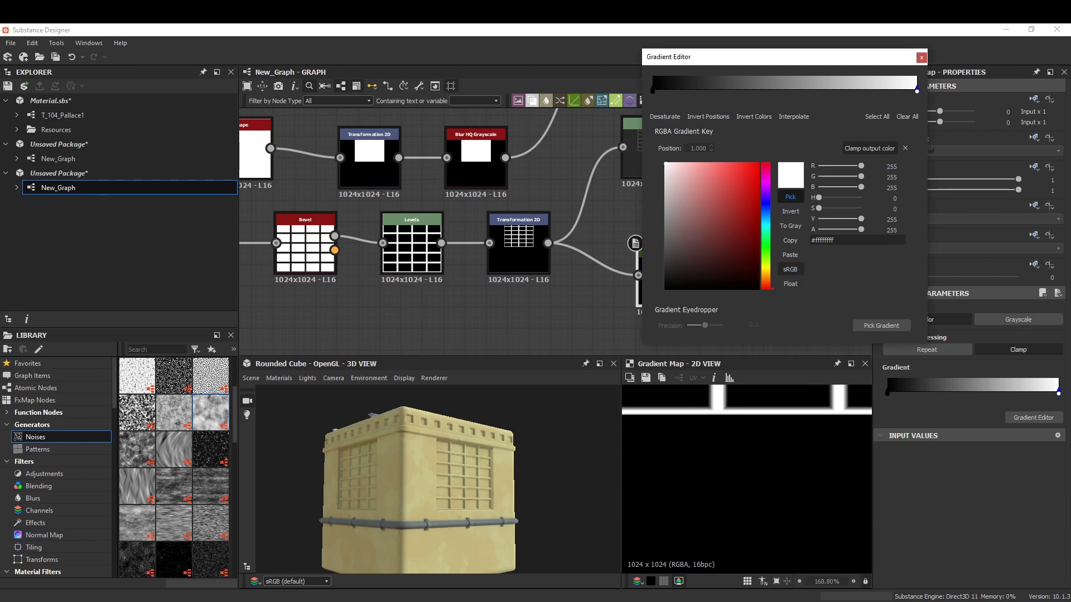
pyautogui.click(519, 446)
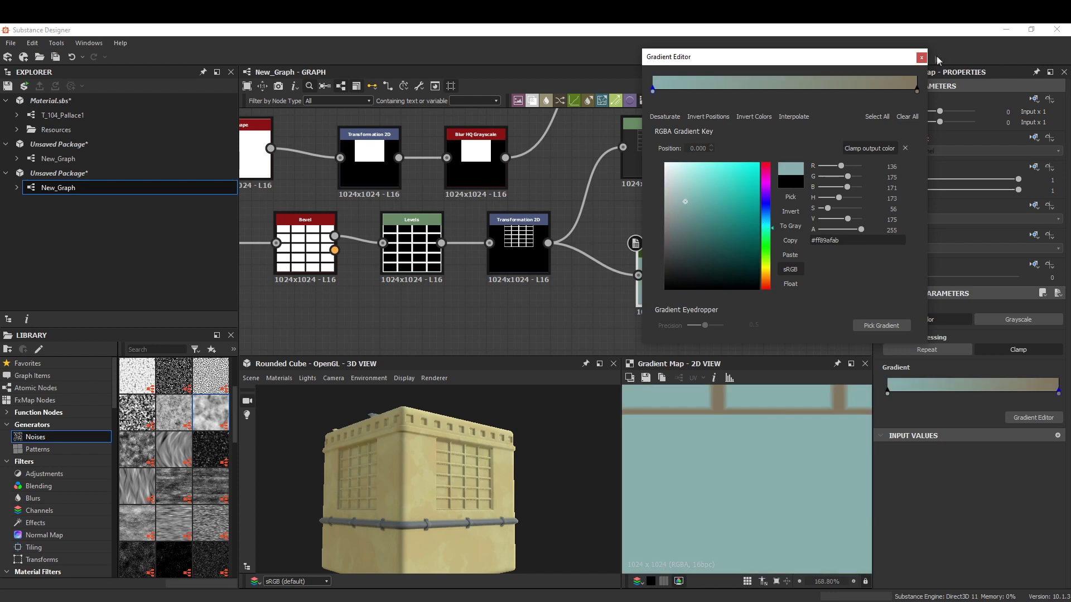
pyautogui.click(698, 224)
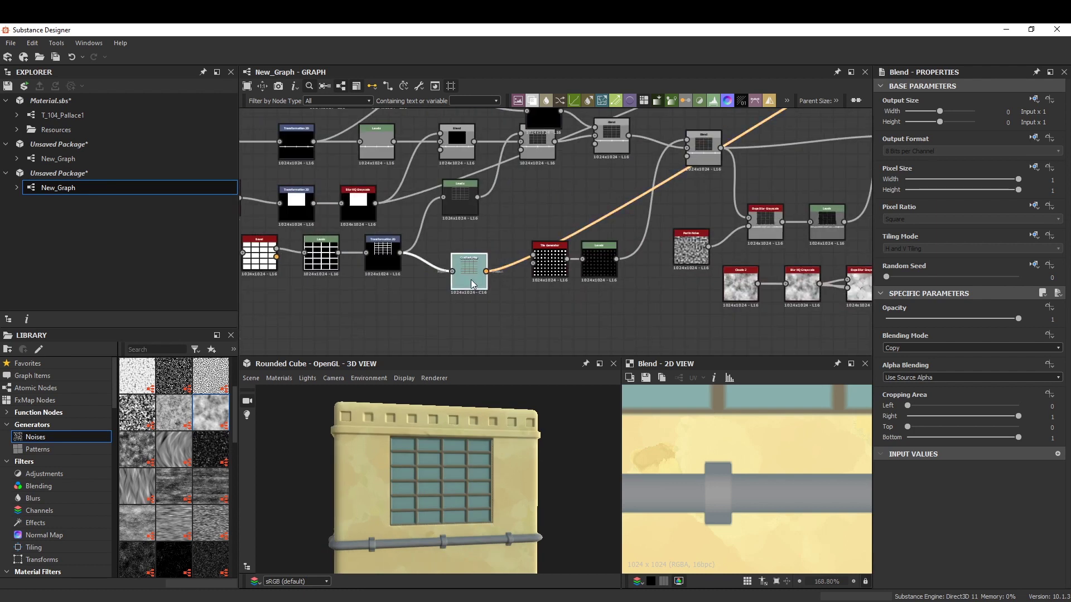
pyautogui.doubleClick(897, 392)
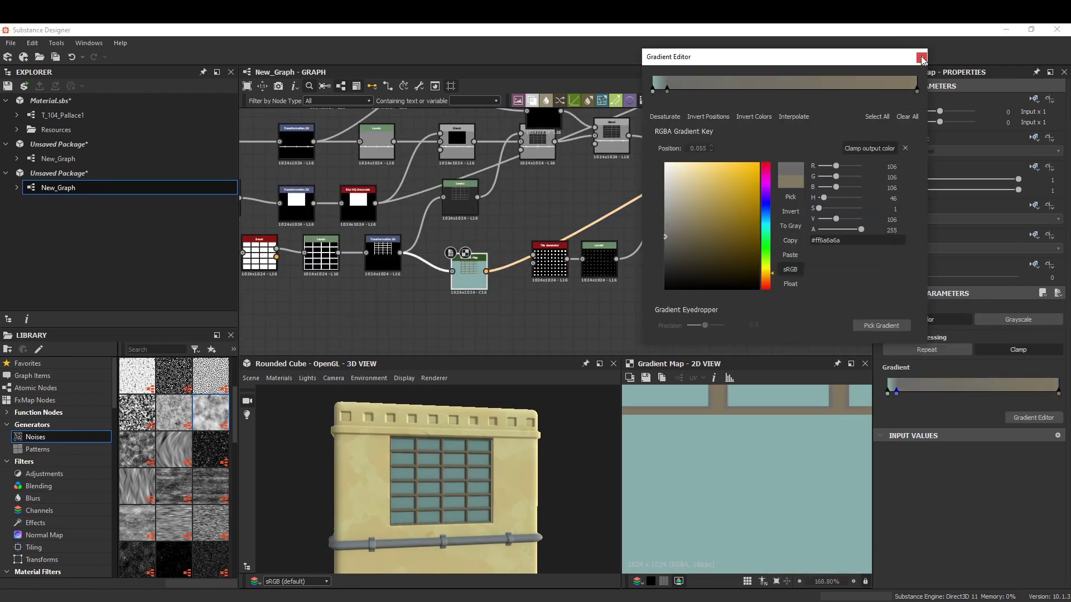
pyautogui.click(653, 89)
pyautogui.click(699, 244)
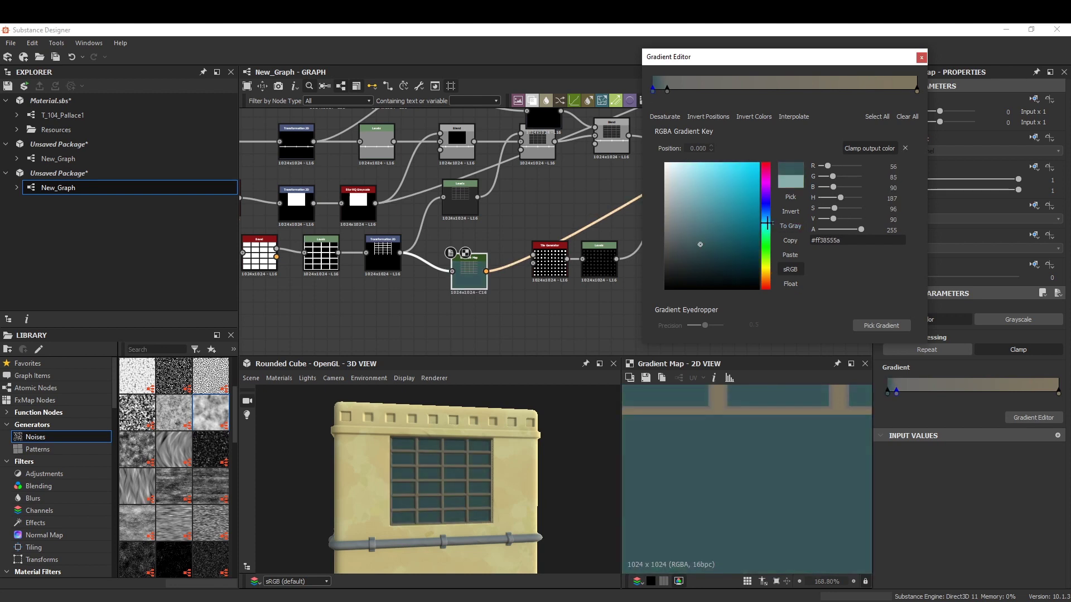
pyautogui.click(921, 57)
pyautogui.moveTo(514, 462); pyautogui.dragTo(493, 486)
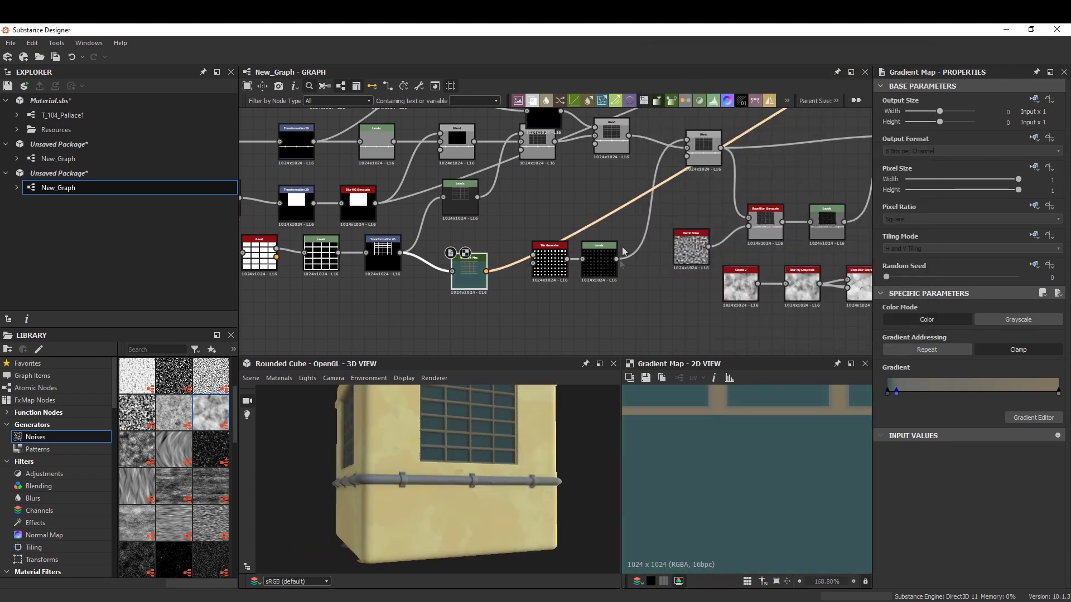
pyautogui.scroll(-5, 622, 251)
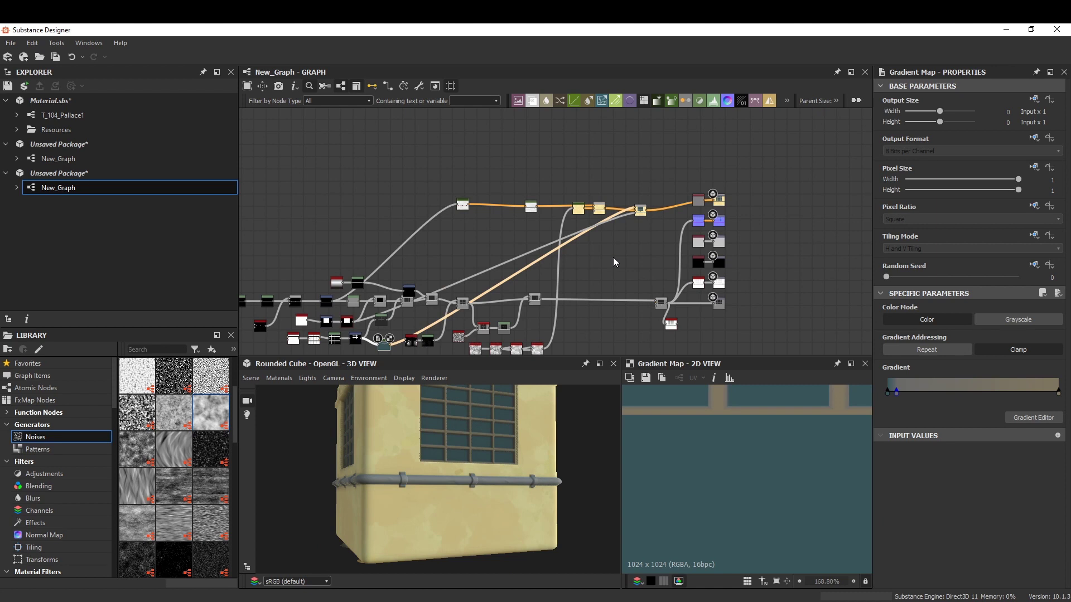
# - Add a curvature node from the Normal with a Gradient Map limited to the sharpest edges
pyautogui.click(697, 221)
pyautogui.scroll(2, 721, 208)
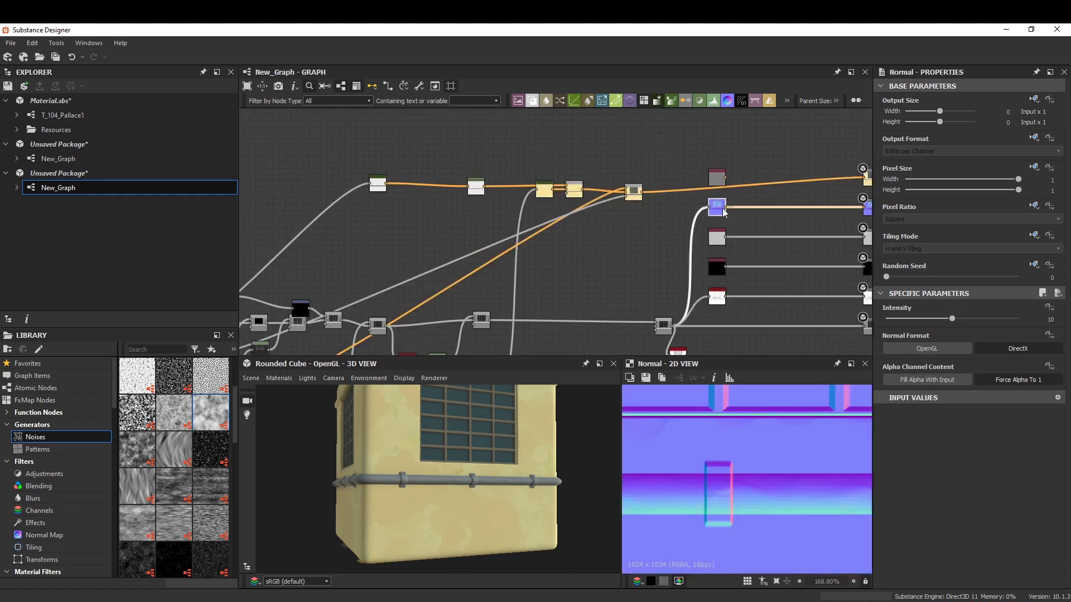
pyautogui.scroll(3, 669, 207)
pyautogui.moveTo(648, 206)
pyautogui.mouseDown()
pyautogui.moveTo(682, 245)
pyautogui.moveTo(712, 246)
pyautogui.mouseUp()
pyautogui.press('Return')
pyautogui.press('Return')
pyautogui.moveTo(890, 397); pyautogui.dragTo(984, 392)
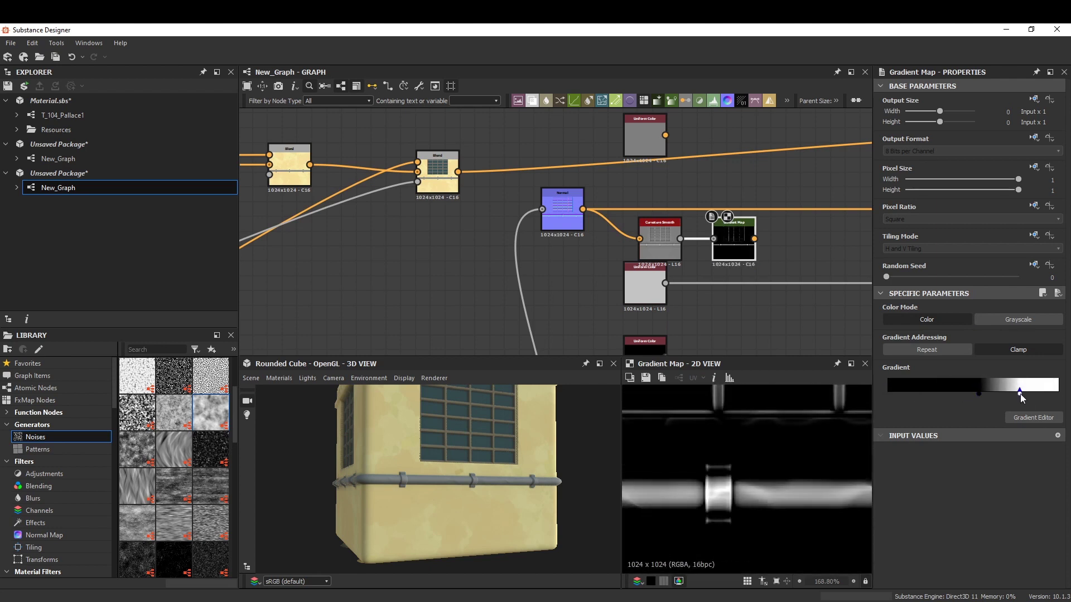
# - Add the edge-wear map through a new Blend in Add mode at about one-third strength
pyautogui.scroll(1, 670, 251)
pyautogui.press('space')
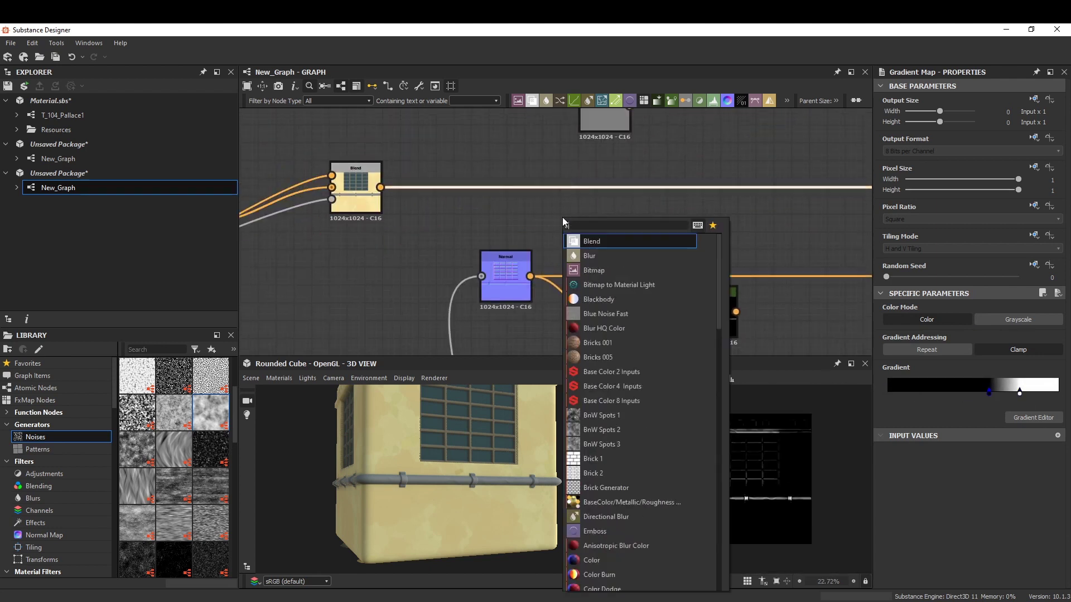
pyautogui.click(591, 232)
pyautogui.moveTo(734, 274); pyautogui.dragTo(737, 312)
pyautogui.click(918, 347)
pyautogui.click(918, 360)
pyautogui.scroll(5, 561, 494)
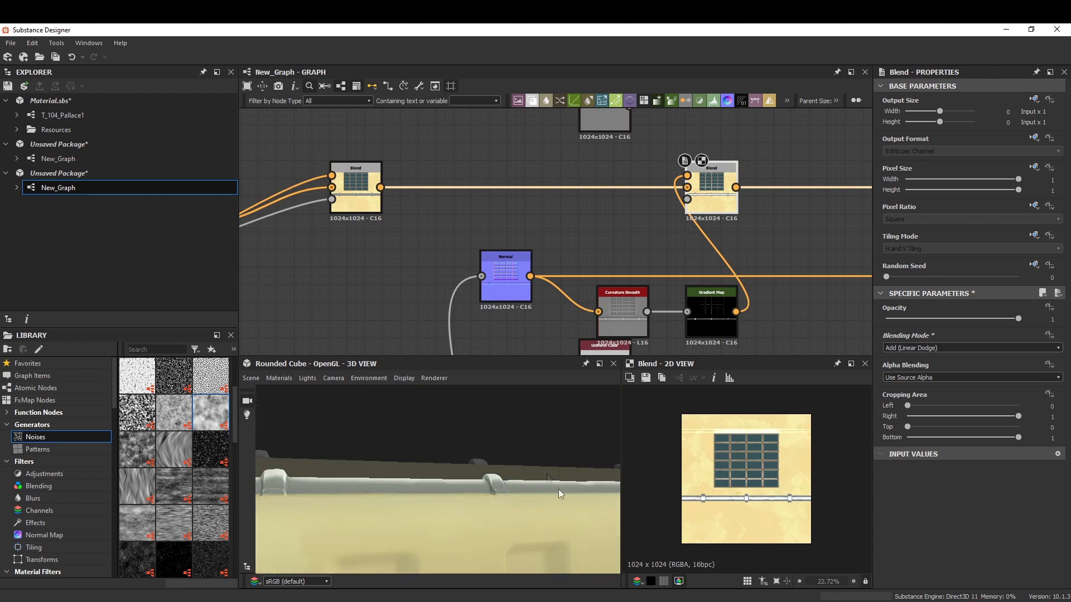
pyautogui.moveTo(1019, 319); pyautogui.dragTo(930, 319)
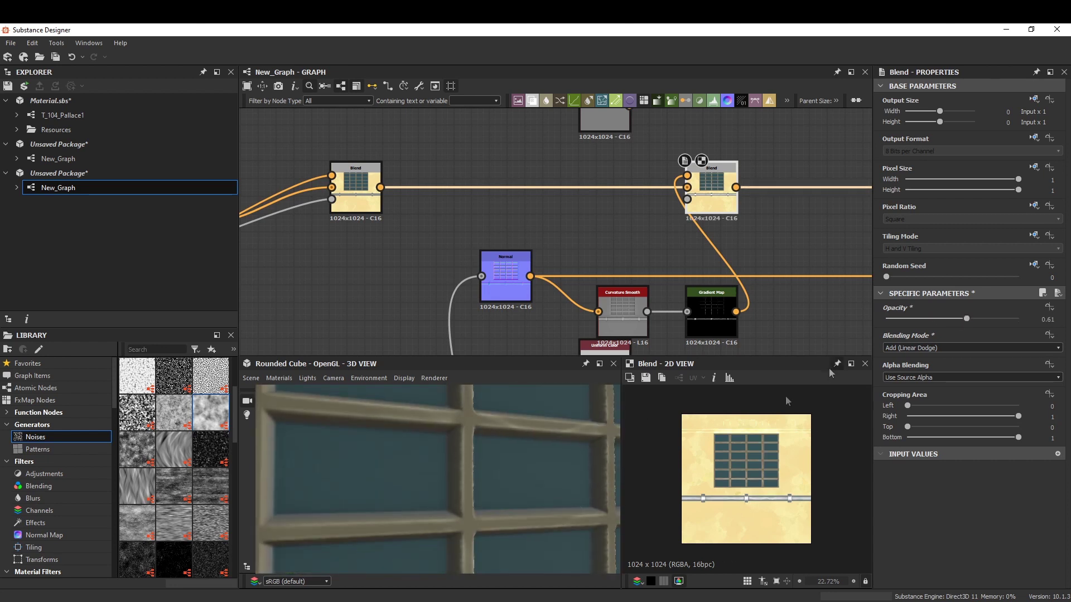
pyautogui.scroll(-5, 435, 479)
pyautogui.moveTo(596, 244); pyautogui.dragTo(627, 208, button='middle')
# - Shift the curvature Gradient Map keys so the edge highlights become thin
pyautogui.click(741, 278)
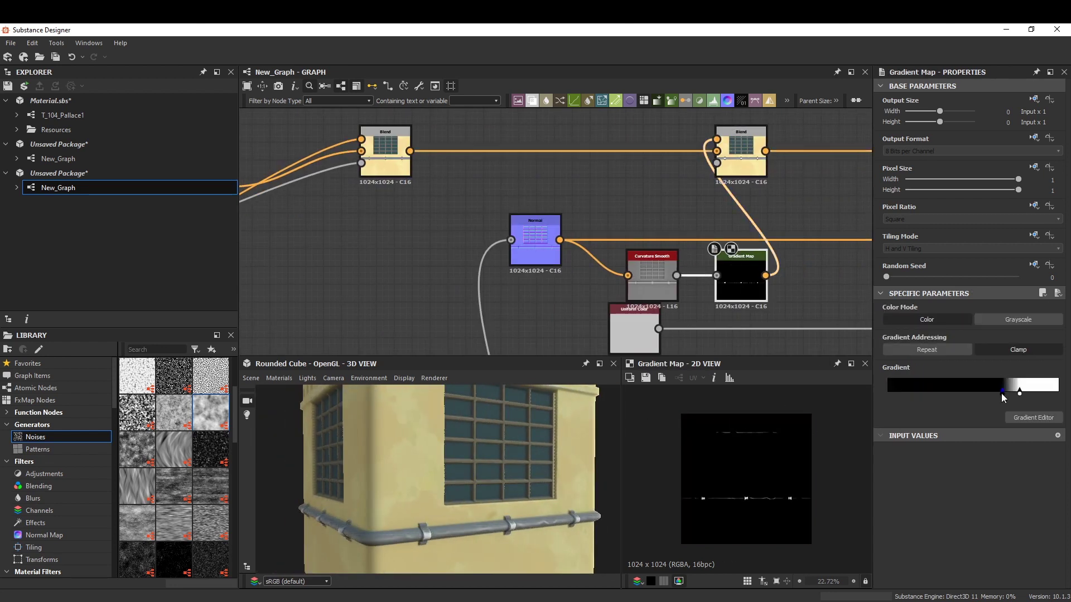
pyautogui.moveTo(1002, 393)
pyautogui.mouseDown()
pyautogui.moveTo(987, 390)
pyautogui.moveTo(1003, 393)
pyautogui.mouseUp()
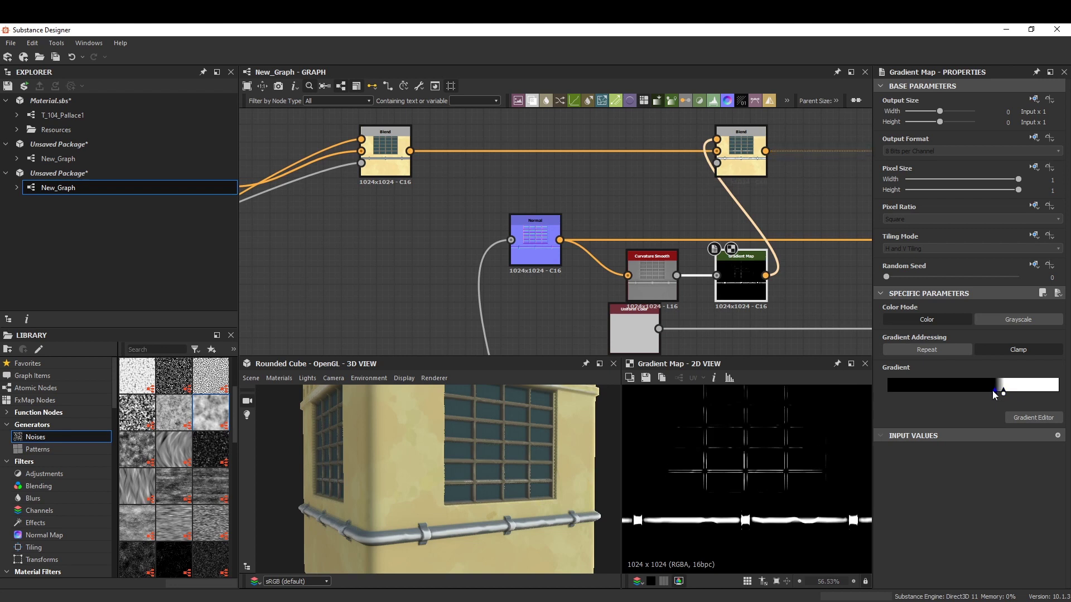
pyautogui.scroll(-2, 498, 318)
pyautogui.scroll(-2, 498, 319)
pyautogui.moveTo(474, 279); pyautogui.dragTo(502, 313, button='middle')
pyautogui.scroll(-2, 498, 319)
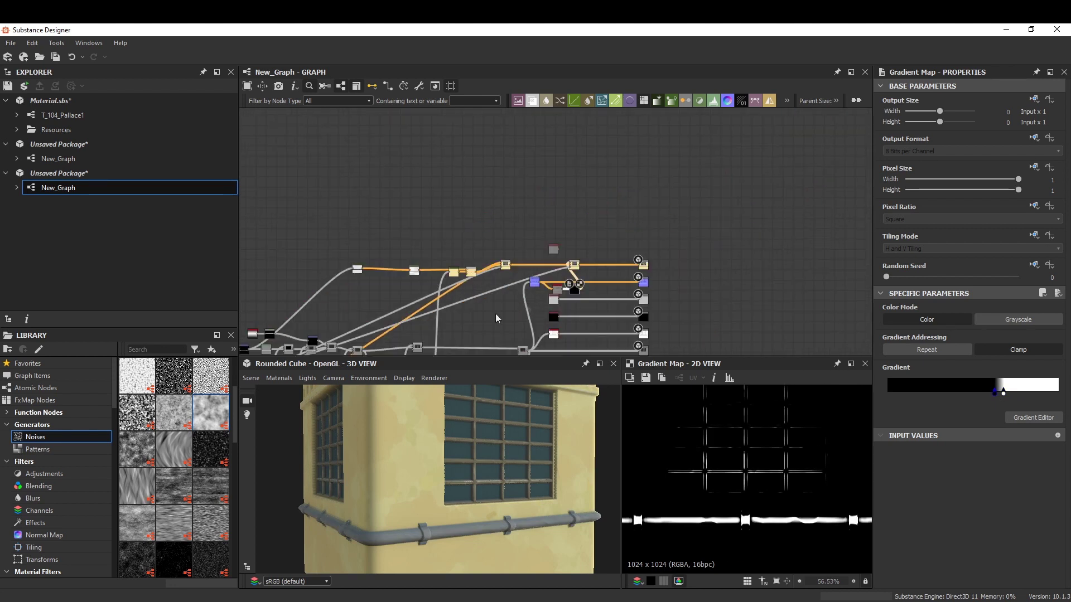
# - Set the edge-mixing Blend opacity to 0.24
pyautogui.scroll(3, 497, 319)
pyautogui.scroll(3, 573, 305)
pyautogui.click(578, 212)
pyautogui.moveTo(1019, 319); pyautogui.dragTo(917, 319)
pyautogui.moveTo(413, 480); pyautogui.dragTo(480, 479)
# - Connect a new Gradient Map to the Ambient Occlusion output
pyautogui.moveTo(502, 234); pyautogui.dragTo(562, 269, button='middle')
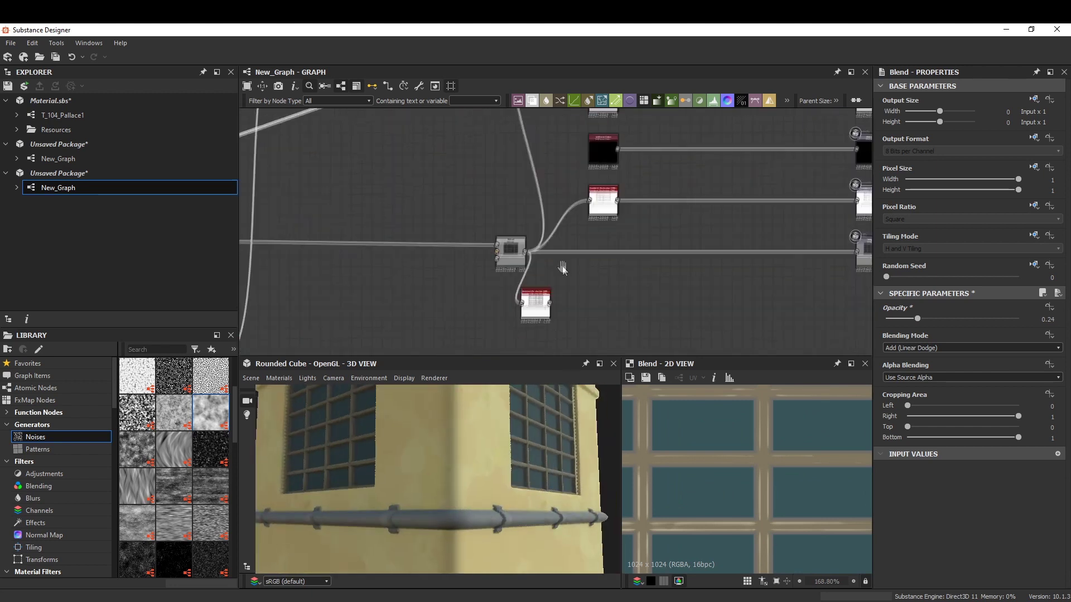
pyautogui.moveTo(550, 303); pyautogui.dragTo(569, 304)
pyautogui.click(609, 275)
pyautogui.click(889, 387)
pyautogui.press('Escape')
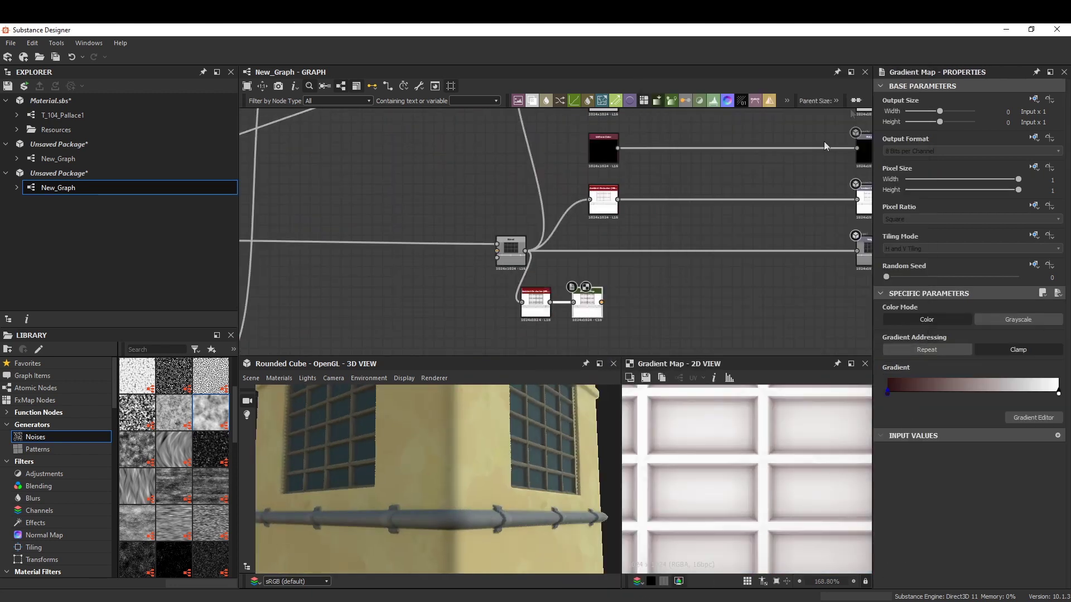
pyautogui.scroll(-3, 824, 146)
# - Make the occlusion Gradient Map's key colour red
pyautogui.click(669, 134)
pyautogui.click(568, 312)
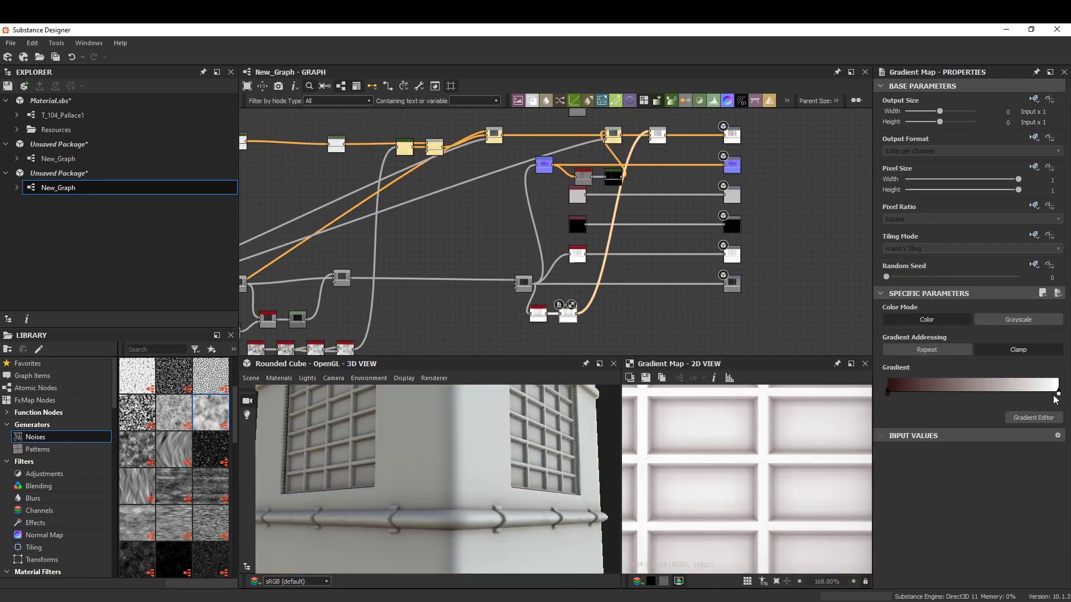
pyautogui.click(1034, 418)
pyautogui.click(729, 223)
pyautogui.press('Escape')
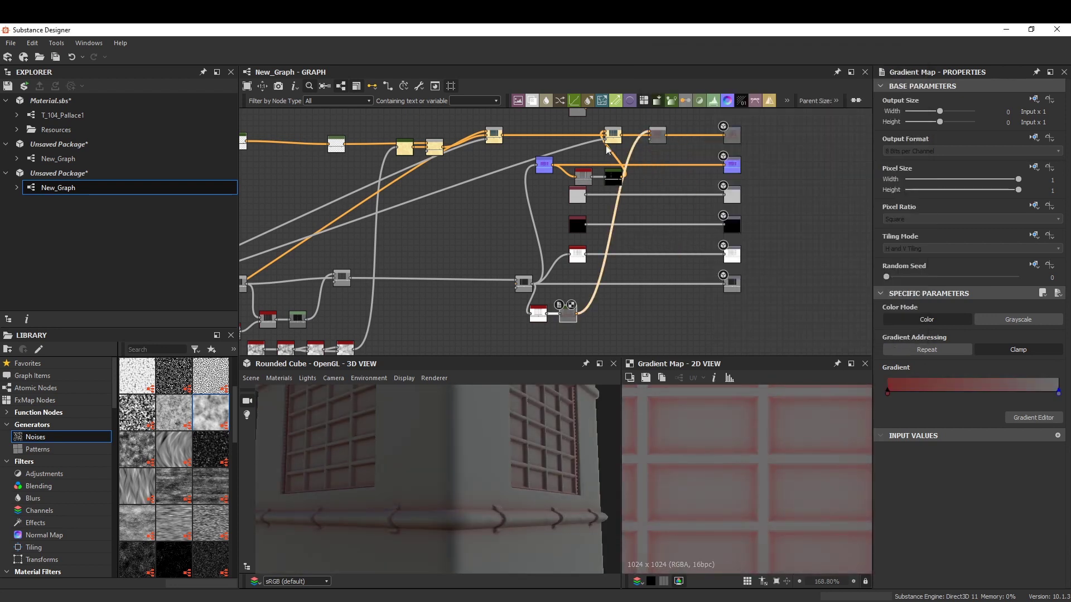
# - Set the tint Blend to Overlay mode at roughly one-third opacity
pyautogui.click(657, 134)
pyautogui.click(970, 347)
pyautogui.click(898, 412)
pyautogui.click(924, 319)
pyautogui.scroll(3, 452, 480)
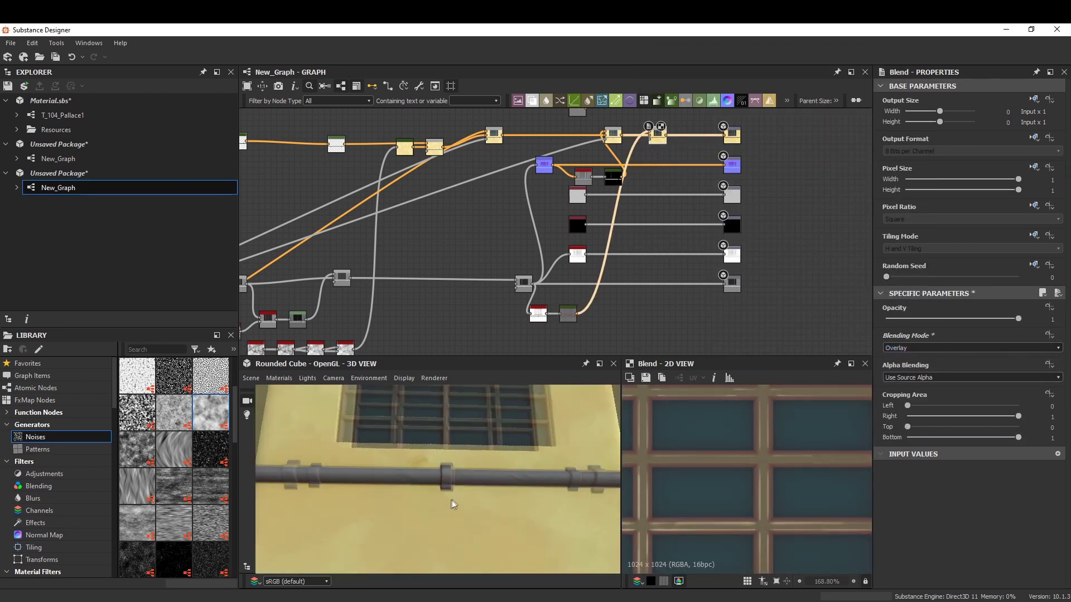
# - Shift the tint gradient key's hue back to a deep red
pyautogui.click(568, 312)
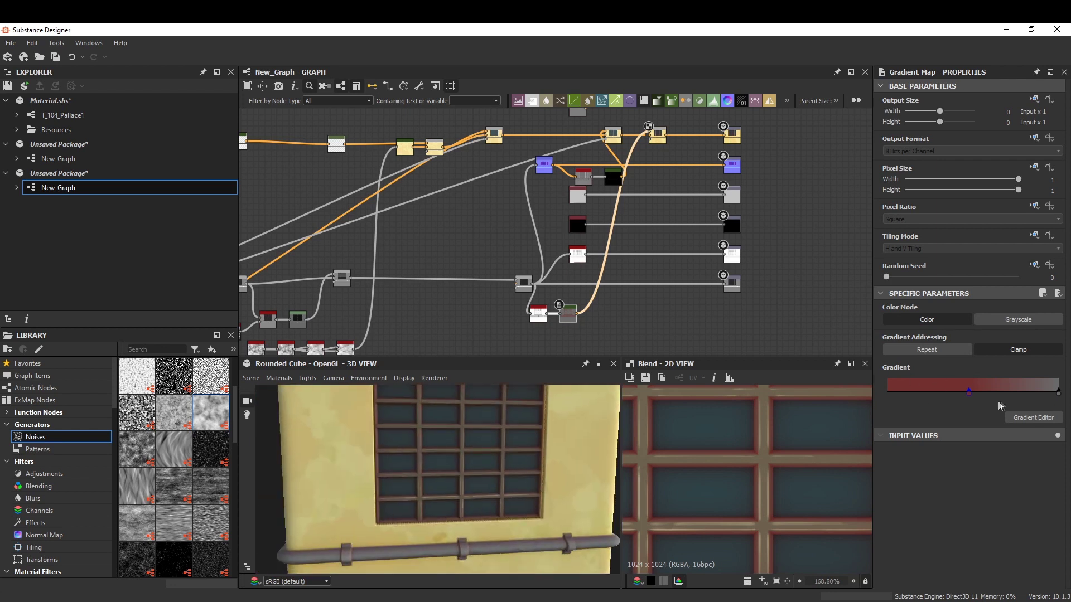
pyautogui.doubleClick(969, 390)
pyautogui.click(769, 236)
pyautogui.moveTo(770, 222); pyautogui.dragTo(755, 293)
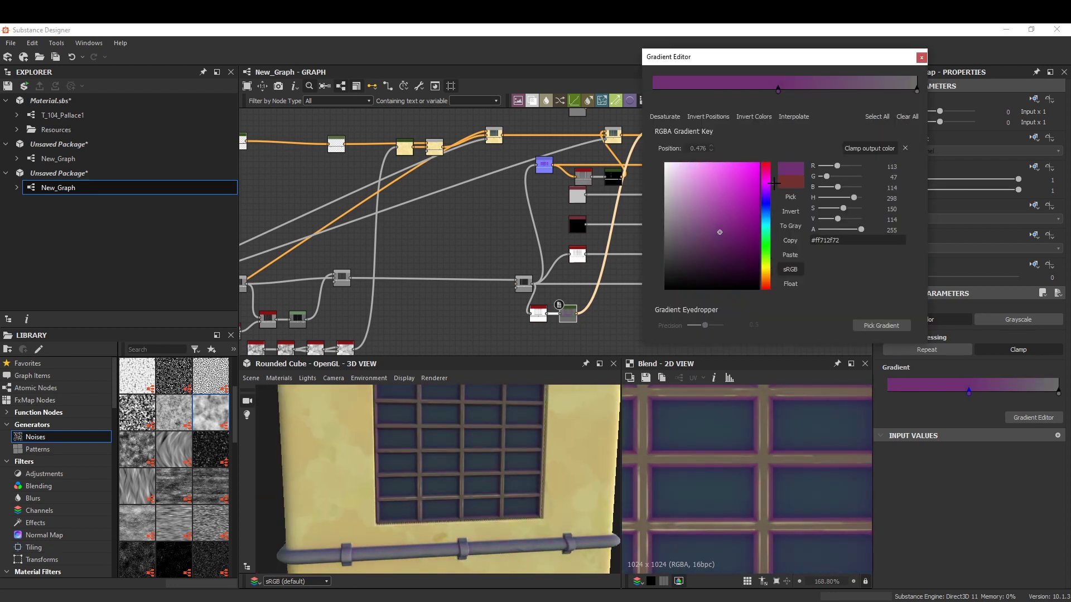
pyautogui.click(921, 58)
# - Fine-tune the Overlay Blend opacity to 0.36
pyautogui.click(656, 137)
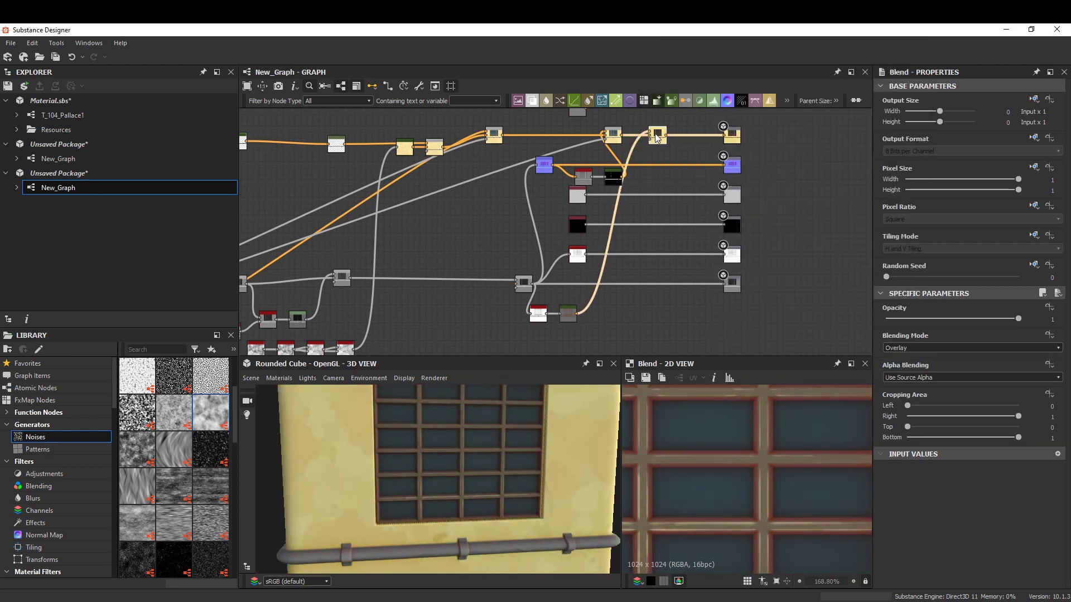
pyautogui.moveTo(1018, 319); pyautogui.dragTo(933, 319)
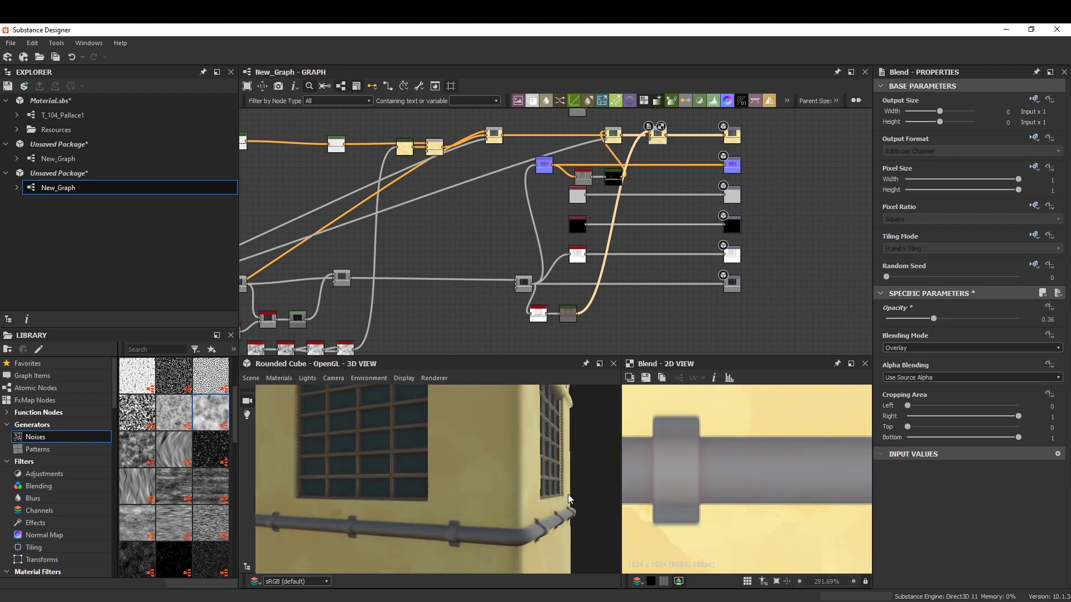
pyautogui.moveTo(447, 480); pyautogui.dragTo(390, 474)
pyautogui.moveTo(568, 254); pyautogui.dragTo(662, 254, button='middle')
# - Insert a Blend node into the roughness output link
pyautogui.click(664, 186)
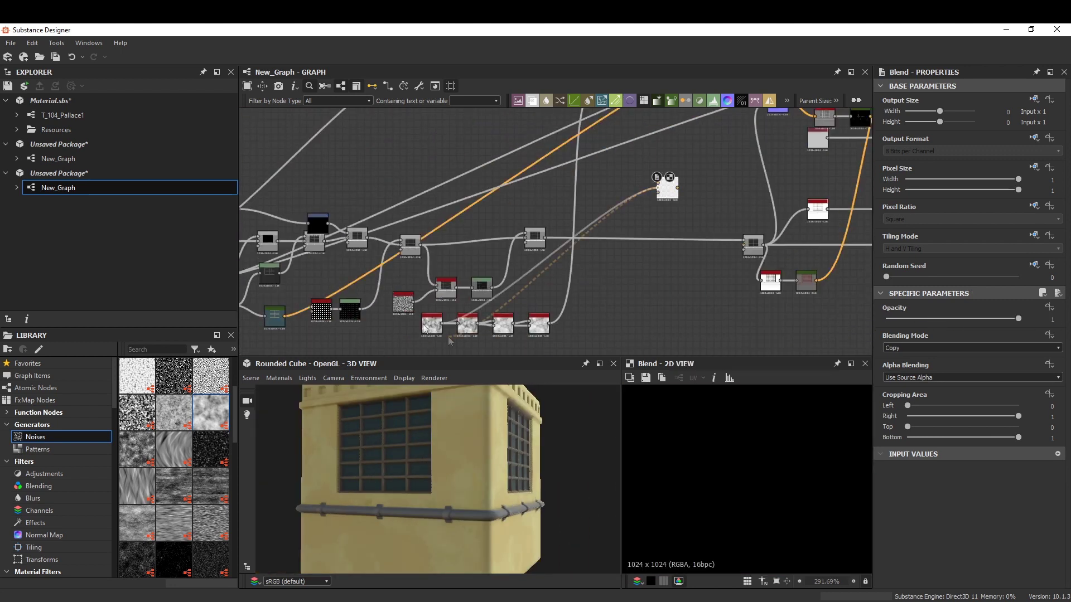
pyautogui.scroll(3, 501, 223)
pyautogui.scroll(-2, 347, 236)
pyautogui.scroll(3, 348, 236)
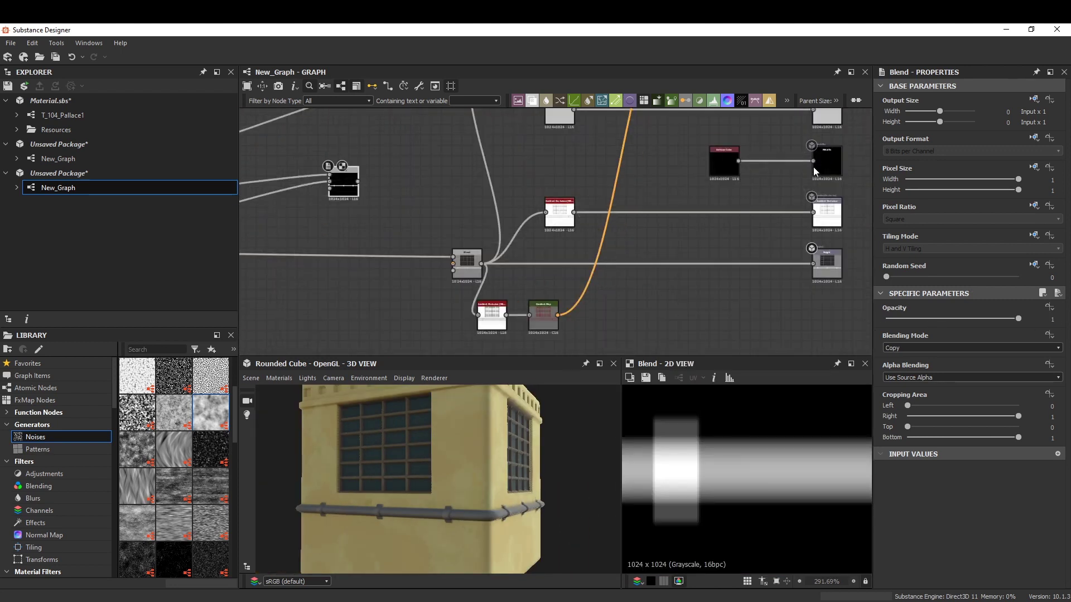
pyautogui.moveTo(390, 234); pyautogui.dragTo(300, 243, button='middle')
pyautogui.scroll(2, 463, 189)
pyautogui.rightClick(484, 204)
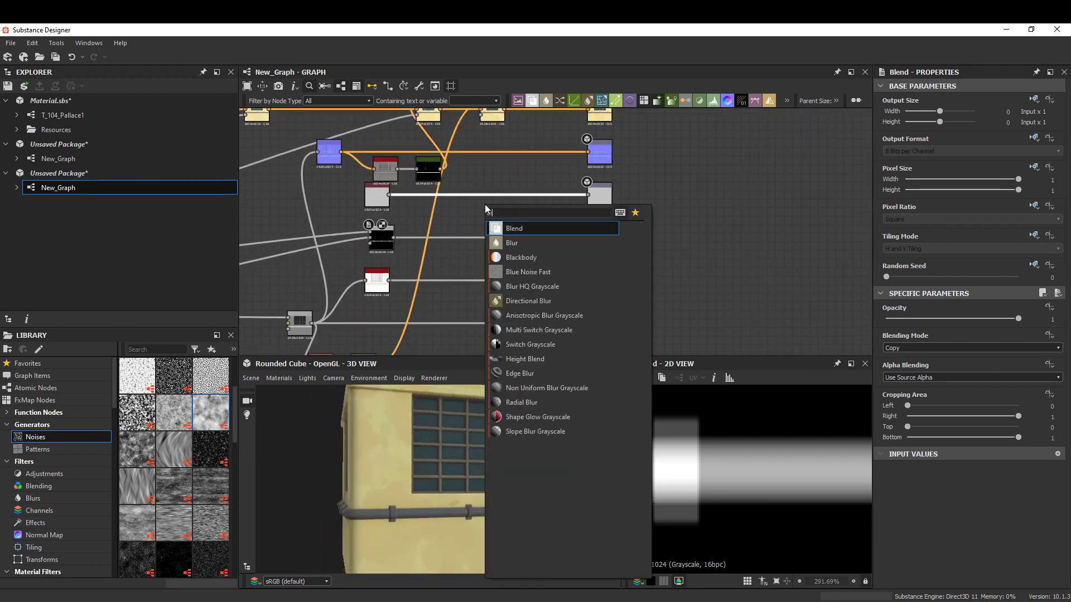
pyautogui.click(513, 220)
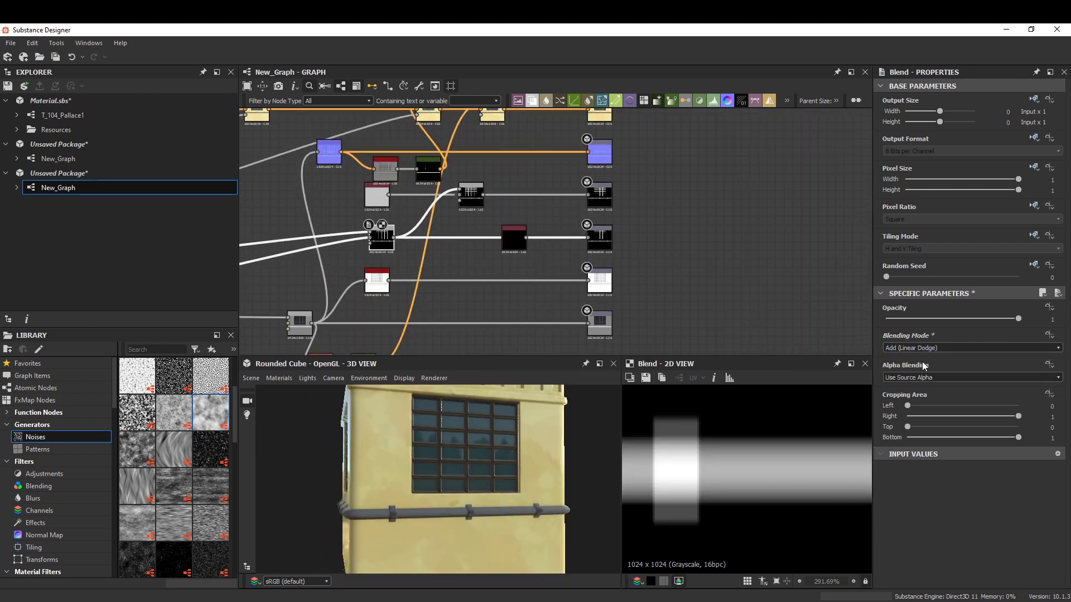
# - Set the roughness Blend opacity to 0.52
pyautogui.scroll(-3, 747, 474)
pyautogui.scroll(2, 530, 234)
pyautogui.scroll(-1, 920, 348)
pyautogui.scroll(3, 573, 462)
pyautogui.scroll(-1, 920, 348)
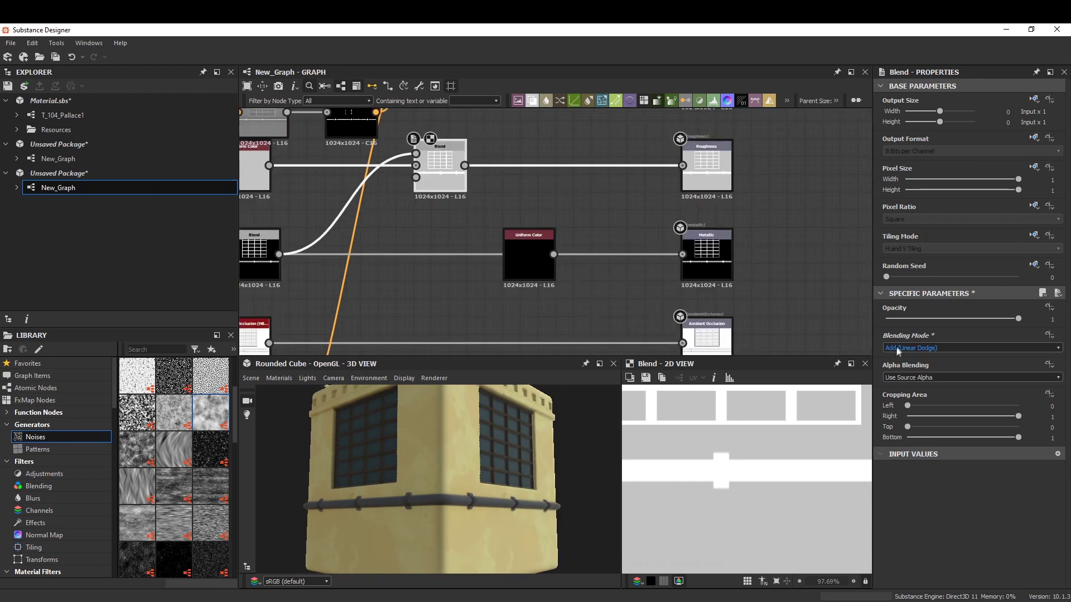
pyautogui.moveTo(1019, 318)
pyautogui.mouseDown()
pyautogui.moveTo(926, 318)
pyautogui.moveTo(954, 319)
pyautogui.mouseUp()
pyautogui.scroll(-3, 502, 480)
pyautogui.keyDown('alt'); pyautogui.moveTo(535, 502); pyautogui.dragTo(511, 491); pyautogui.keyUp('alt')
pyautogui.scroll(-5, 511, 490)
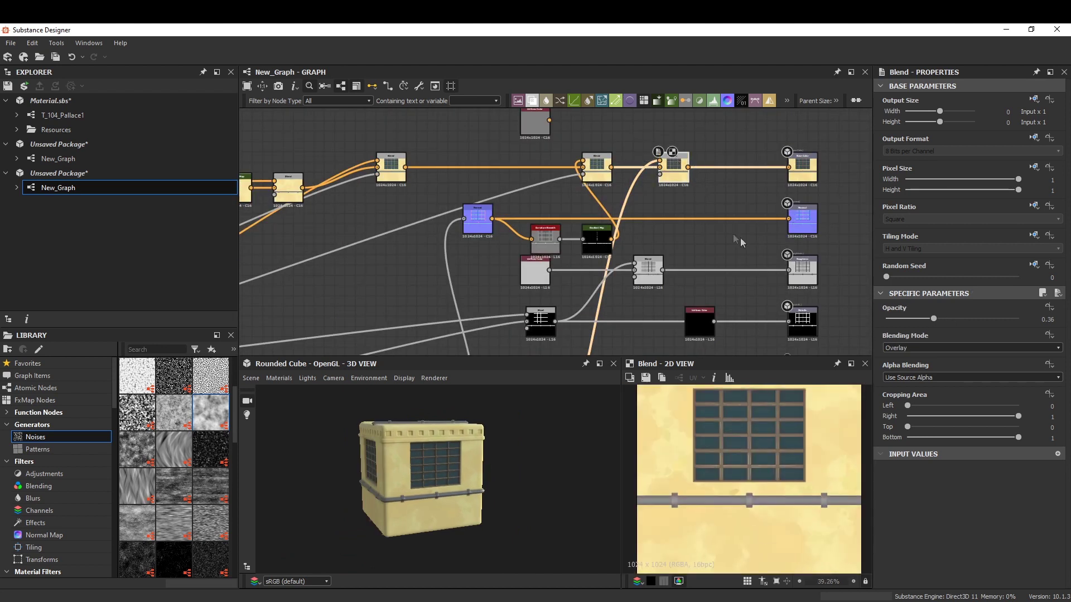
# - Change the Ambient Occlusion node's Height Depth
pyautogui.scroll(3, 640, 199)
pyautogui.doubleClick(538, 254)
pyautogui.scroll(-1, 959, 548)
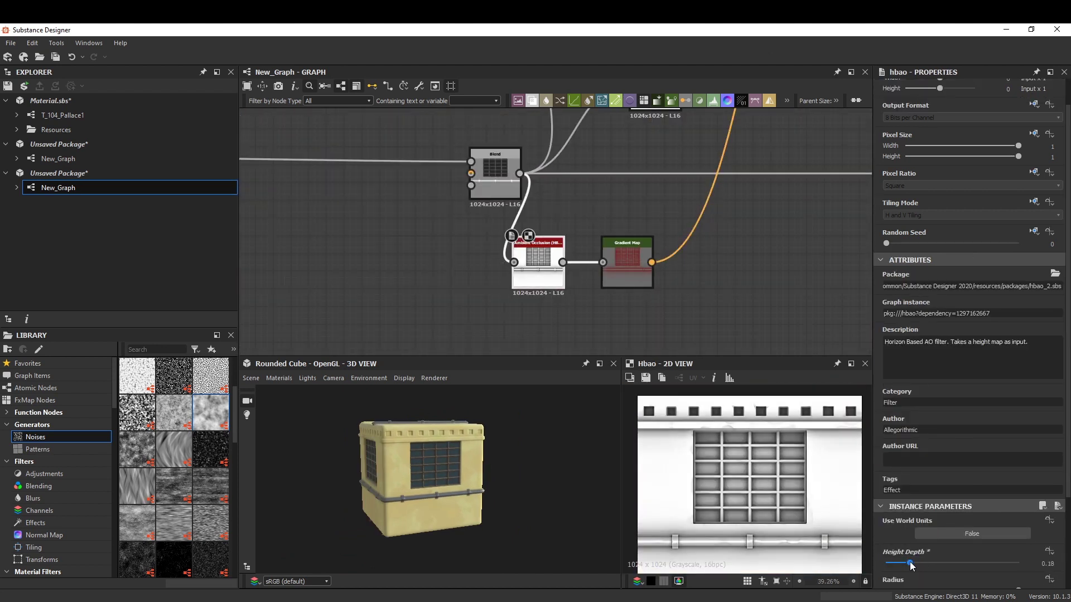
pyautogui.moveTo(918, 564); pyautogui.dragTo(905, 564)
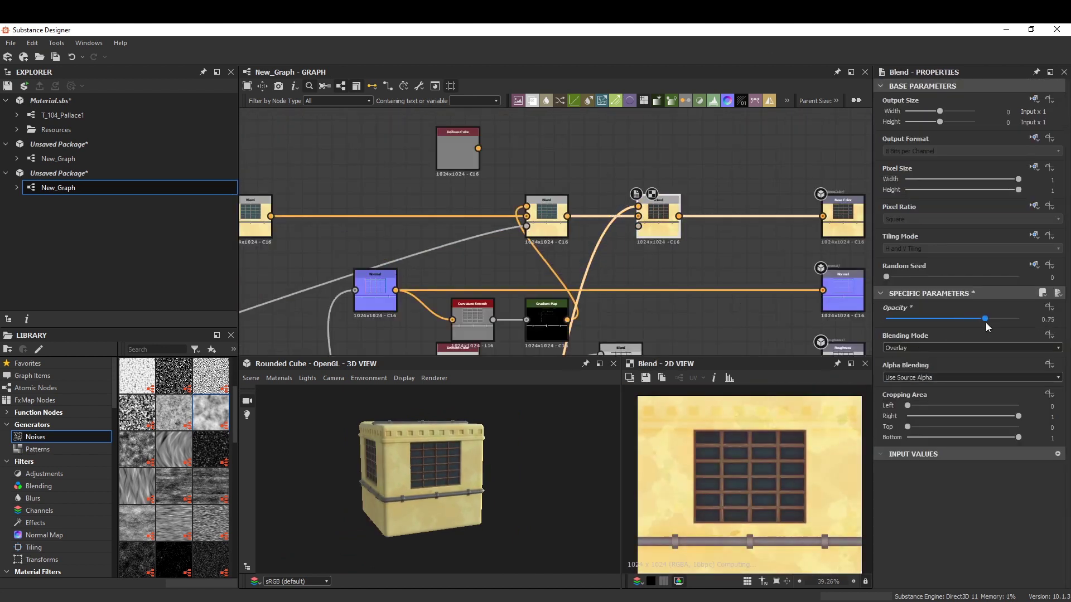
# - Lower the red tint Blend to a subtle Add Sub at about 0.26 opacity
pyautogui.scroll(2, 909, 347)
pyautogui.scroll(3, 909, 347)
pyautogui.moveTo(1018, 319); pyautogui.dragTo(918, 322)
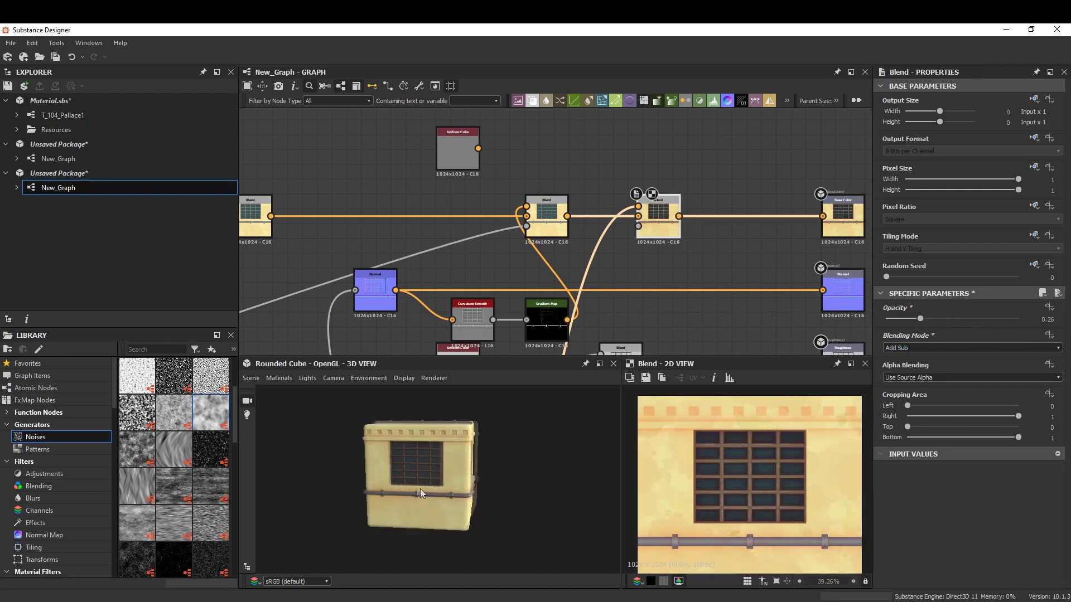
pyautogui.scroll(5, 474, 484)
pyautogui.moveTo(557, 470)
pyautogui.mouseDown()
pyautogui.moveTo(435, 435)
pyautogui.moveTo(446, 413)
pyautogui.mouseUp()
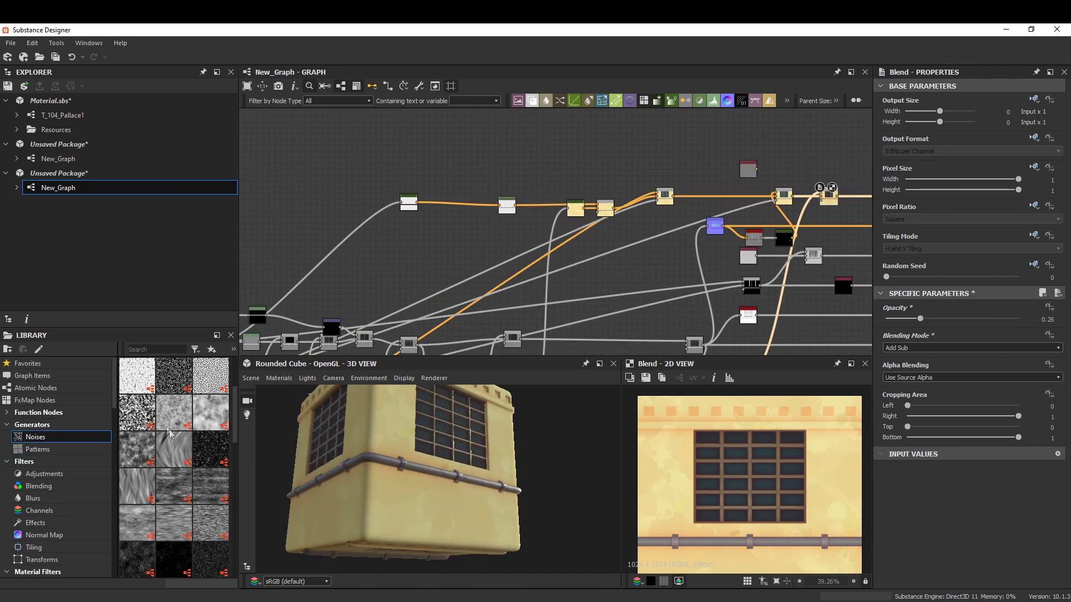
# - Add a grunge map noise node and place it in an empty graph area
pyautogui.scroll(-3, 206, 474)
pyautogui.scroll(-3, 206, 474)
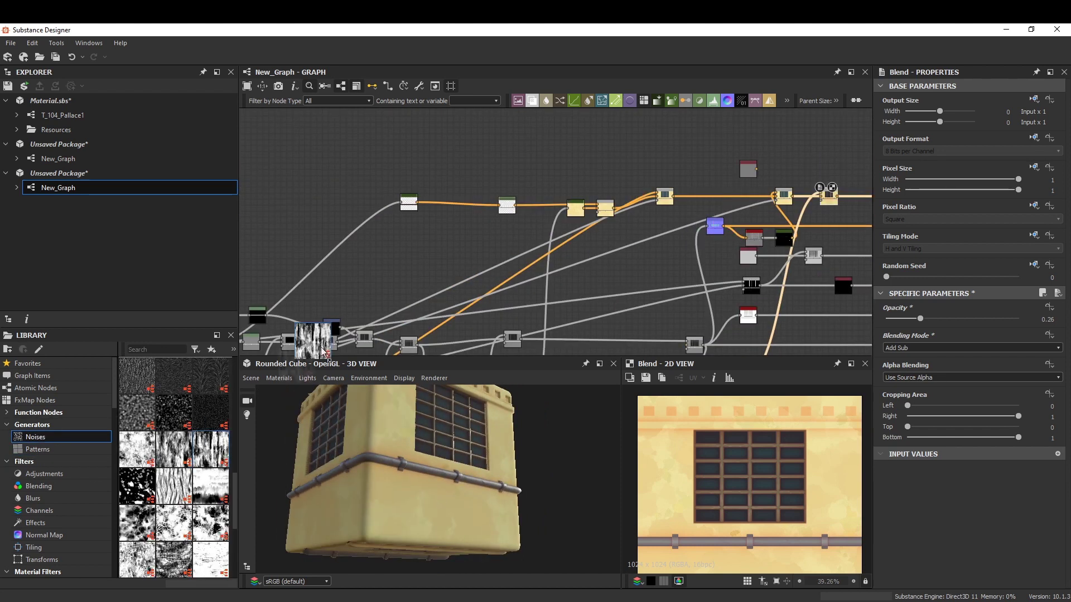
pyautogui.moveTo(514, 170); pyautogui.dragTo(512, 171)
pyautogui.scroll(-2, 459, 269)
pyautogui.moveTo(648, 158); pyautogui.dragTo(510, 219)
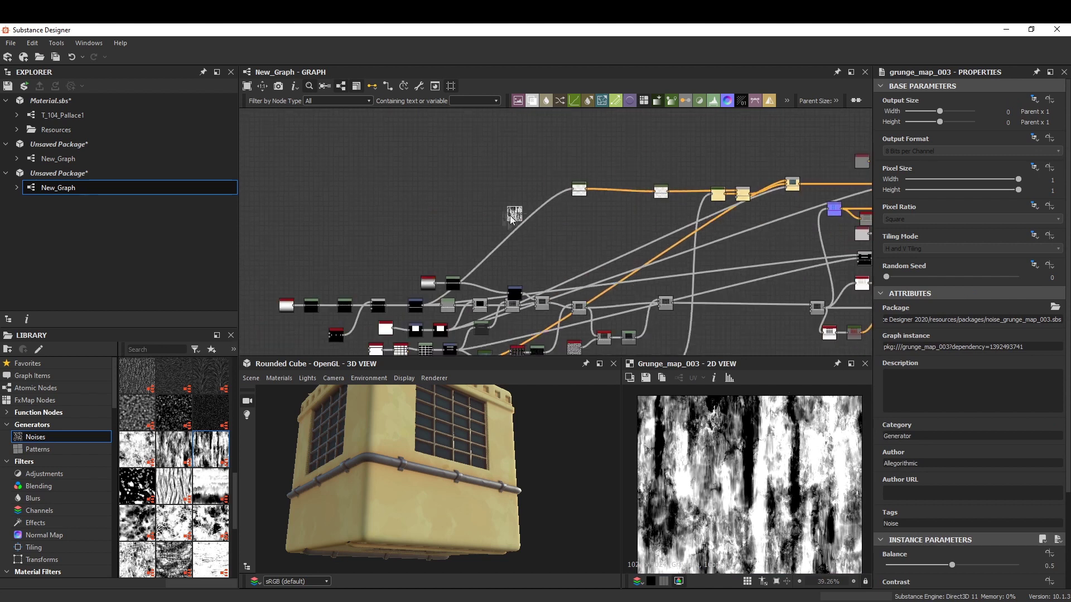
pyautogui.scroll(3, 566, 255)
pyautogui.click(735, 253)
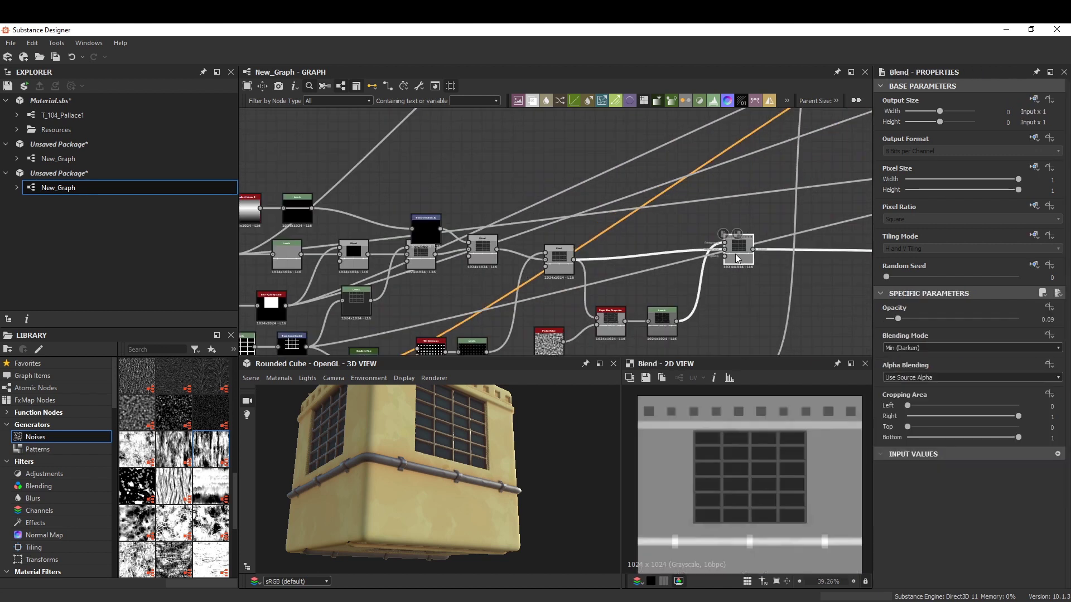
pyautogui.moveTo(735, 253)
pyautogui.mouseDown(button='middle')
pyautogui.moveTo(512, 253)
pyautogui.moveTo(590, 272)
pyautogui.mouseUp(button='middle')
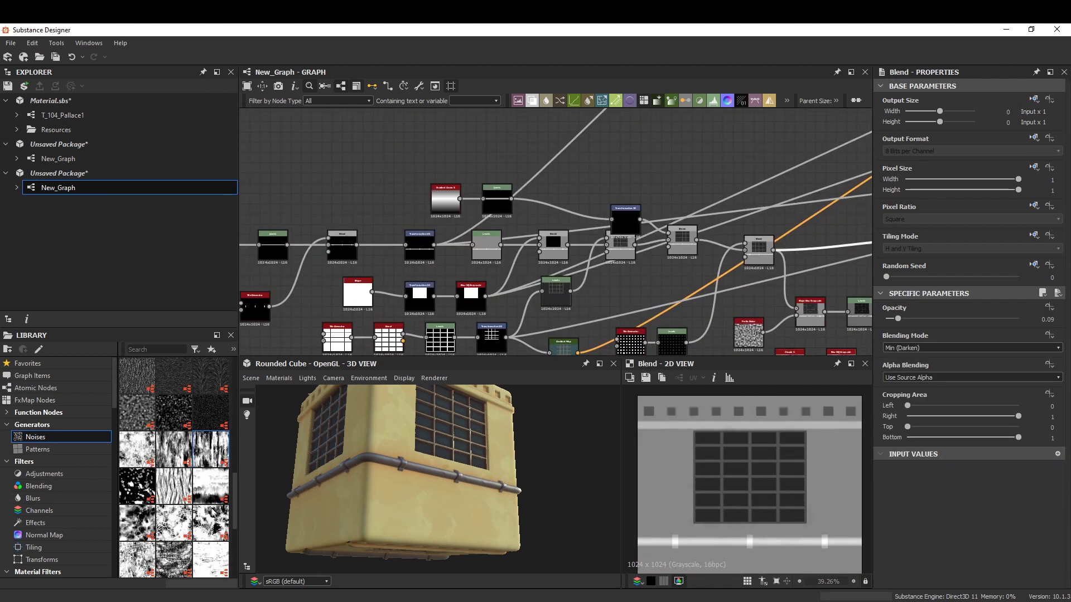
pyautogui.moveTo(346, 127)
pyautogui.mouseDown()
pyautogui.moveTo(323, 139)
pyautogui.moveTo(285, 127)
pyautogui.mouseUp()
# - Chain a Blur HQ Grayscale and a high-contrast Levels after the grunge
pyautogui.press('space')
pyautogui.write('blur hq')
pyautogui.press('Return')
pyautogui.moveTo(379, 176); pyautogui.dragTo(320, 176, button='middle')
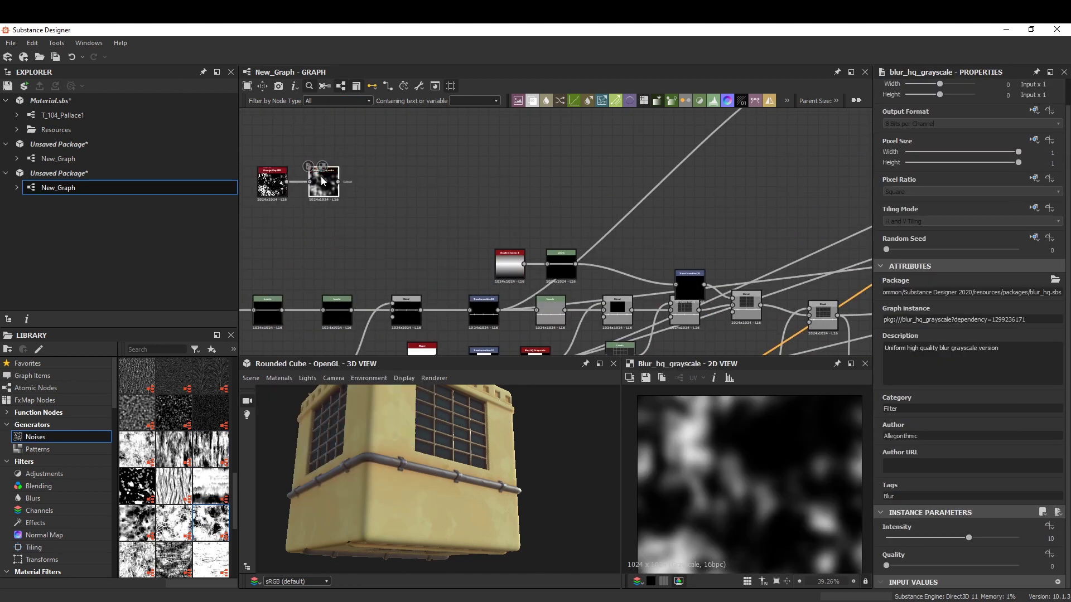
pyautogui.press('space')
pyautogui.write('levels')
pyautogui.press('Return')
pyautogui.moveTo(1052, 338); pyautogui.dragTo(926, 338)
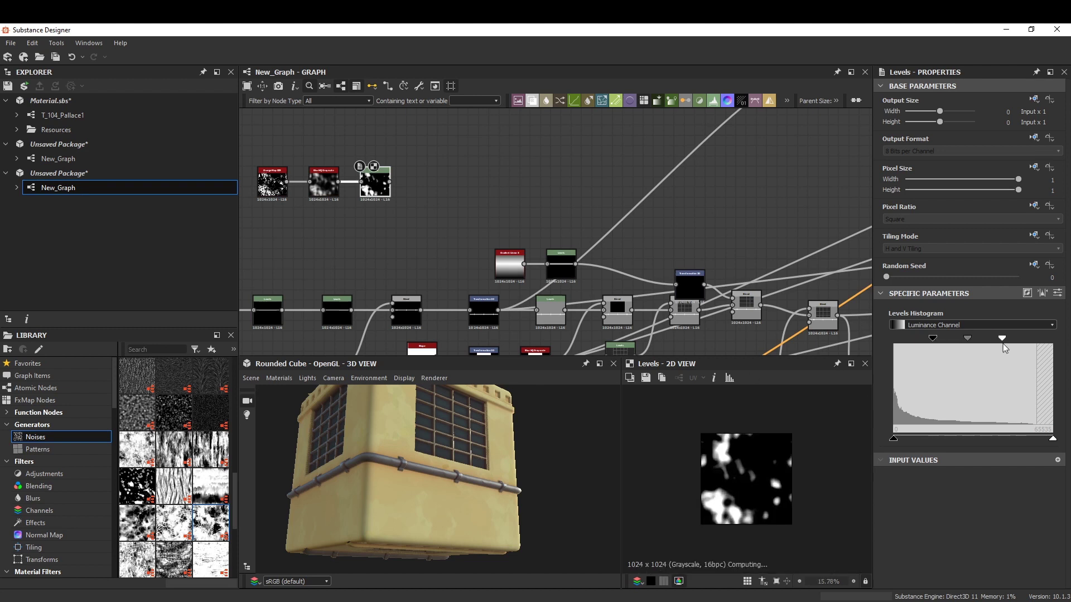
# - Add a clouds-driven Slope Blur, a Blur HQ at intensity about 6, and another Slope Blur
pyautogui.moveTo(391, 184); pyautogui.dragTo(346, 167, button='middle')
pyautogui.moveTo(492, 169)
pyautogui.mouseDown()
pyautogui.moveTo(480, 182)
pyautogui.moveTo(486, 220)
pyautogui.mouseUp()
pyautogui.click(501, 190)
pyautogui.moveTo(553, 170); pyautogui.dragTo(558, 173)
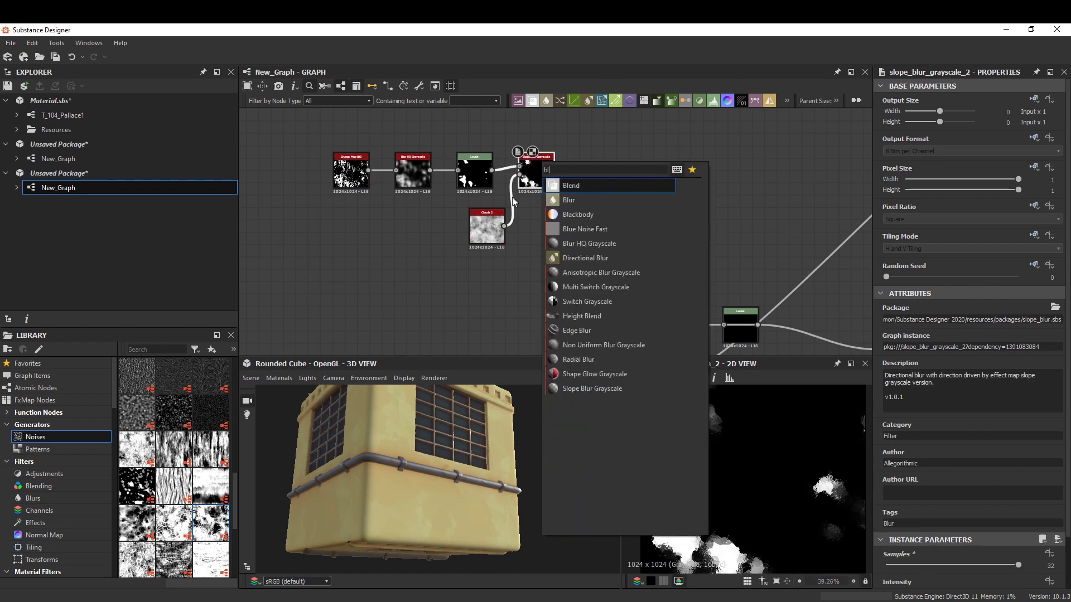
pyautogui.click(563, 220)
pyautogui.moveTo(970, 565); pyautogui.dragTo(938, 570)
pyautogui.press('space')
pyautogui.write('slope')
pyautogui.press('Return')
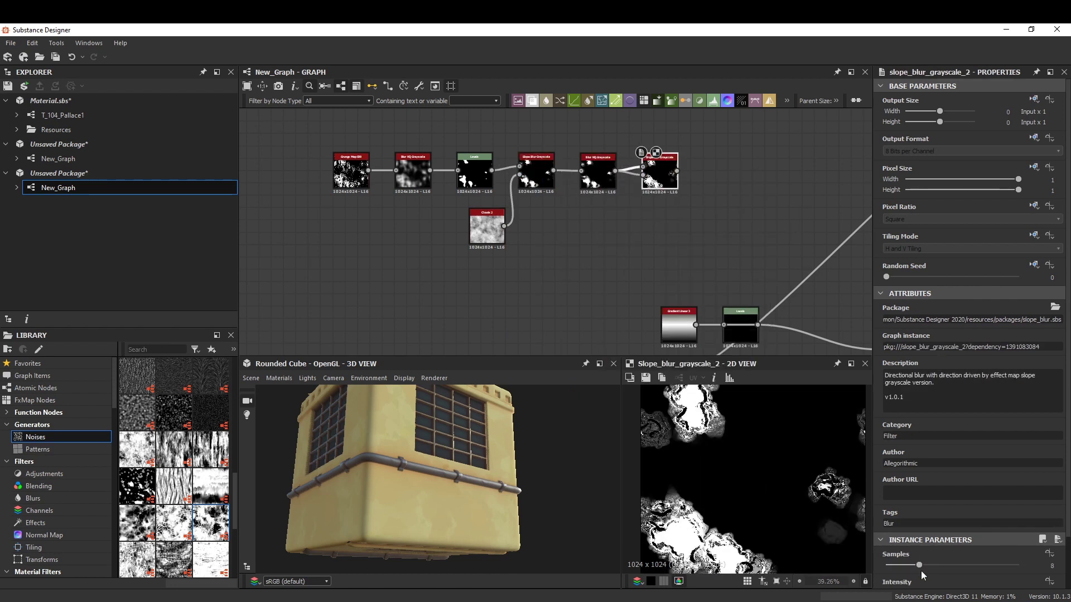
# - Set the stain Blend to Subtract at about 0.04 opacity
pyautogui.moveTo(725, 335); pyautogui.dragTo(660, 287, button='middle')
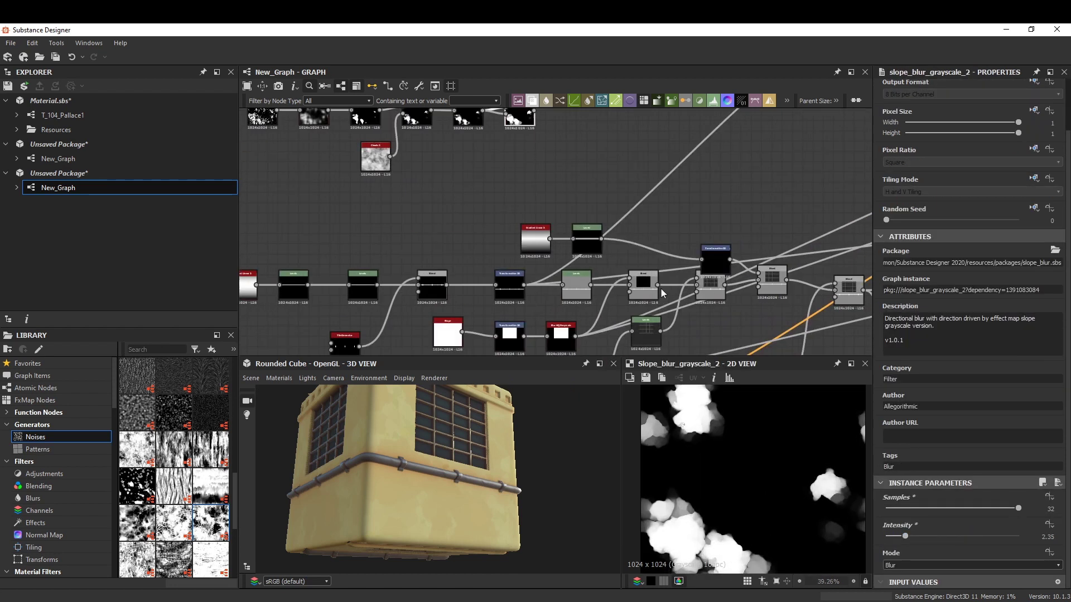
pyautogui.click(661, 287)
pyautogui.moveTo(640, 250); pyautogui.dragTo(611, 220, button='middle')
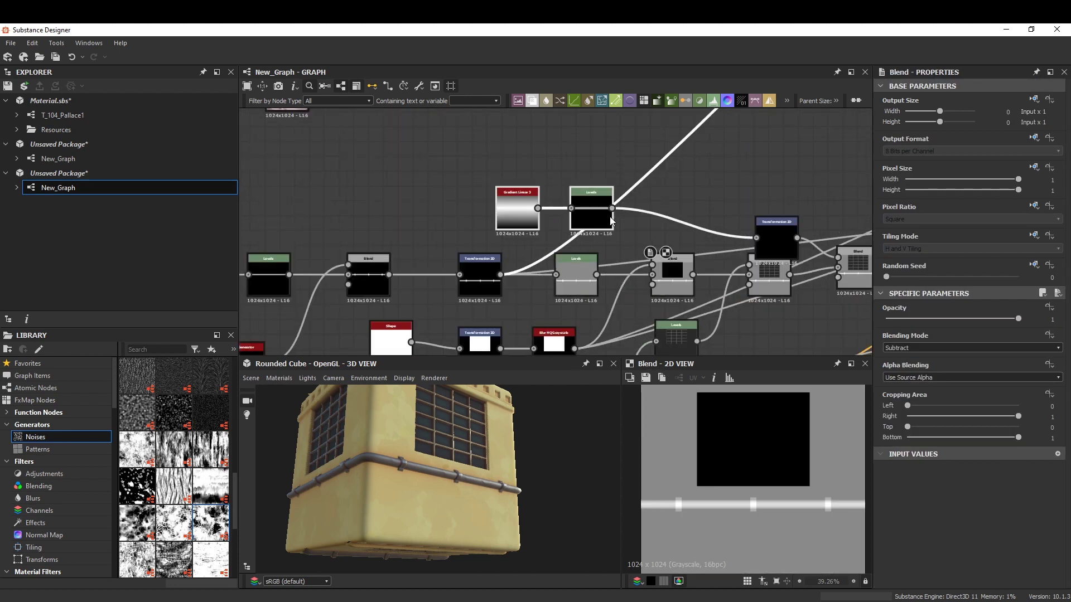
pyautogui.rightClick(554, 279)
pyautogui.scroll(-2, 554, 279)
pyautogui.click(898, 348)
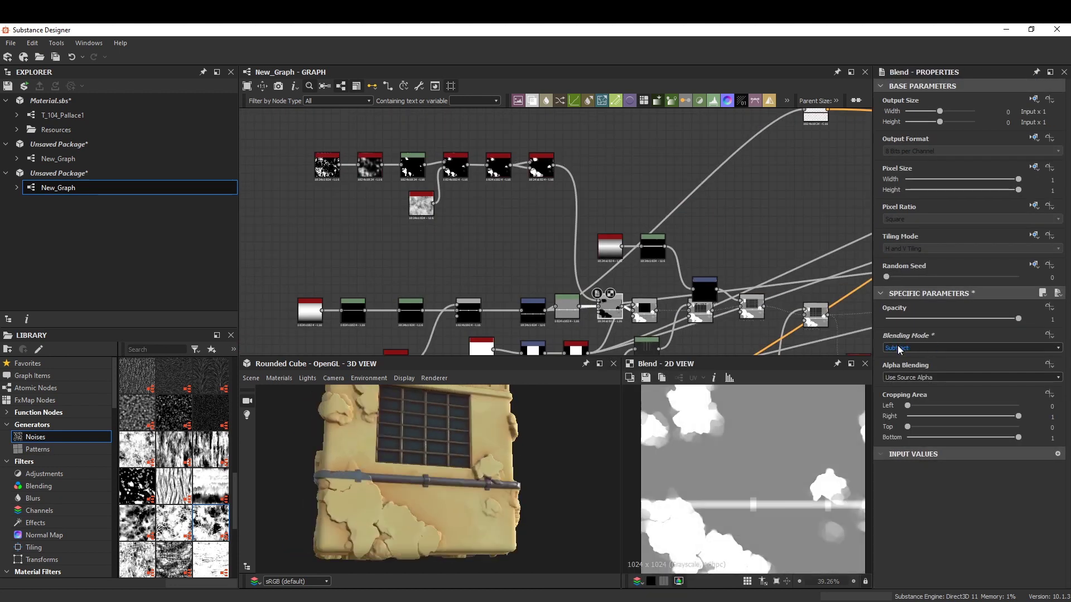
pyautogui.scroll(3, 446, 480)
pyautogui.scroll(5, 580, 314)
pyautogui.click(889, 319)
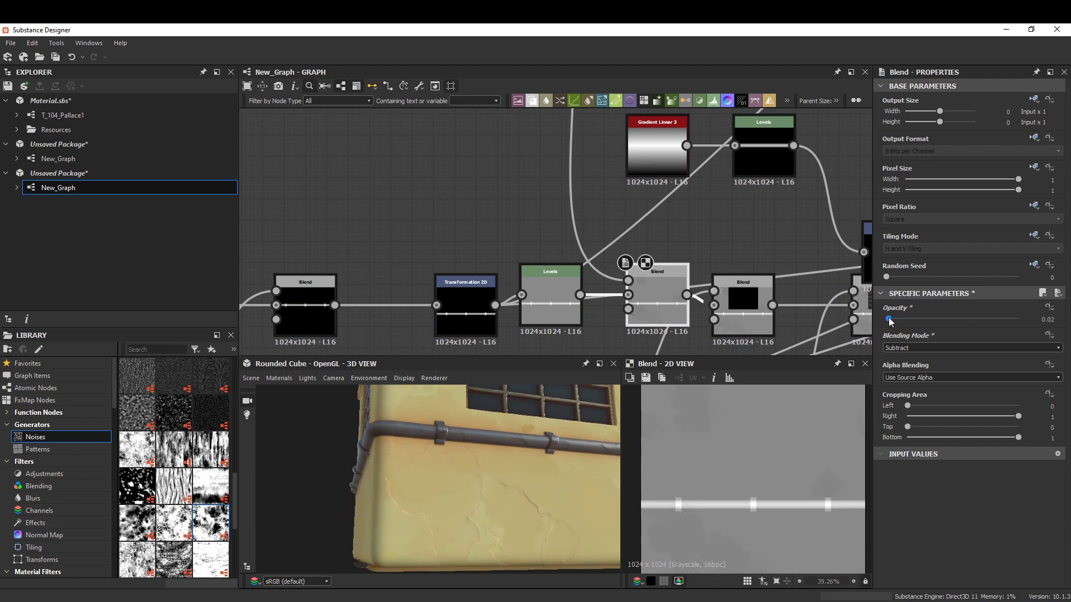
# - Move the Gradient Map and Blend nodes down-left to tidy the graph
pyautogui.moveTo(580, 458)
pyautogui.mouseDown()
pyautogui.moveTo(517, 482)
pyautogui.moveTo(479, 480)
pyautogui.mouseUp()
pyautogui.scroll(-3, 395, 195)
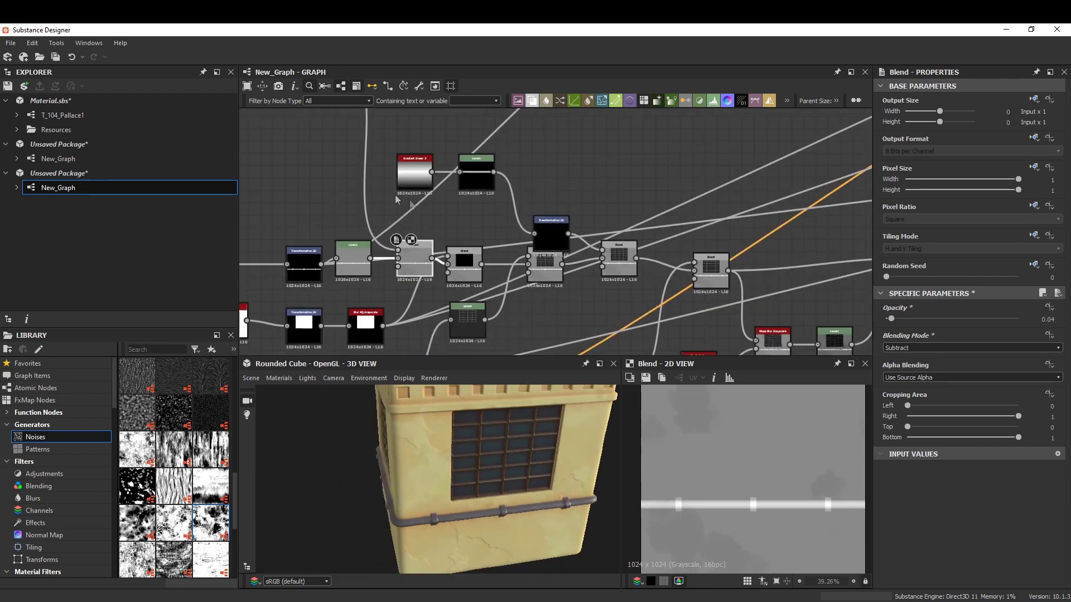
pyautogui.scroll(2, 757, 189)
pyautogui.moveTo(756, 189); pyautogui.dragTo(538, 234)
pyautogui.moveTo(808, 189); pyautogui.dragTo(581, 235)
# - Add a greyish-pink Uniform Color and blend it over the wall stains at 0.42 opacity
pyautogui.moveTo(601, 252); pyautogui.dragTo(802, 289, button='middle')
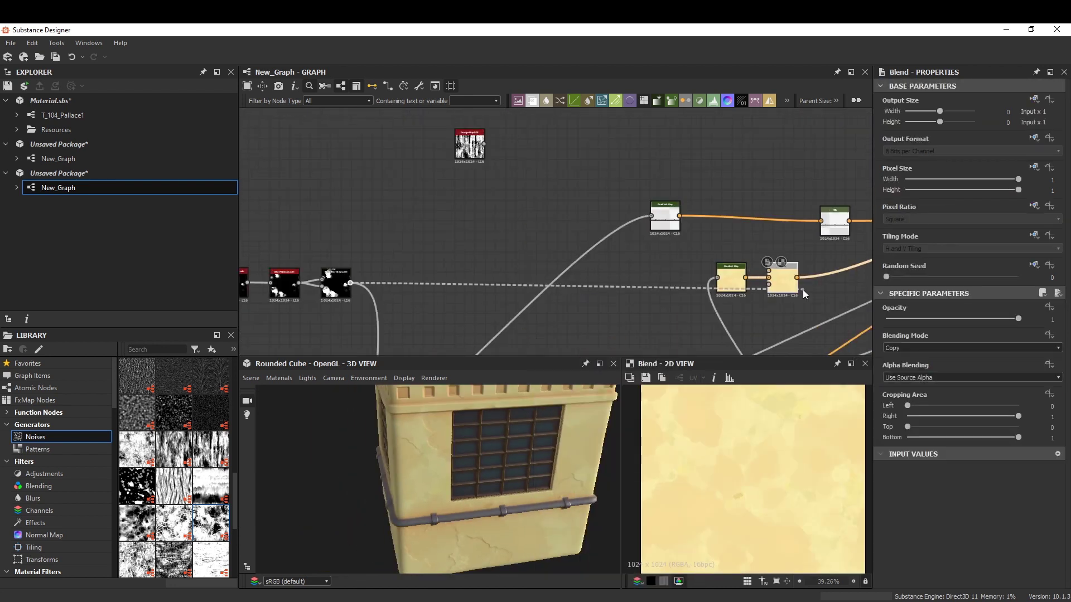
pyautogui.click(665, 216)
pyautogui.press('space')
pyautogui.write('uniform')
pyautogui.press('Return')
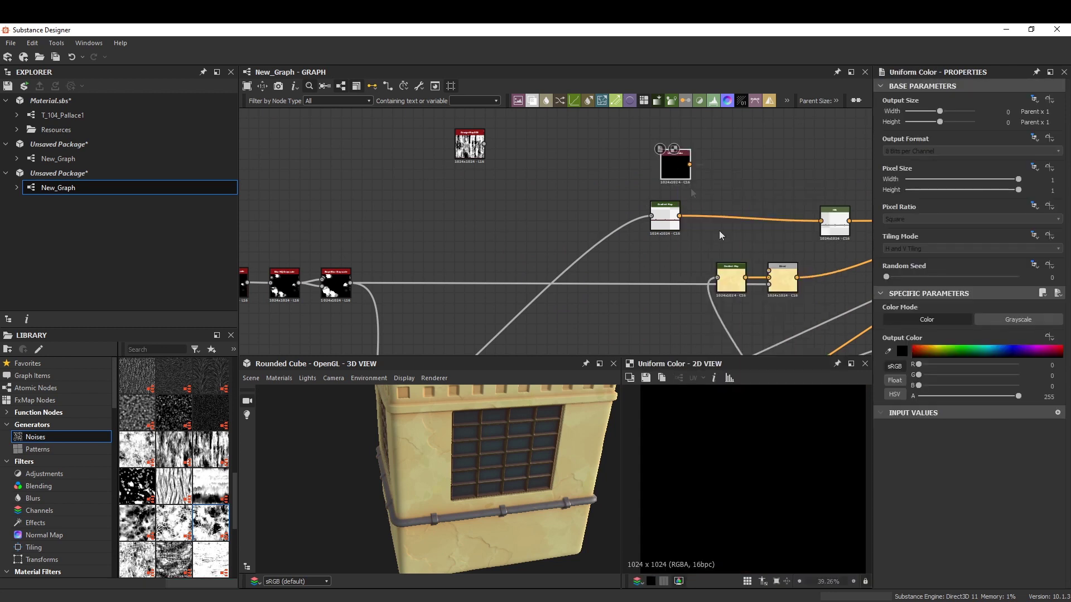
pyautogui.click(786, 271)
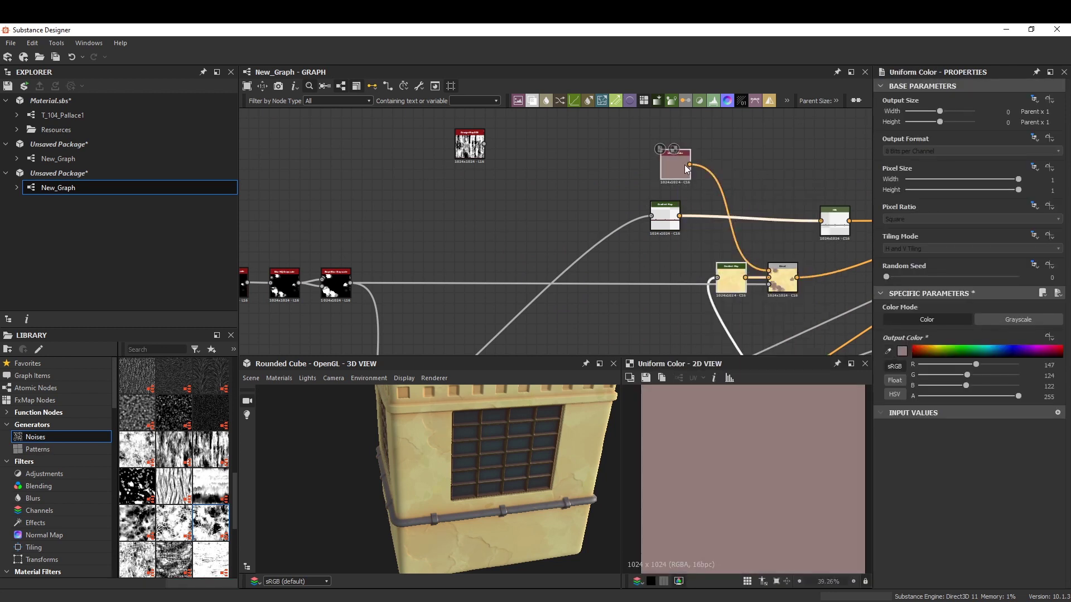
pyautogui.click(782, 277)
pyautogui.moveTo(967, 318)
pyautogui.mouseDown()
pyautogui.moveTo(905, 337)
pyautogui.moveTo(995, 338)
pyautogui.mouseUp()
# - Adjust the stain mask's Levels, raising the low level to shrink the stains
pyautogui.click(455, 185)
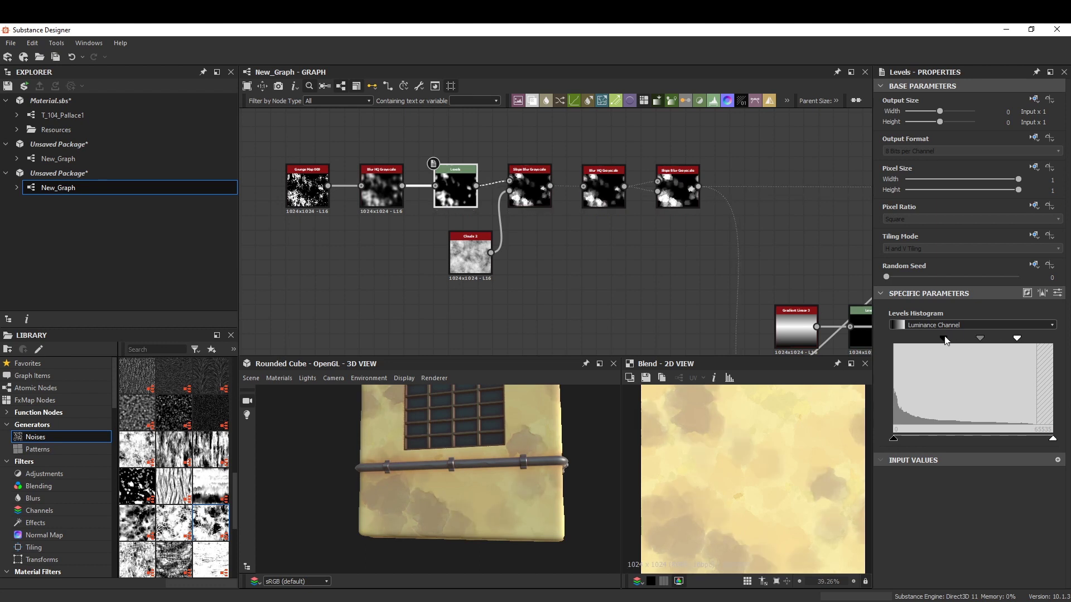
pyautogui.moveTo(996, 338); pyautogui.dragTo(980, 339)
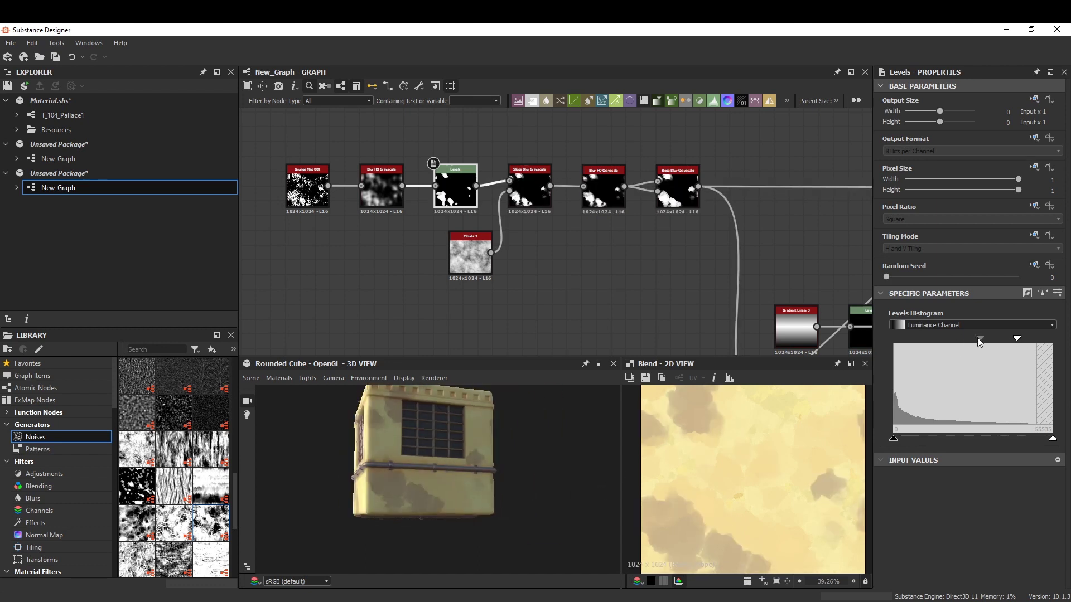
pyautogui.scroll(5, 492, 494)
pyautogui.moveTo(1044, 339); pyautogui.dragTo(1052, 338)
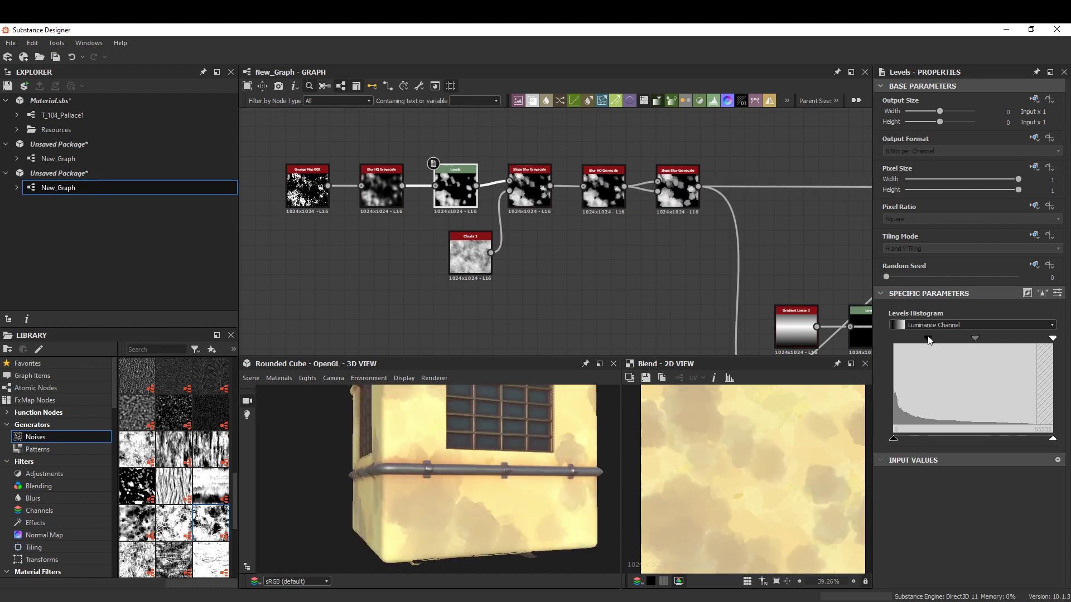
pyautogui.moveTo(980, 339); pyautogui.dragTo(999, 339)
# - Raise Grunge Map 009 contrast to 0.98 and check the sharper stains on the cube
pyautogui.click(328, 194)
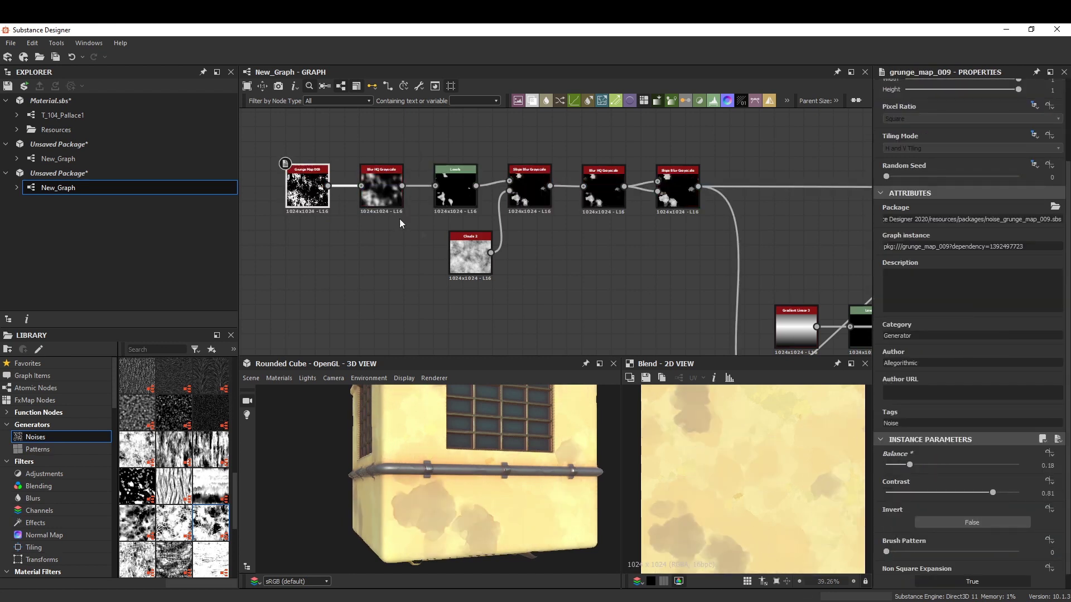
pyautogui.click(385, 193)
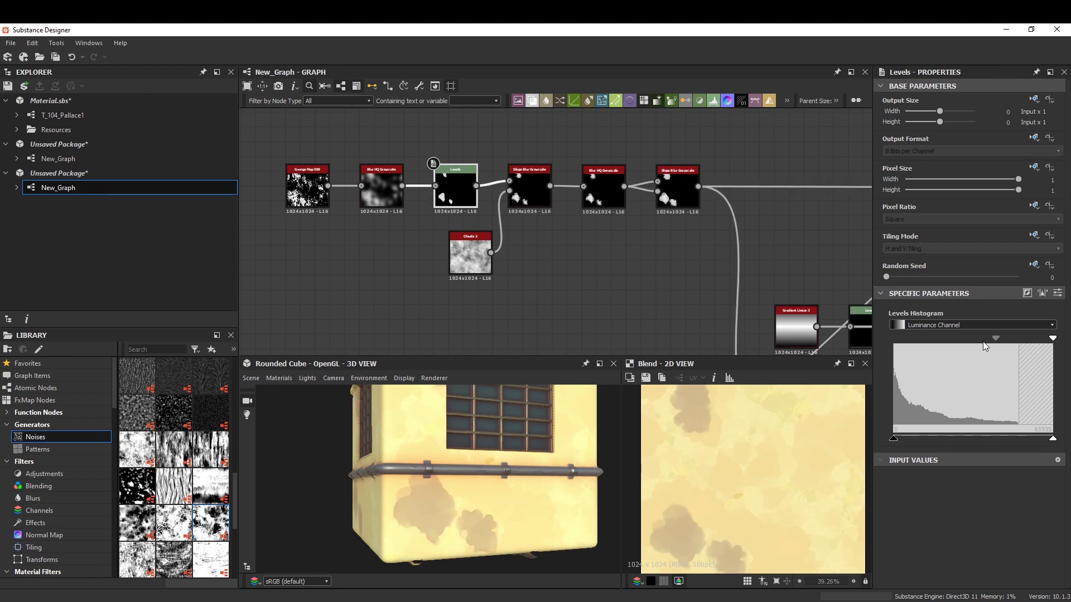
pyautogui.click(308, 186)
pyautogui.scroll(-3, 992, 446)
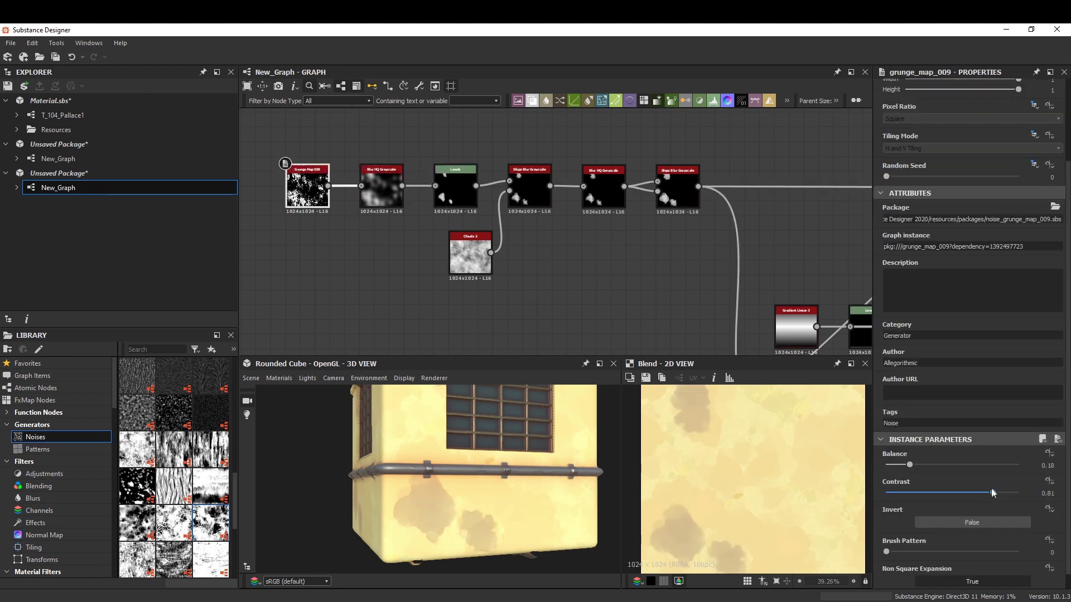
pyautogui.moveTo(1002, 487); pyautogui.dragTo(1015, 493)
pyautogui.moveTo(504, 517); pyautogui.dragTo(496, 447)
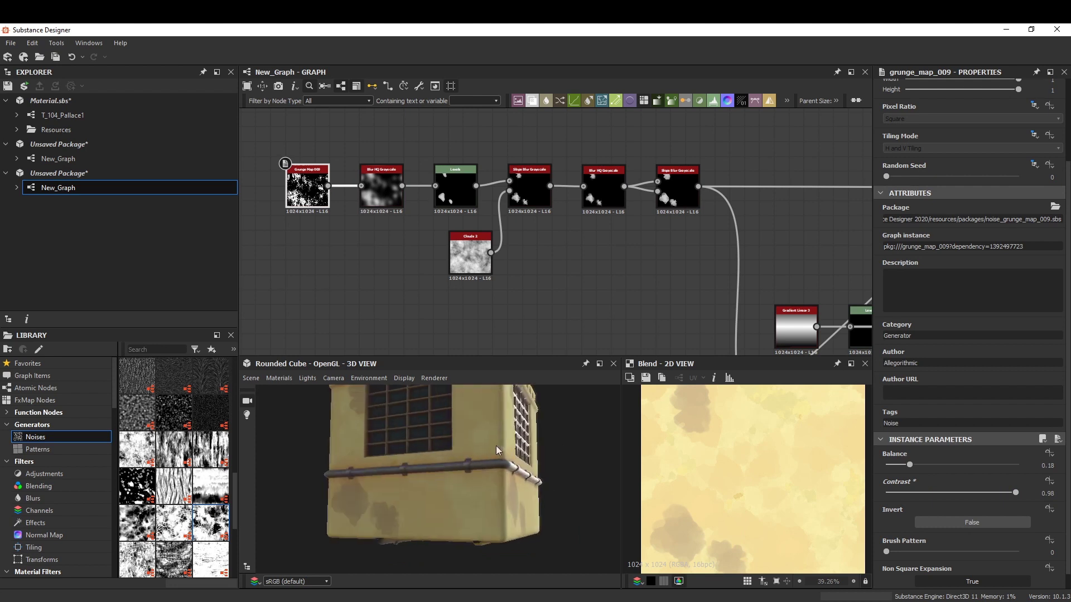
pyautogui.rightClick(697, 243)
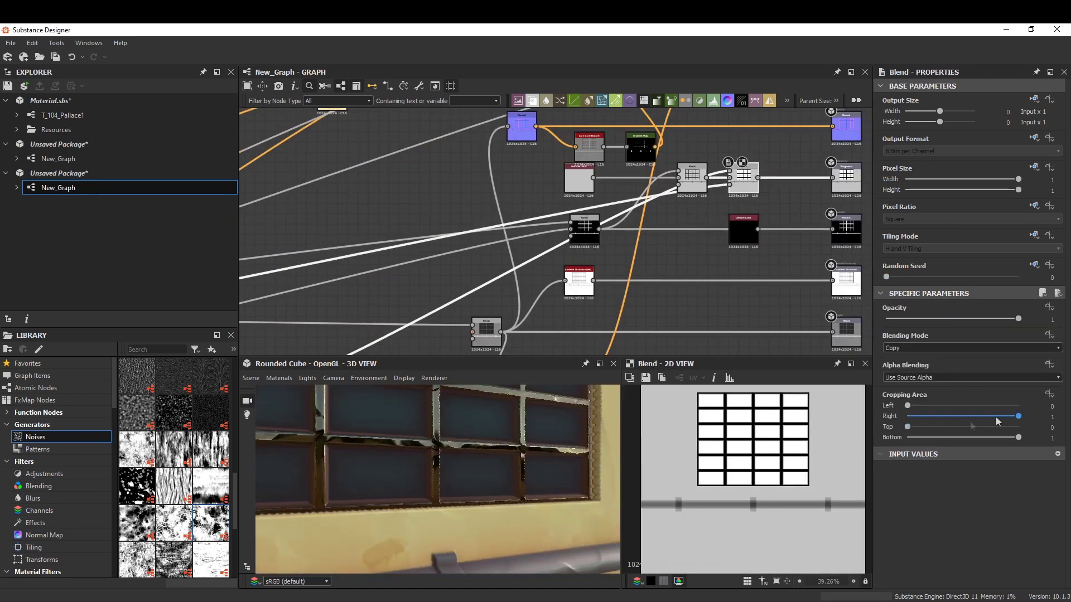
# - Add an mg_dirt node to the graph
pyautogui.scroll(-1, 916, 350)
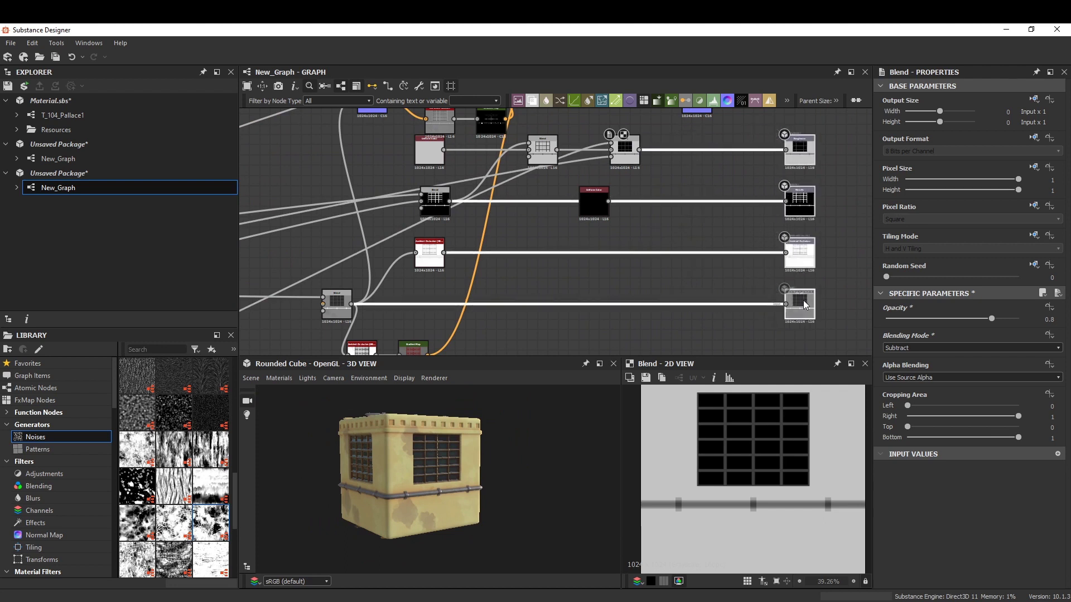
pyautogui.press('space')
pyautogui.write('dirt')
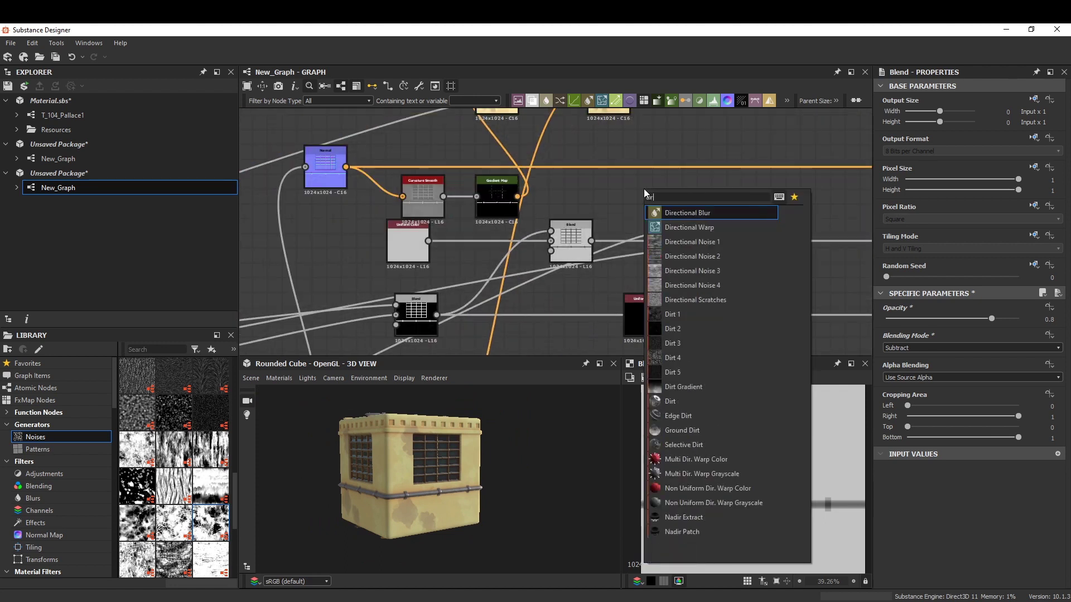
pyautogui.press('Return')
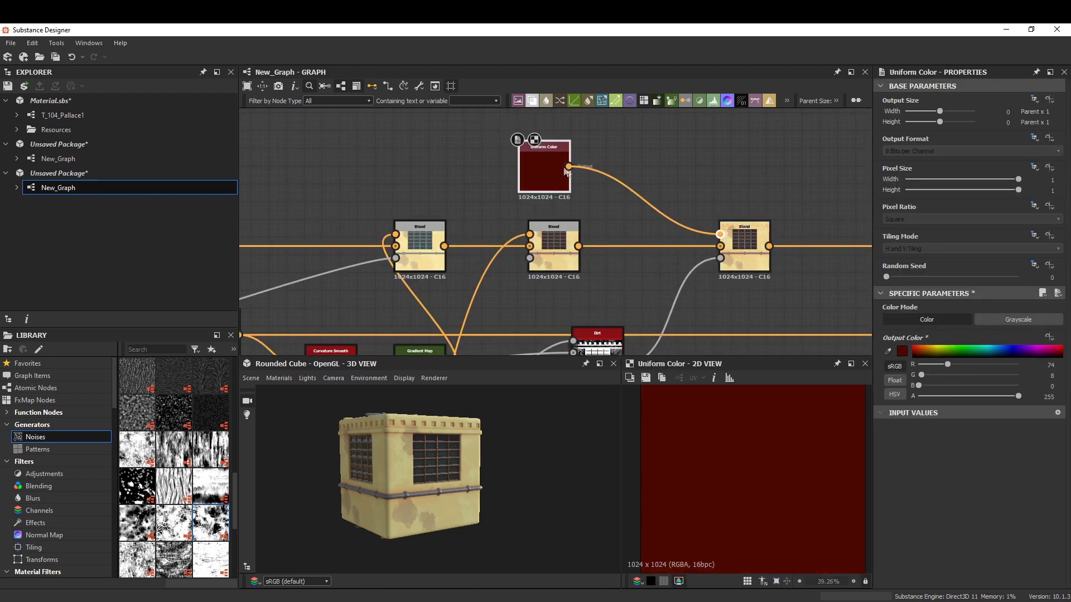
# - Set the window glass tint Blend opacity to 0.5 and inspect the windows
pyautogui.scroll(3, 597, 341)
pyautogui.click(609, 264)
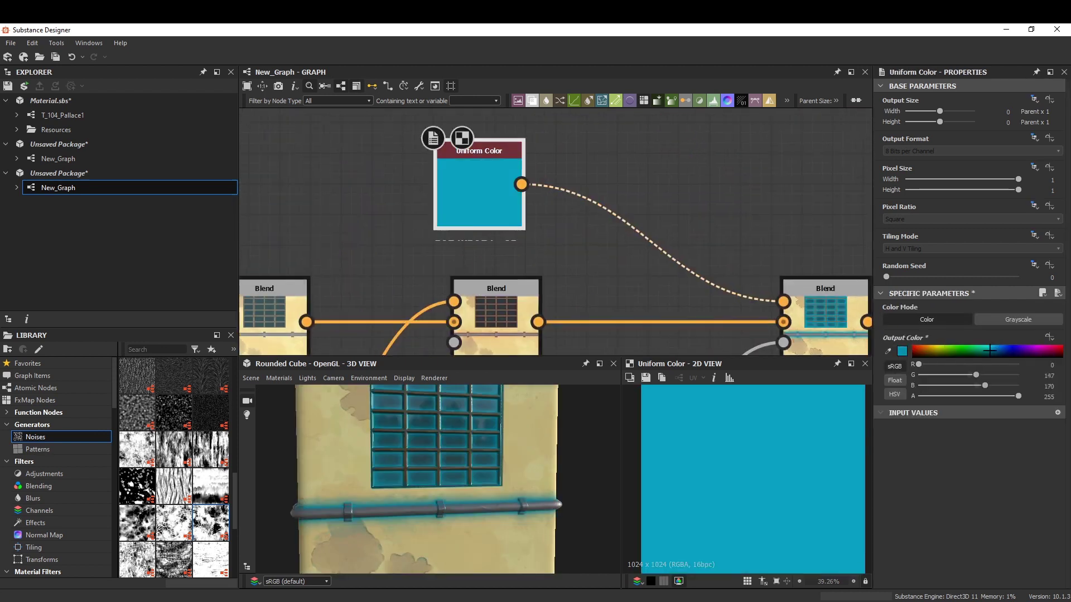
pyautogui.moveTo(826, 309); pyautogui.dragTo(817, 309)
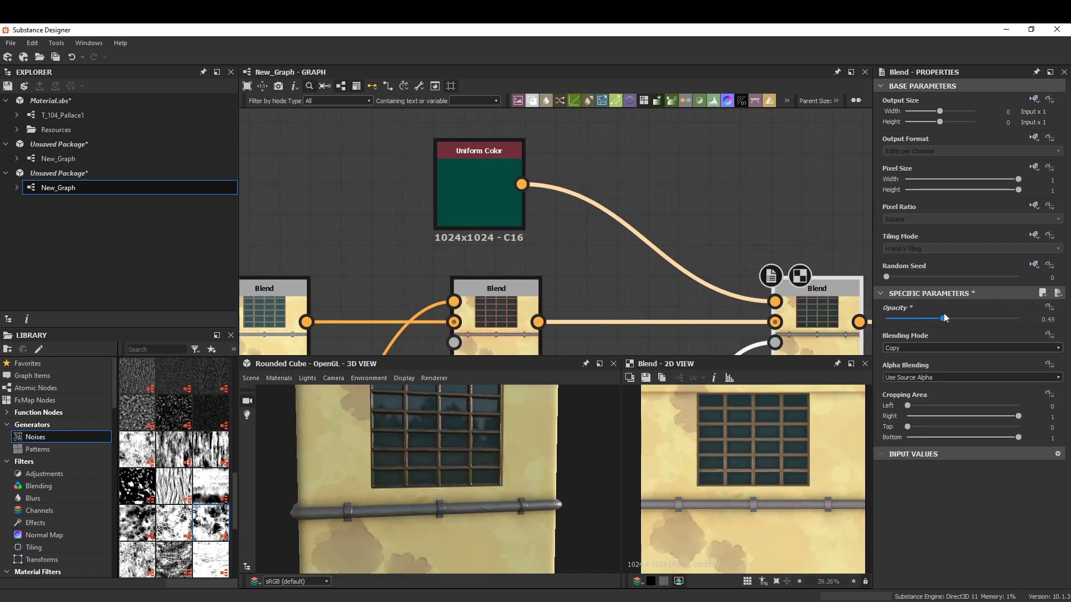
pyautogui.moveTo(945, 318); pyautogui.dragTo(952, 319)
pyautogui.moveTo(601, 447)
pyautogui.mouseDown()
pyautogui.moveTo(592, 435)
pyautogui.moveTo(482, 435)
pyautogui.moveTo(541, 440)
pyautogui.mouseUp()
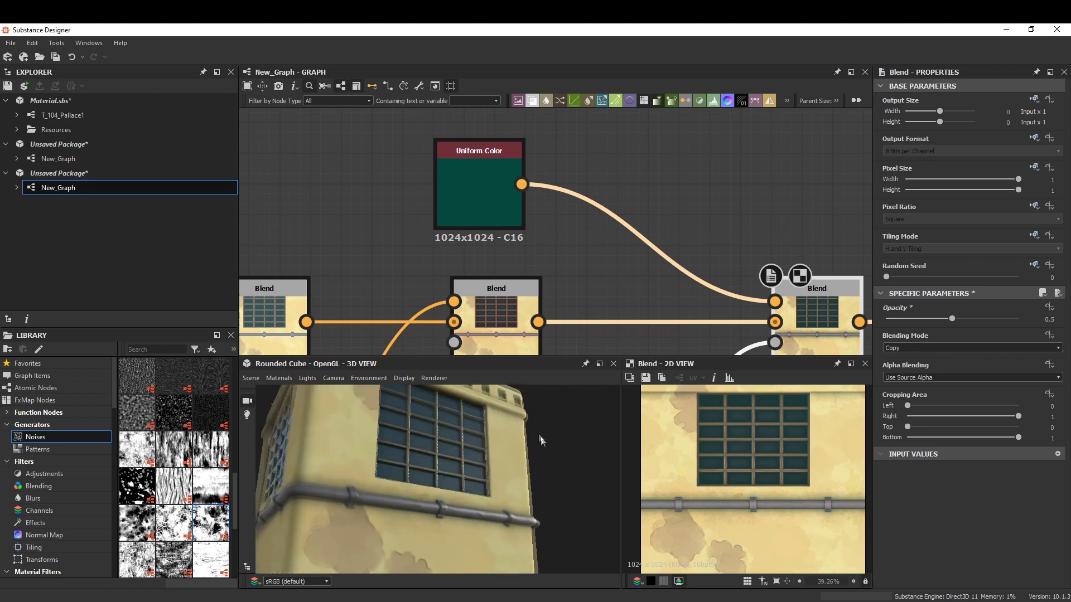
# - Insert a Blend node before the Roughness output and lower its opacity
pyautogui.press('space')
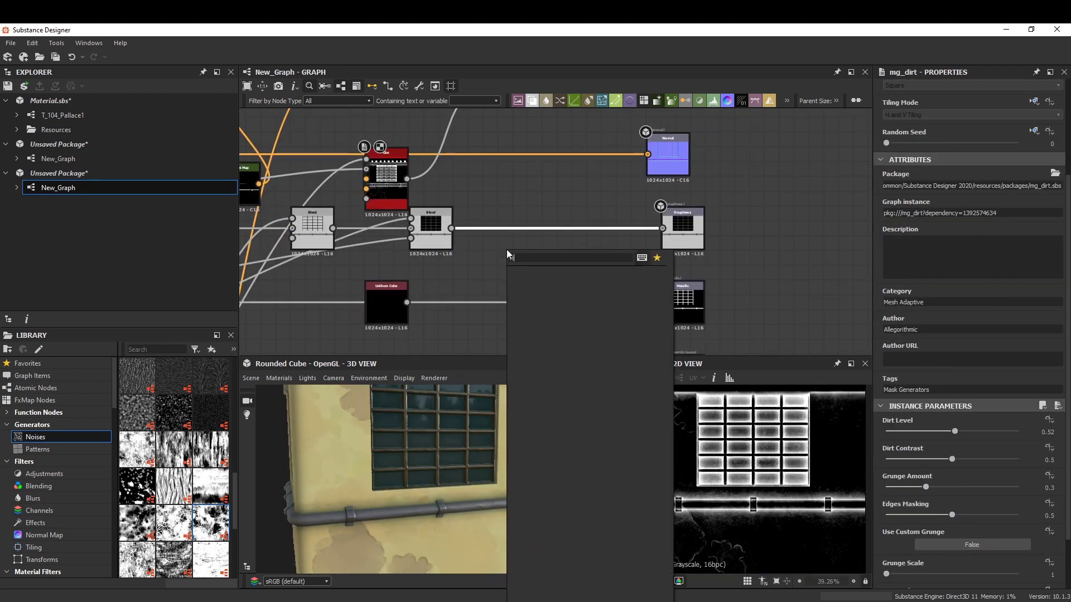
pyautogui.write('blend')
pyautogui.press('Return')
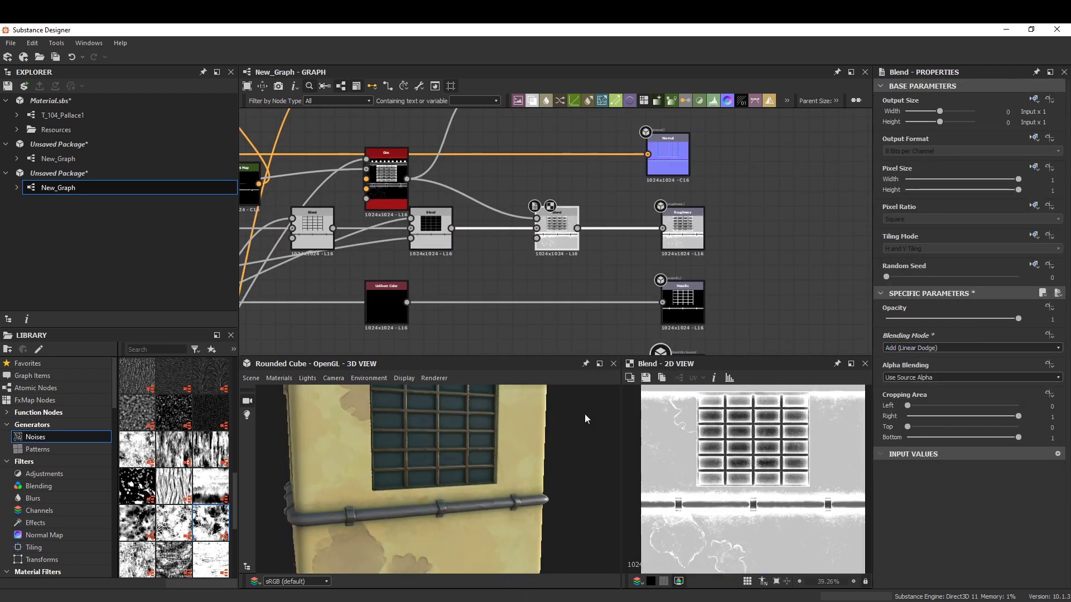
pyautogui.scroll(3, 487, 436)
pyautogui.scroll(5, 457, 447)
pyautogui.click(960, 319)
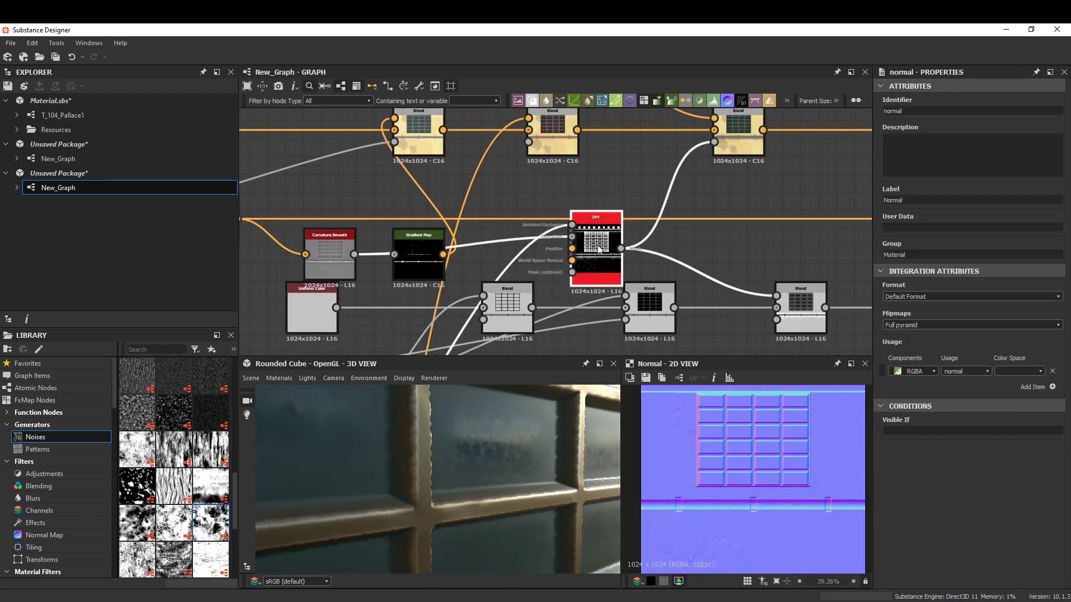
# - Set the mg_dirt Dirt Level to 0.46
pyautogui.click(598, 249)
pyautogui.click(947, 566)
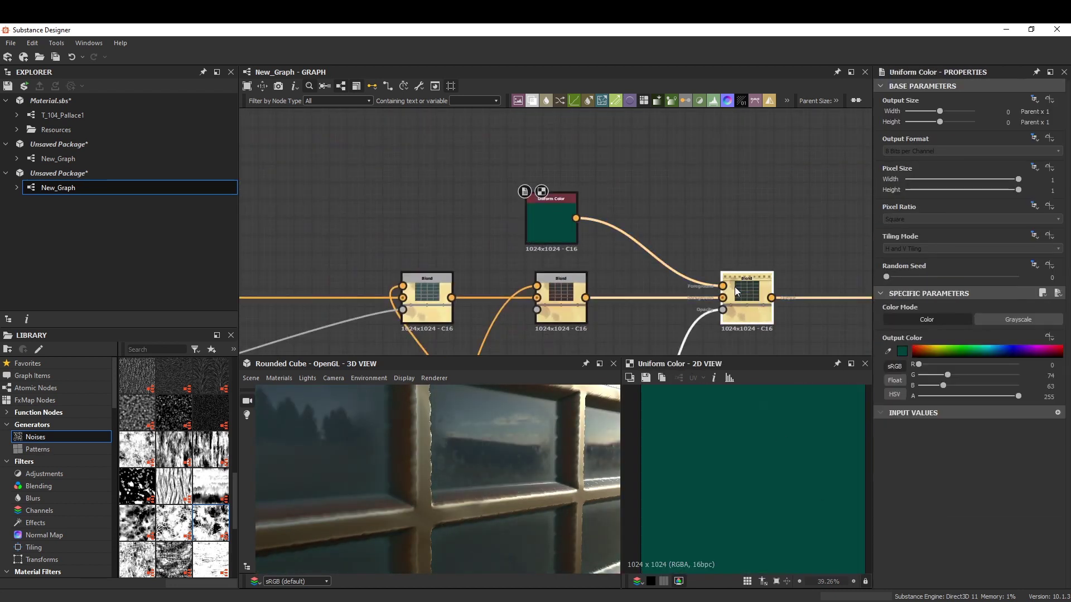
pyautogui.scroll(-5, 520, 437)
pyautogui.scroll(-3, 520, 438)
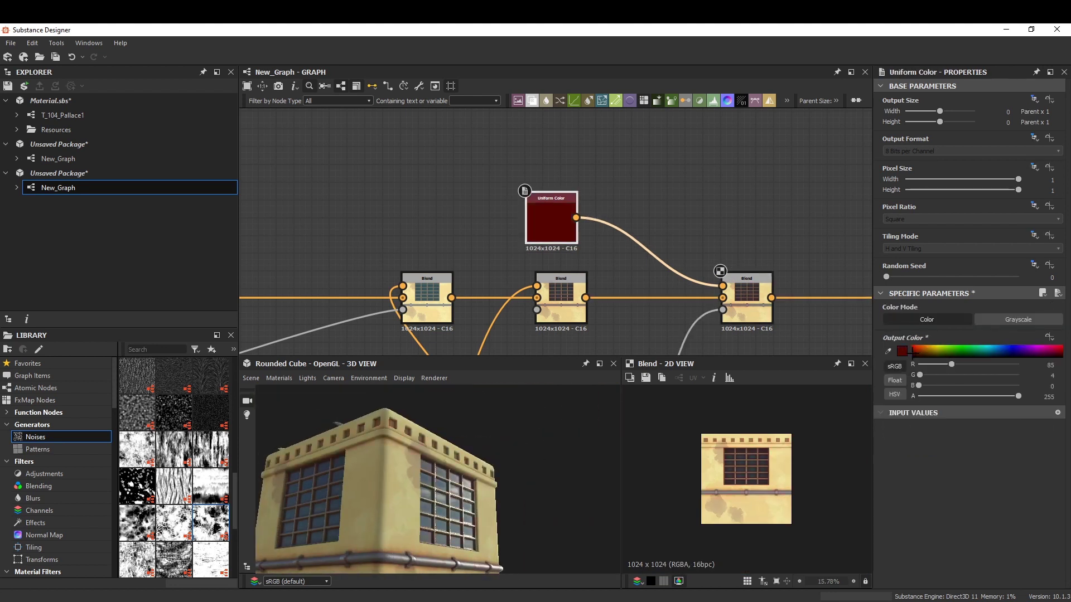
pyautogui.scroll(3, 725, 514)
pyautogui.scroll(3, 752, 509)
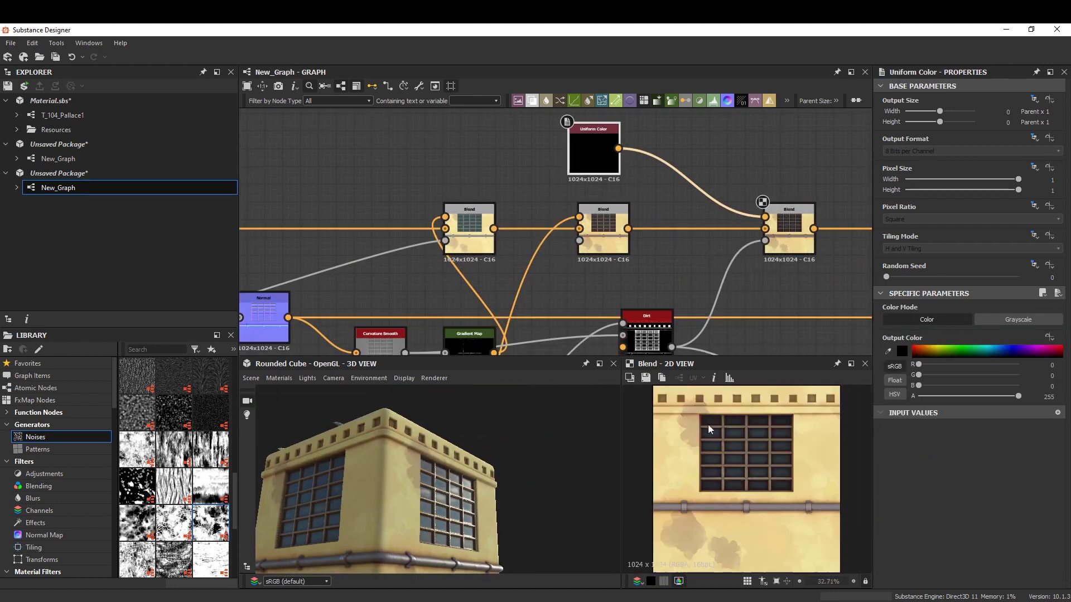
# - Place a Grunge Map 003 node and preview the blurred grunge and Levels results
pyautogui.moveTo(211, 449); pyautogui.dragTo(426, 262)
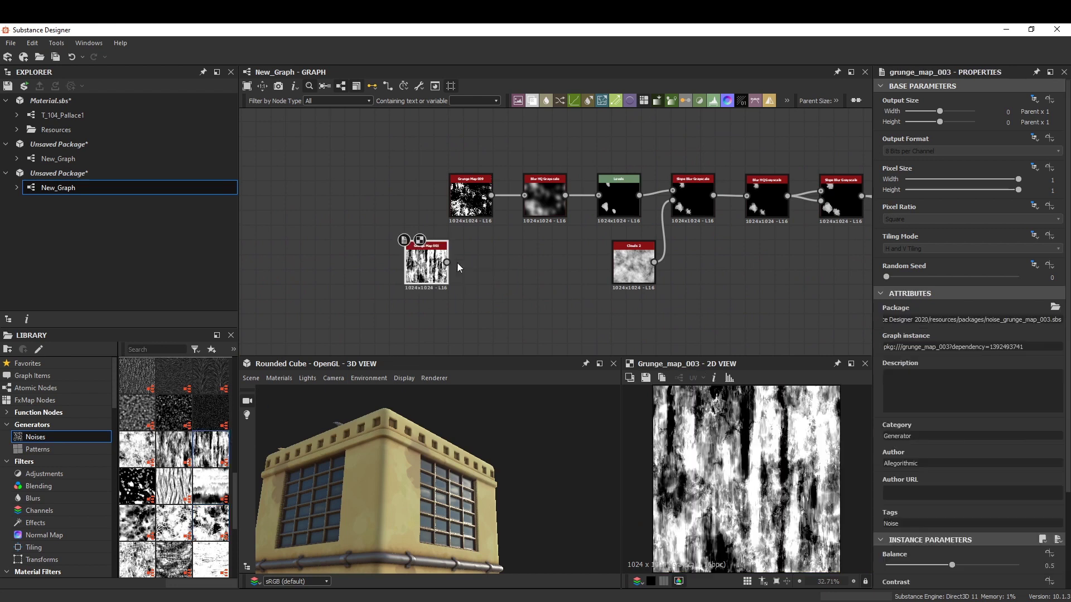
pyautogui.doubleClick(619, 196)
pyautogui.doubleClick(545, 195)
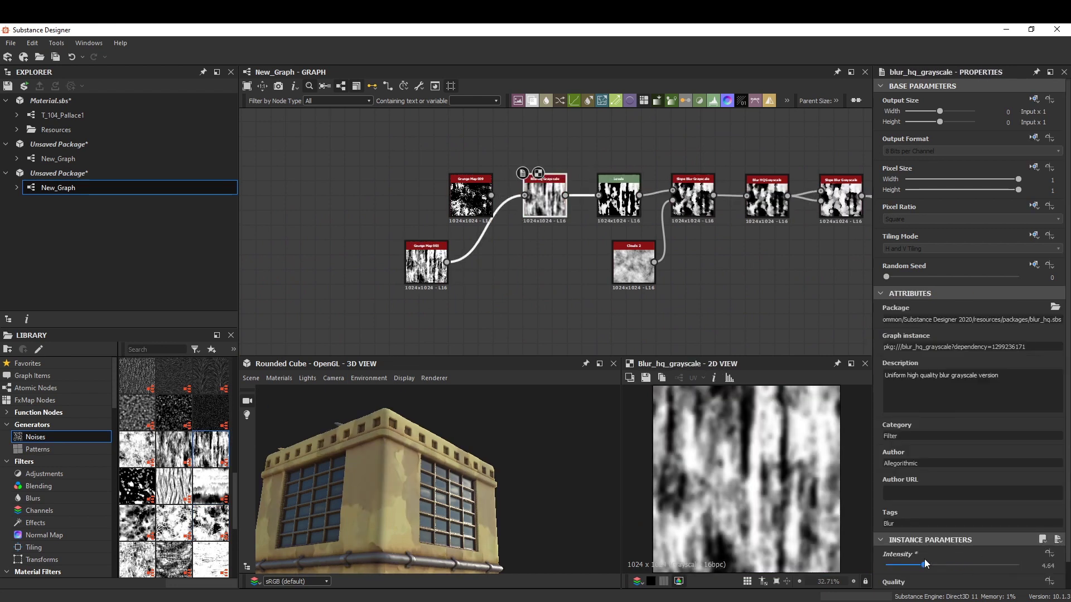
pyautogui.doubleClick(618, 196)
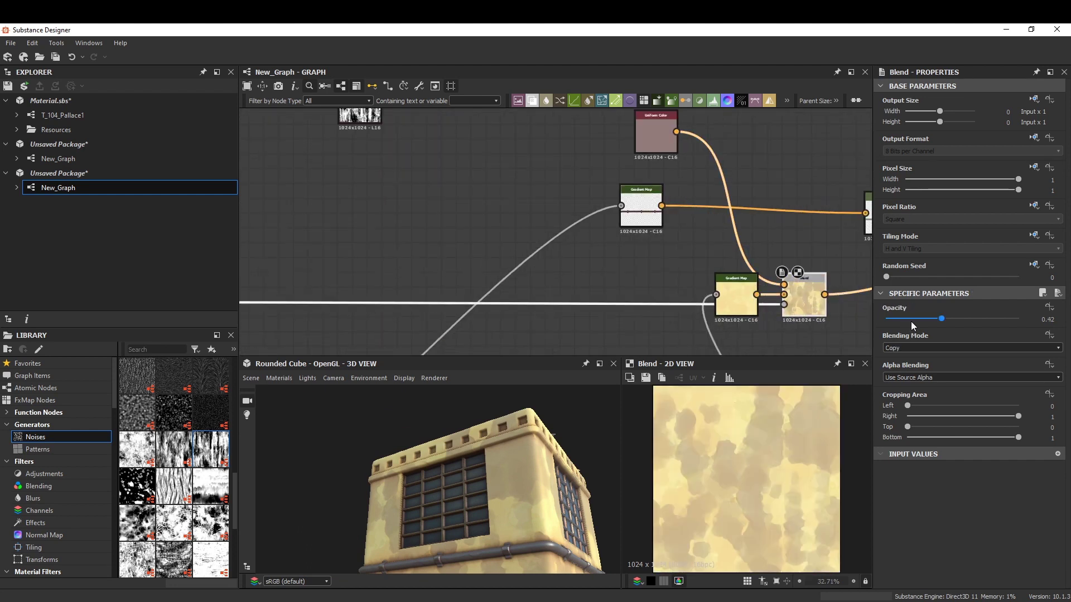
# - Lower the stain layer opacity, boost the mask's Levels contrast, and reduce the grunge blur
pyautogui.moveTo(911, 321); pyautogui.dragTo(931, 324)
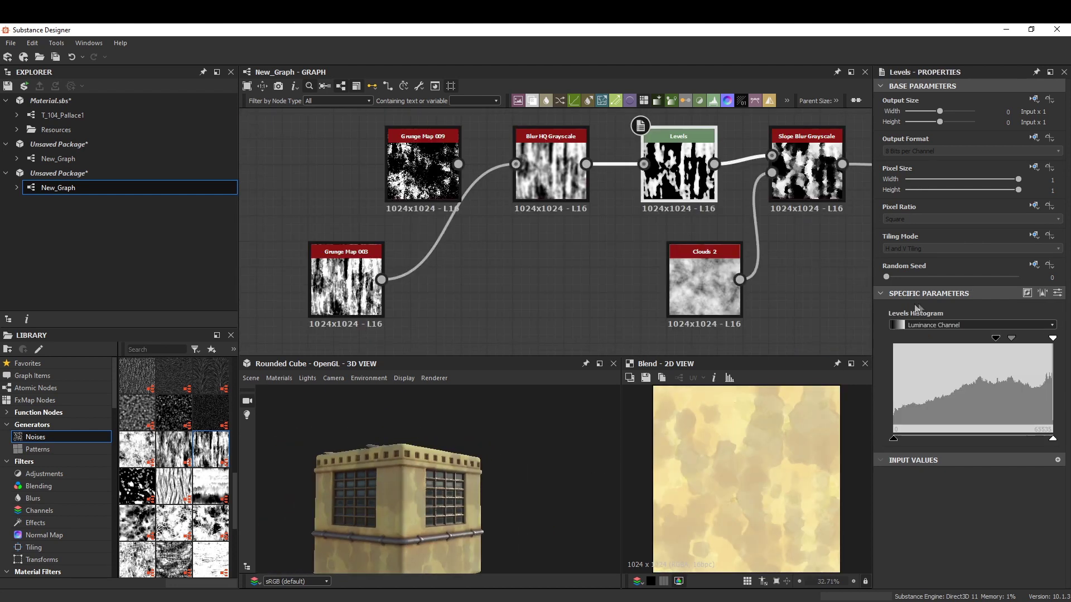
pyautogui.moveTo(1029, 339); pyautogui.dragTo(996, 339)
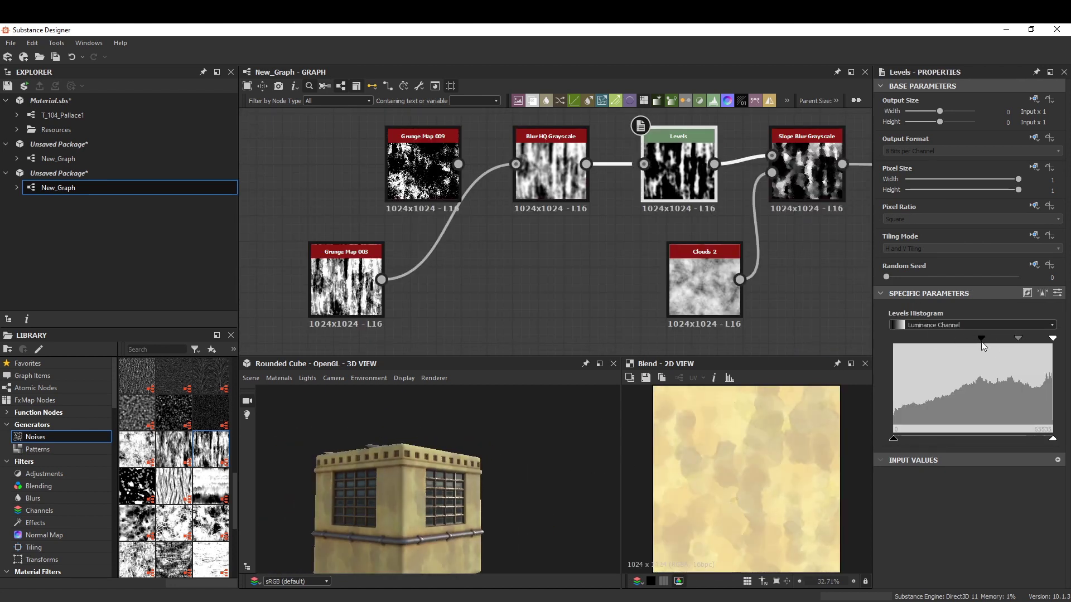
pyautogui.click(586, 207)
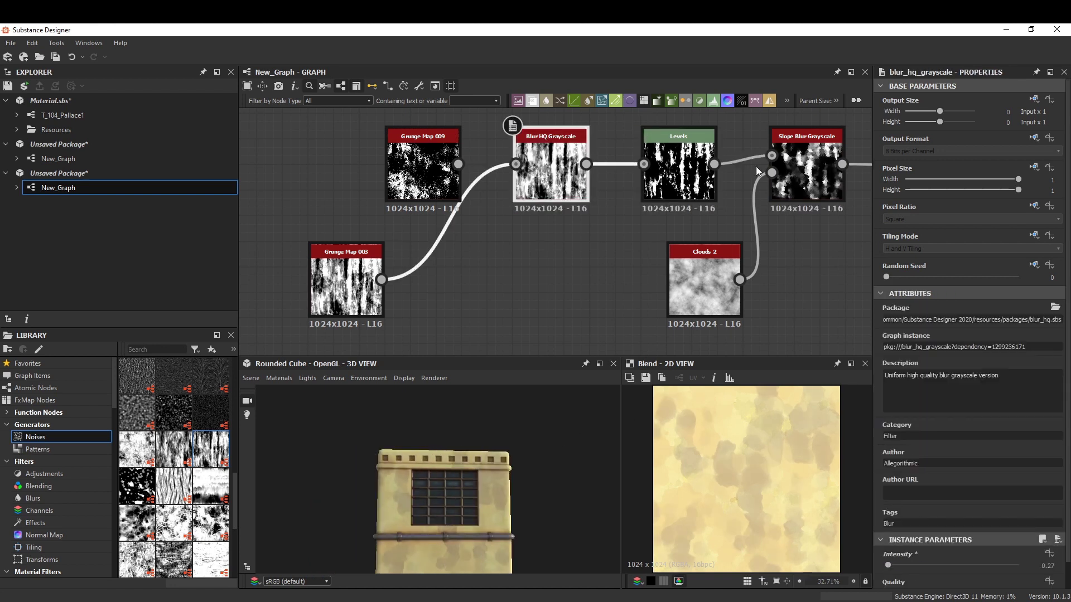
pyautogui.scroll(-1, 948, 502)
pyautogui.click(885, 538)
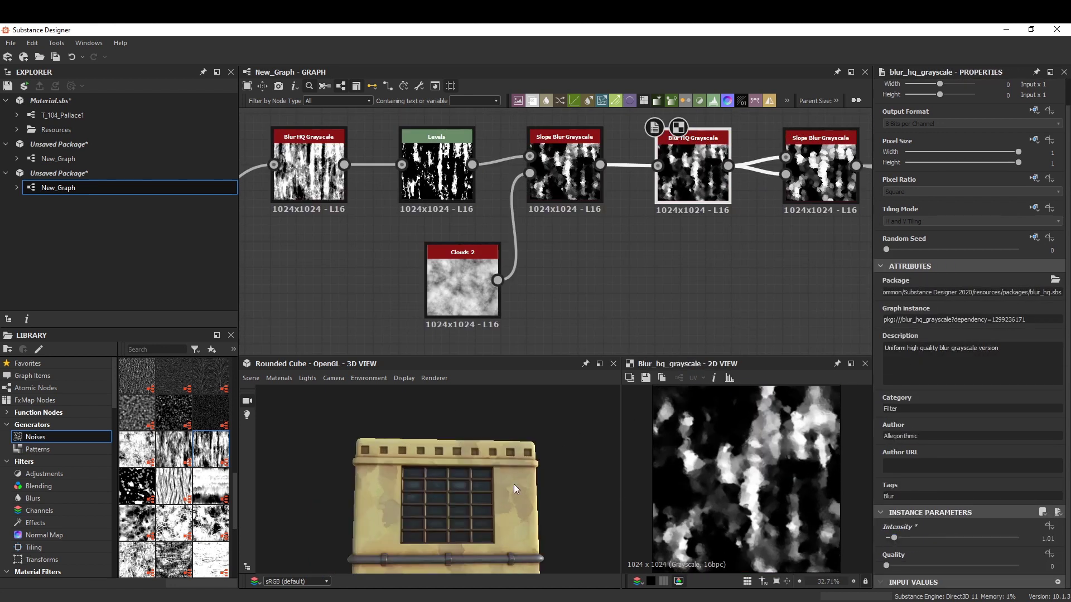
# - Orbit the preview, then switch the 3D view mesh to a Rounded Cylinder
pyautogui.keyDown('alt'); pyautogui.moveTo(514, 489); pyautogui.dragTo(473, 469); pyautogui.keyUp('alt')
pyautogui.click(852, 172)
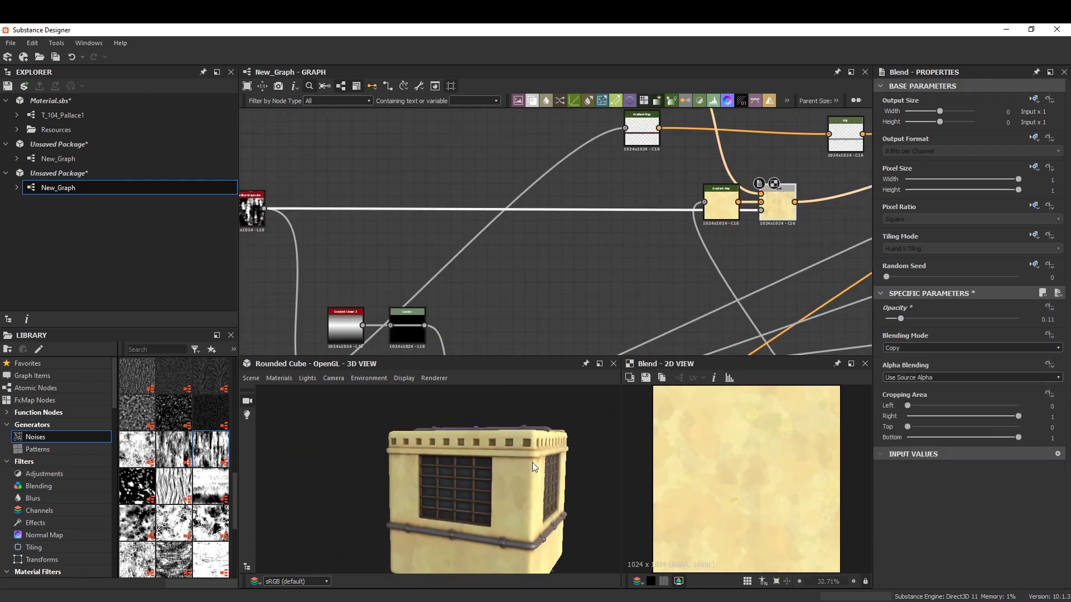
pyautogui.keyDown('alt'); pyautogui.moveTo(532, 463); pyautogui.dragTo(460, 426); pyautogui.keyUp('alt')
pyautogui.keyDown('alt'); pyautogui.moveTo(447, 470); pyautogui.dragTo(380, 446); pyautogui.keyUp('alt')
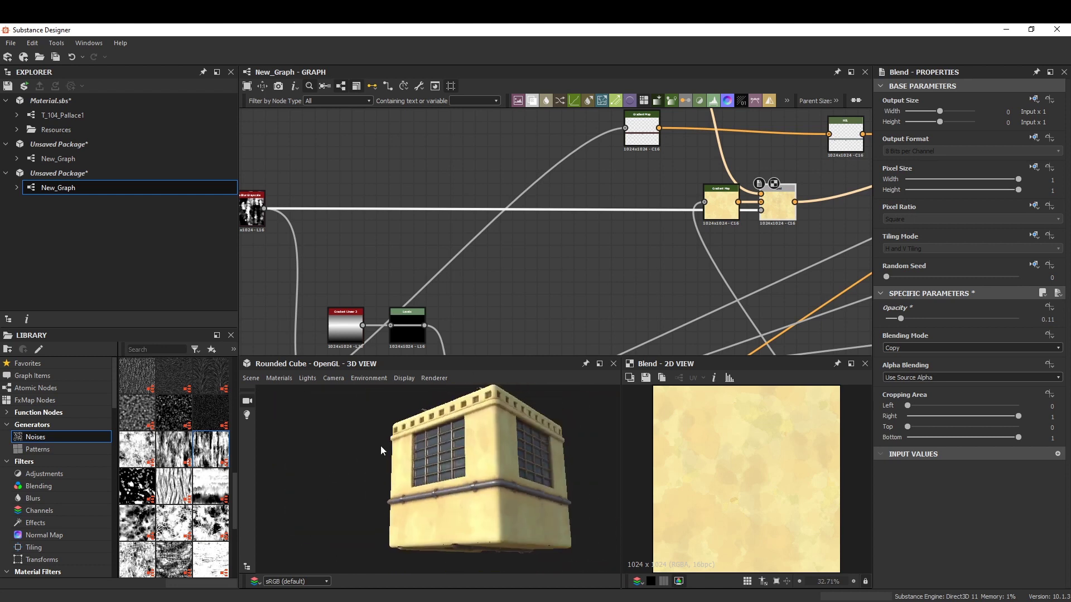
pyautogui.scroll(5, 380, 447)
pyautogui.click(251, 378)
pyautogui.click(285, 239)
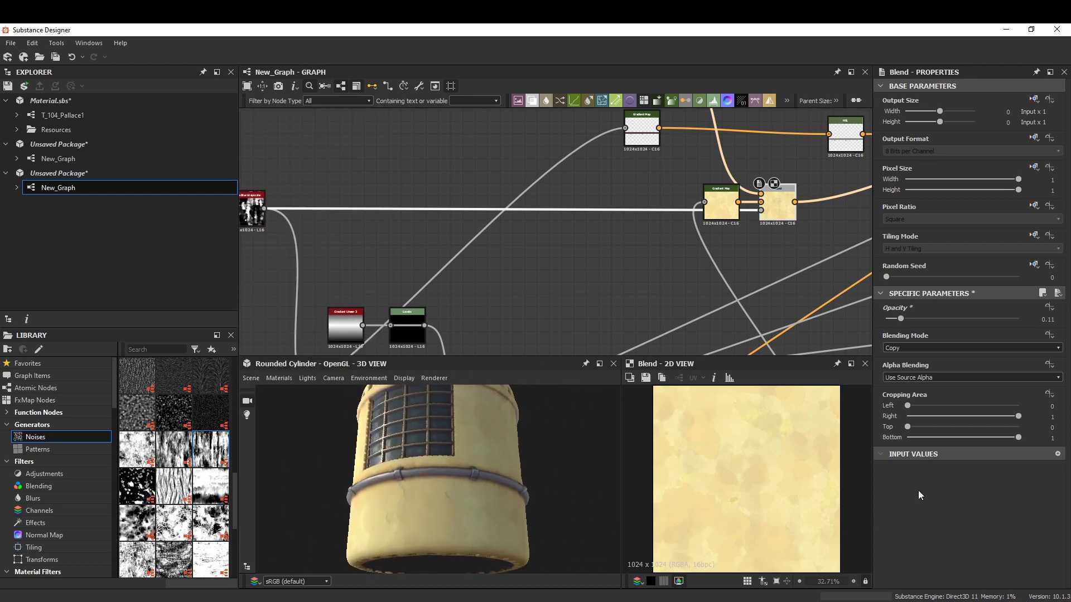
pyautogui.scroll(-3, 447, 212)
# - Add a Gradient Linear node from the pattern library and rotate it
pyautogui.scroll(-3, 612, 248)
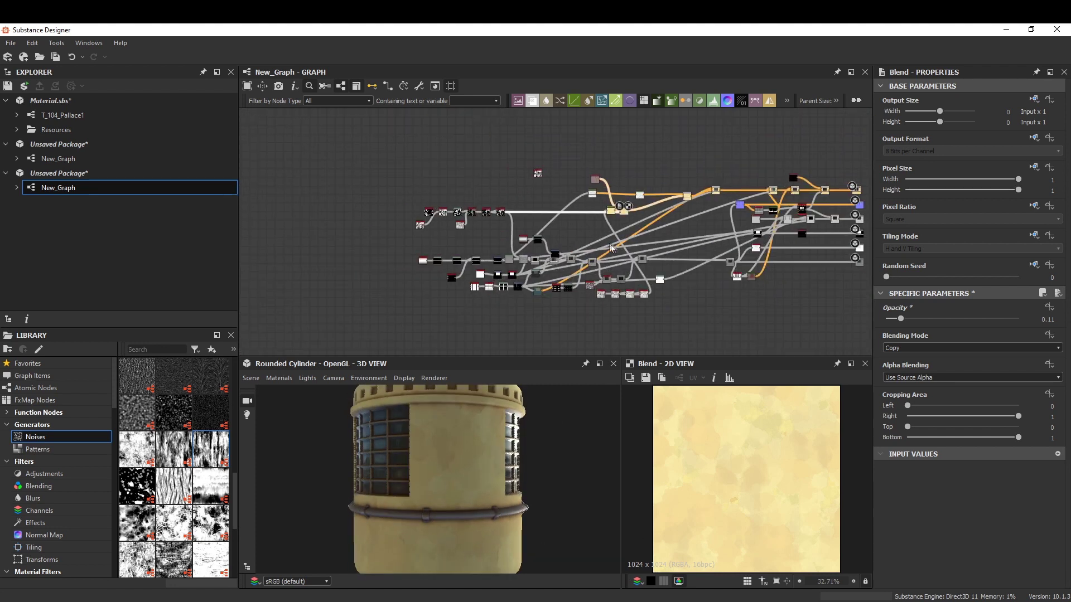
pyautogui.click(37, 449)
pyautogui.press('Up')
pyautogui.press('Up')
pyautogui.press('Down')
pyautogui.press('Down')
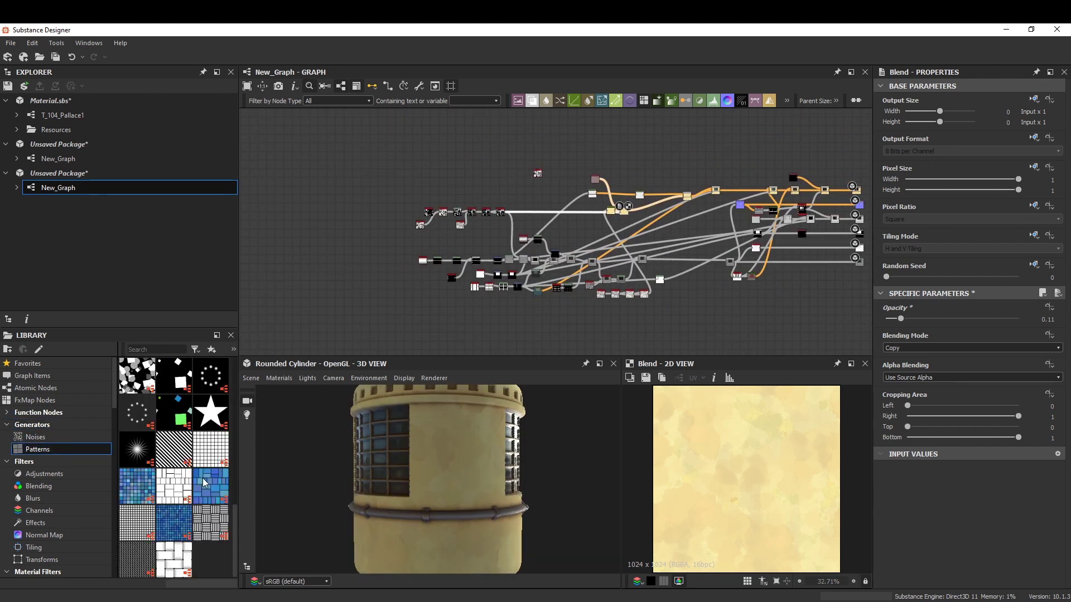
pyautogui.scroll(5, 205, 483)
pyautogui.moveTo(580, 382); pyautogui.dragTo(687, 155)
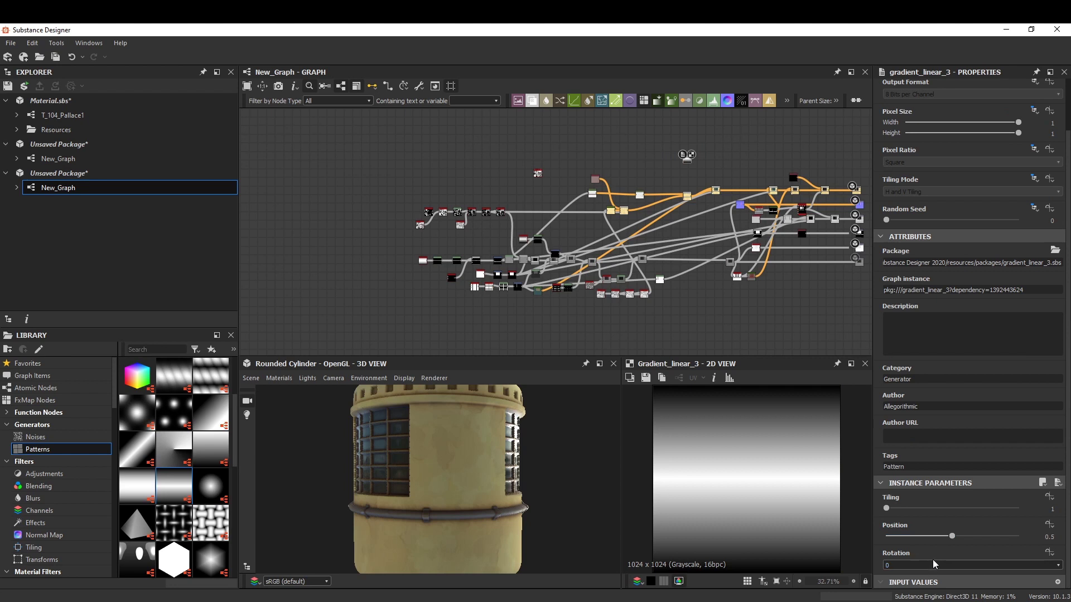
pyautogui.click(910, 582)
pyautogui.scroll(3, 666, 177)
# - Chain Blur, a horizontal-bar Shape, Directional Warp and Transformation 2D nodes into a wavy band
pyautogui.click(624, 200)
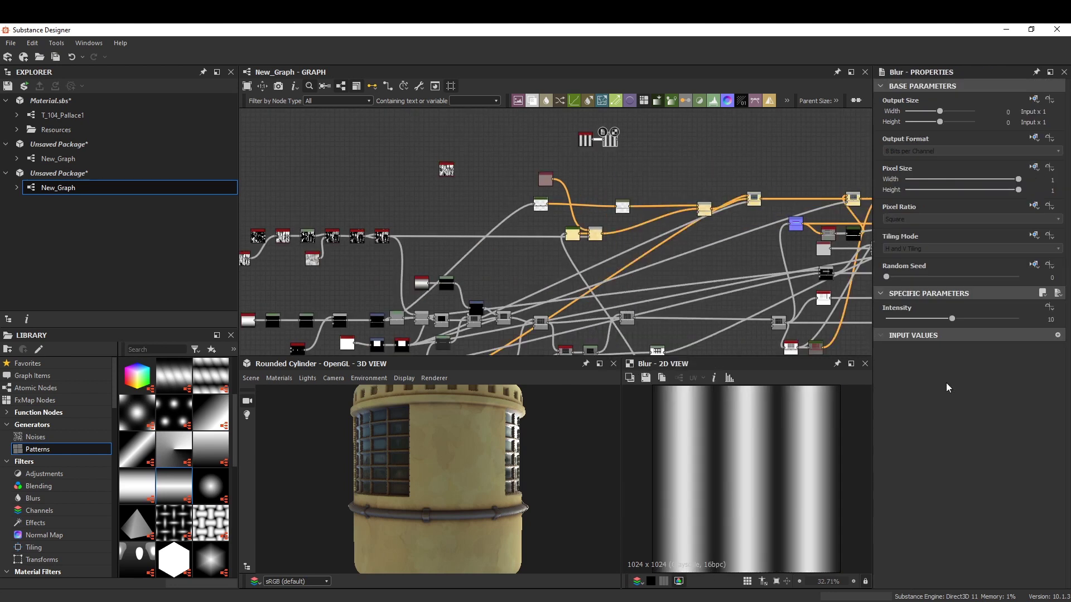
pyautogui.scroll(3, 591, 171)
pyautogui.press('space')
pyautogui.write('shape')
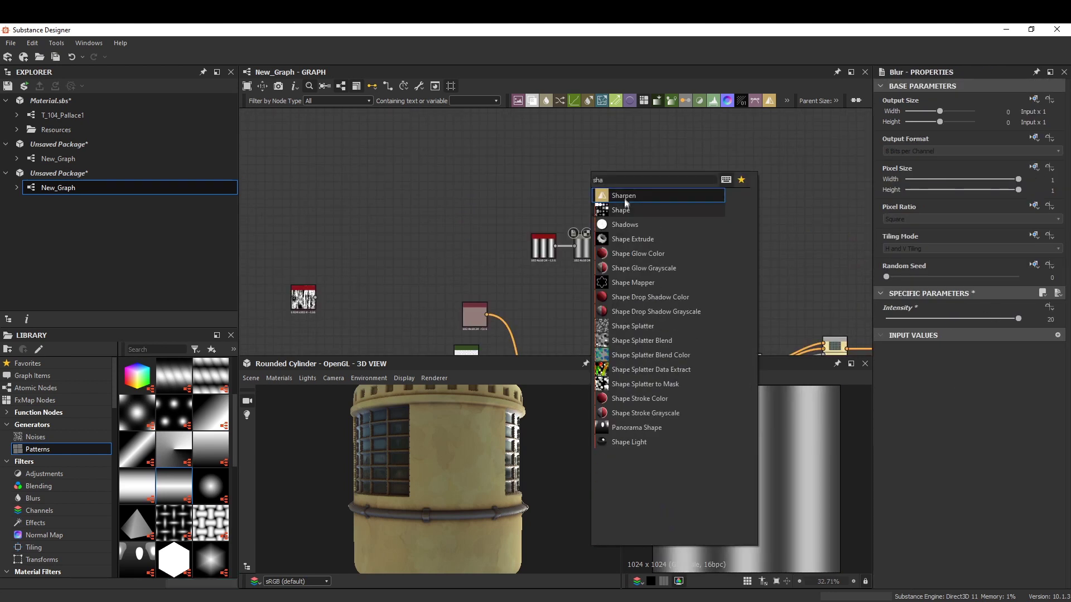
pyautogui.press('Return')
pyautogui.scroll(-5, 948, 502)
pyautogui.moveTo(595, 173); pyautogui.dragTo(603, 214)
pyautogui.moveTo(616, 212); pyautogui.dragTo(600, 228)
pyautogui.click(604, 251)
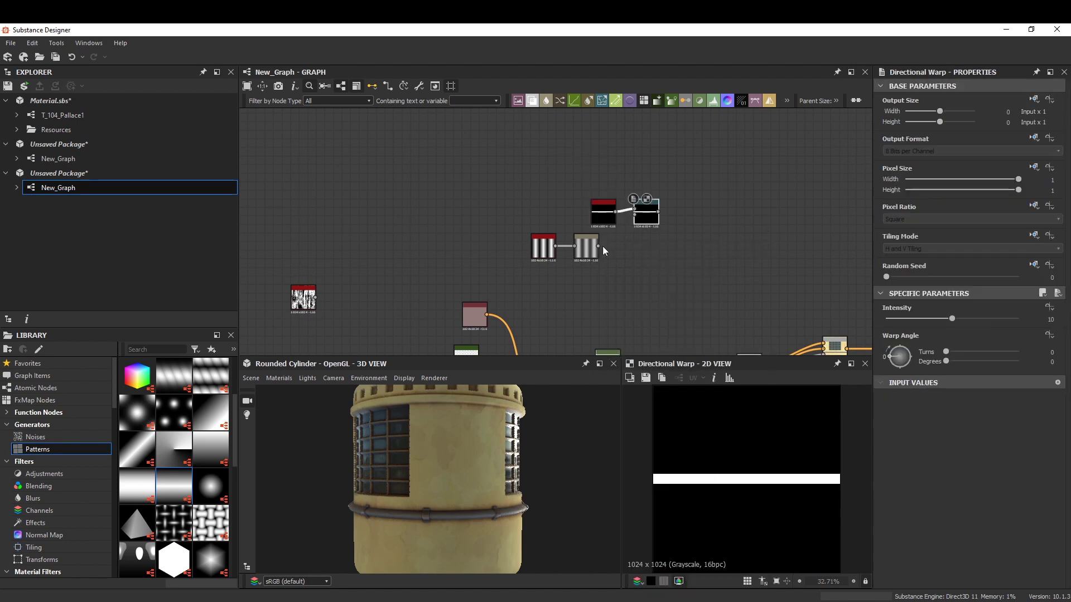
pyautogui.moveTo(658, 212); pyautogui.dragTo(658, 226)
# - Blend a white Uniform Color through the band and shift it slightly downward
pyautogui.click(677, 232)
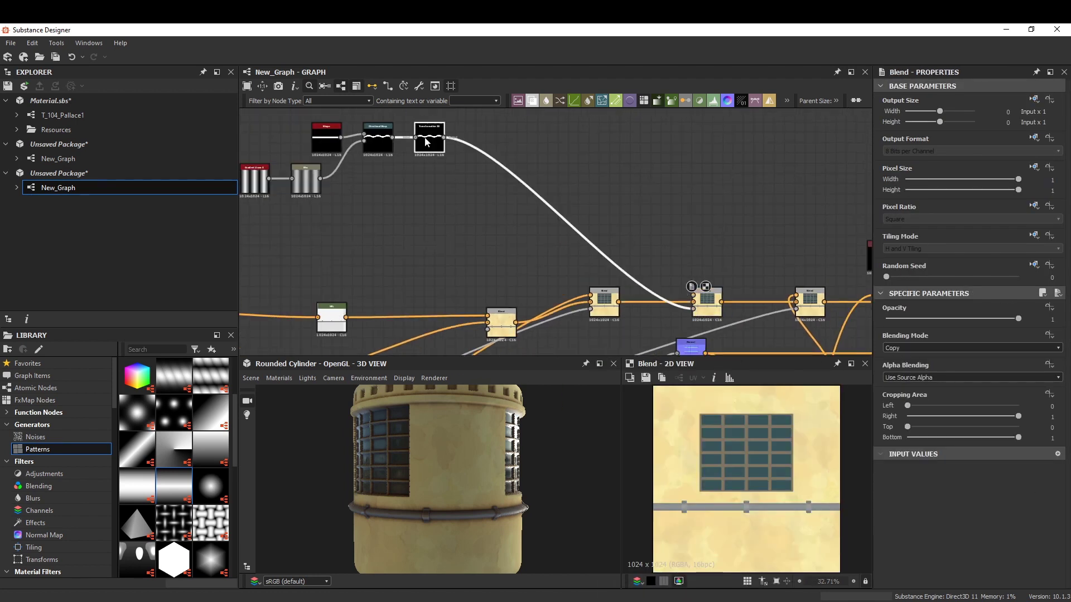
pyautogui.click(426, 142)
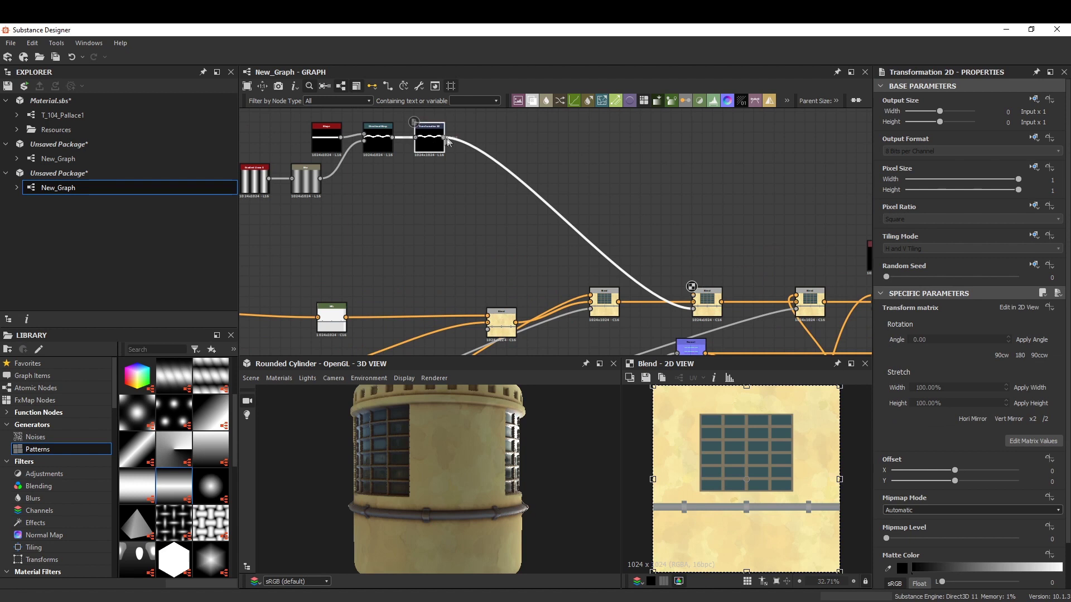
pyautogui.press('space')
pyautogui.click(625, 227)
pyautogui.click(901, 351)
pyautogui.click(755, 307)
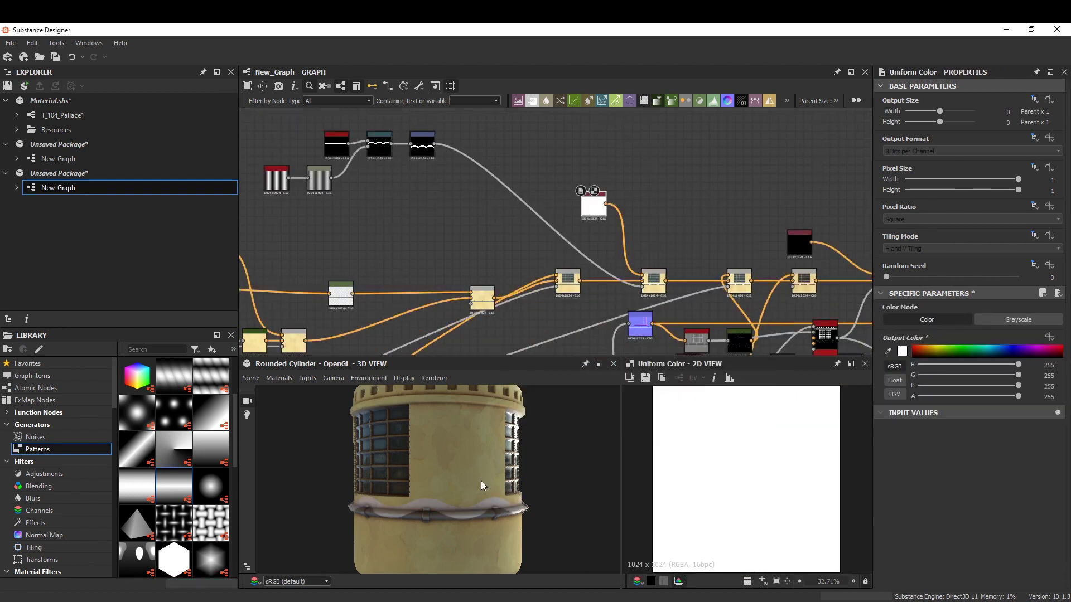
pyautogui.moveTo(916, 493); pyautogui.dragTo(914, 493)
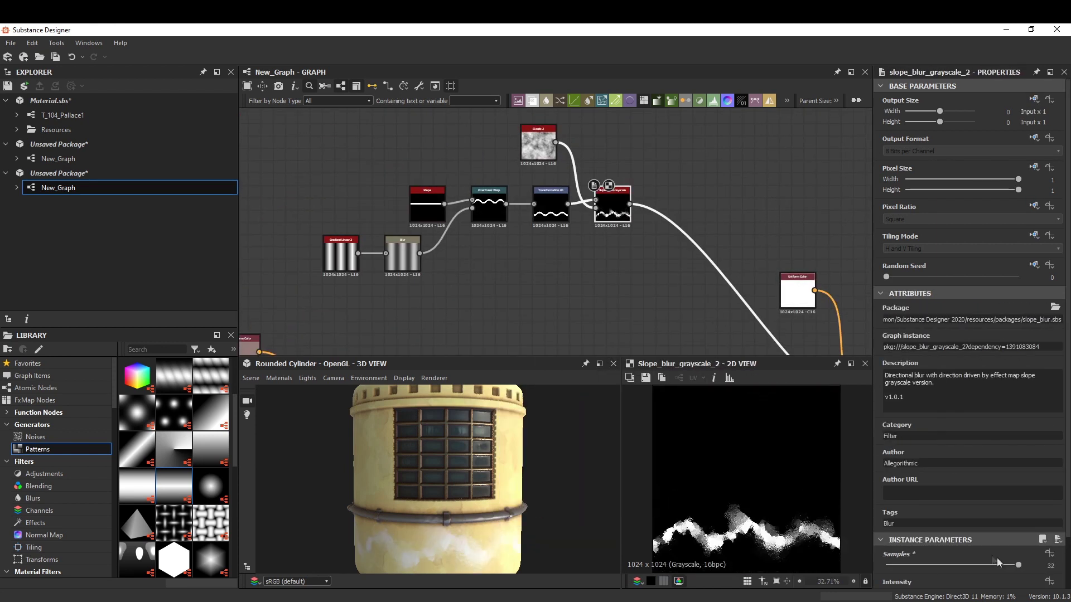
# - Lower Slope Blur intensity to about 5 and push the grunge mask to high contrast
pyautogui.scroll(5, 449, 471)
pyautogui.moveTo(969, 536); pyautogui.dragTo(927, 536)
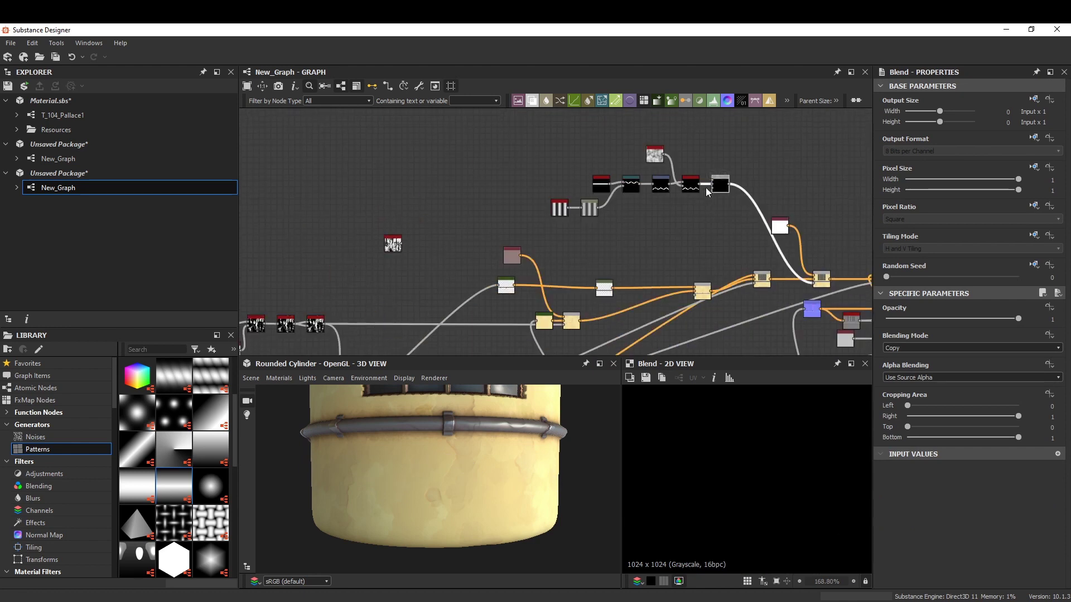
pyautogui.scroll(-2, 889, 347)
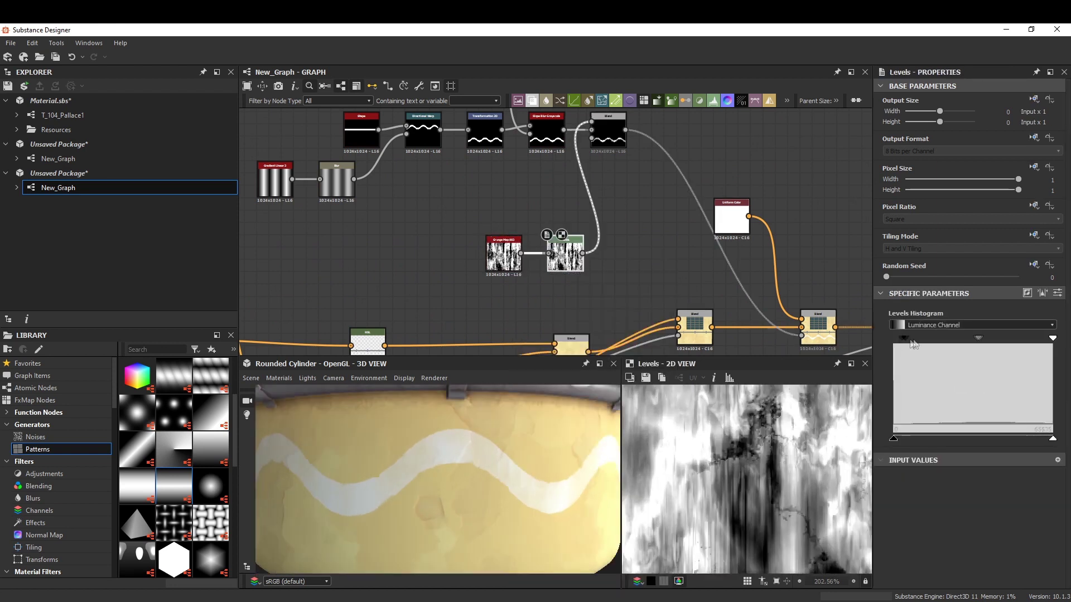
pyautogui.moveTo(893, 338); pyautogui.dragTo(943, 337)
pyautogui.moveTo(1053, 338); pyautogui.dragTo(1008, 338)
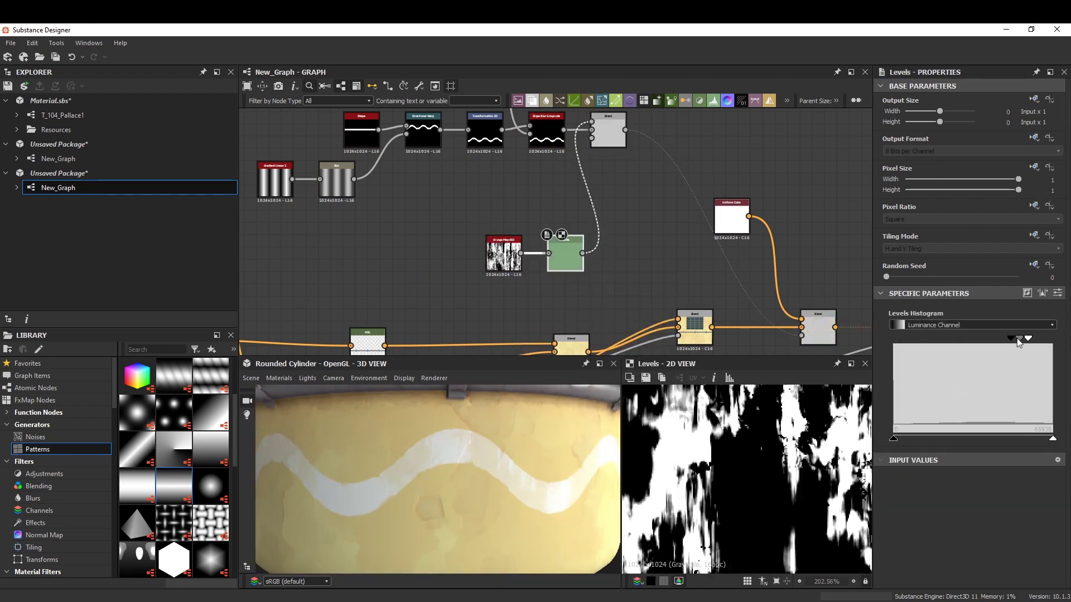
# - Preview the grunge-eroded band and fade its Blend to 0.68 opacity
pyautogui.doubleClick(607, 131)
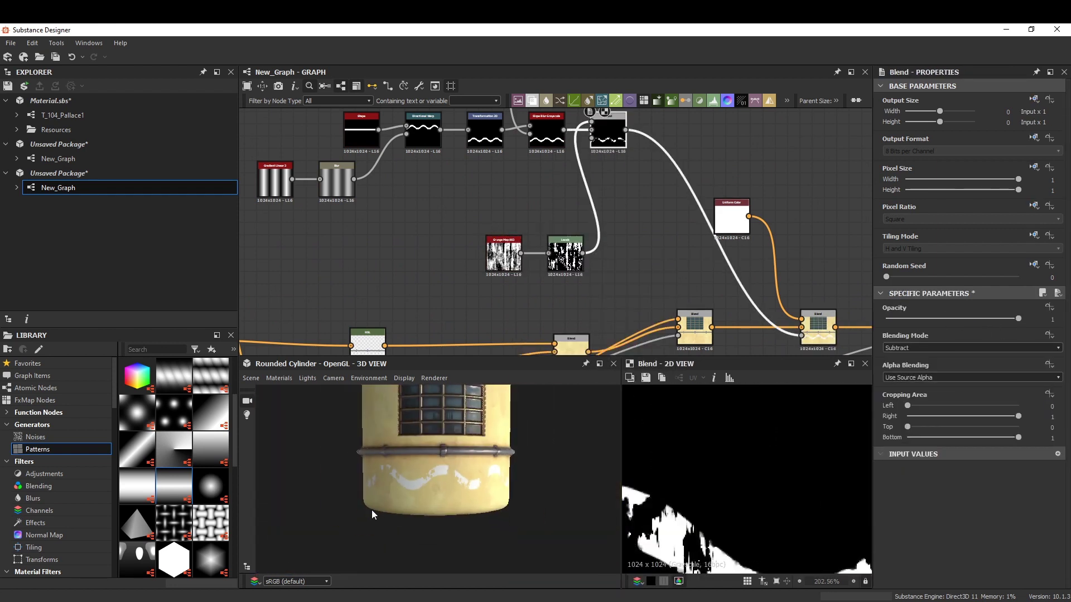
pyautogui.doubleClick(828, 326)
pyautogui.moveTo(1018, 319); pyautogui.dragTo(961, 317)
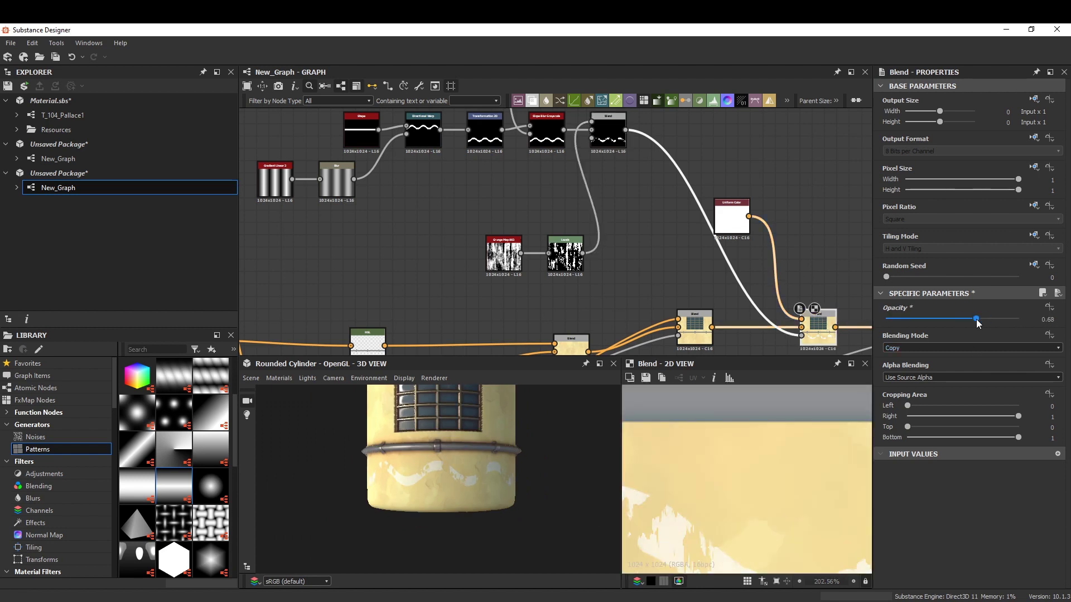
pyautogui.scroll(-5, 503, 506)
pyautogui.scroll(-2, 581, 218)
# - Raise the mg_dirt Dirt Level to 0.58
pyautogui.moveTo(722, 213); pyautogui.dragTo(580, 218, button='middle')
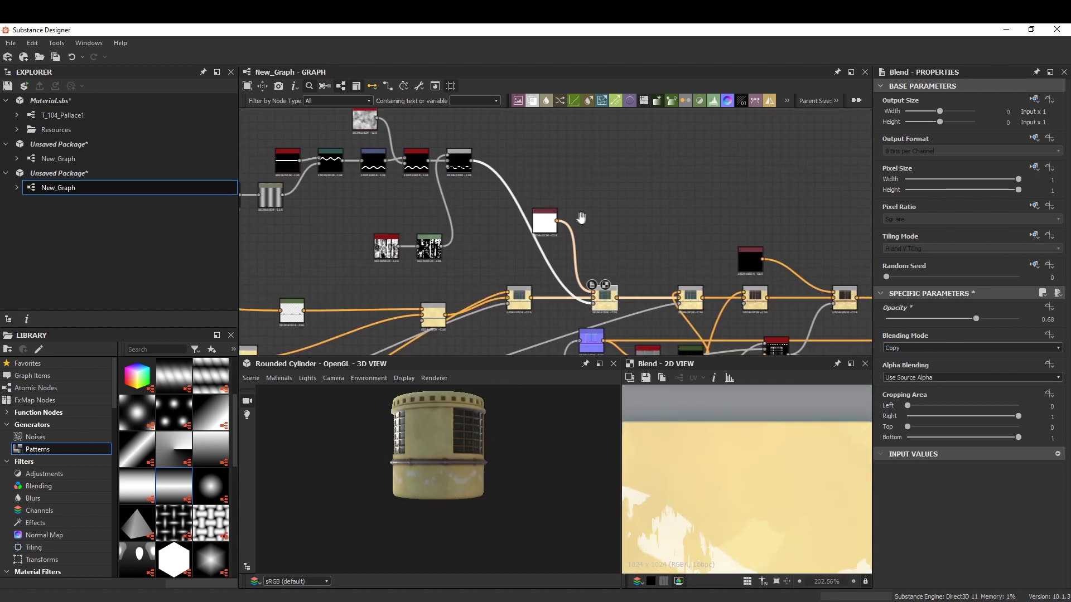
pyautogui.scroll(-3, 658, 257)
pyautogui.scroll(2, 630, 223)
pyautogui.moveTo(628, 198); pyautogui.dragTo(607, 312)
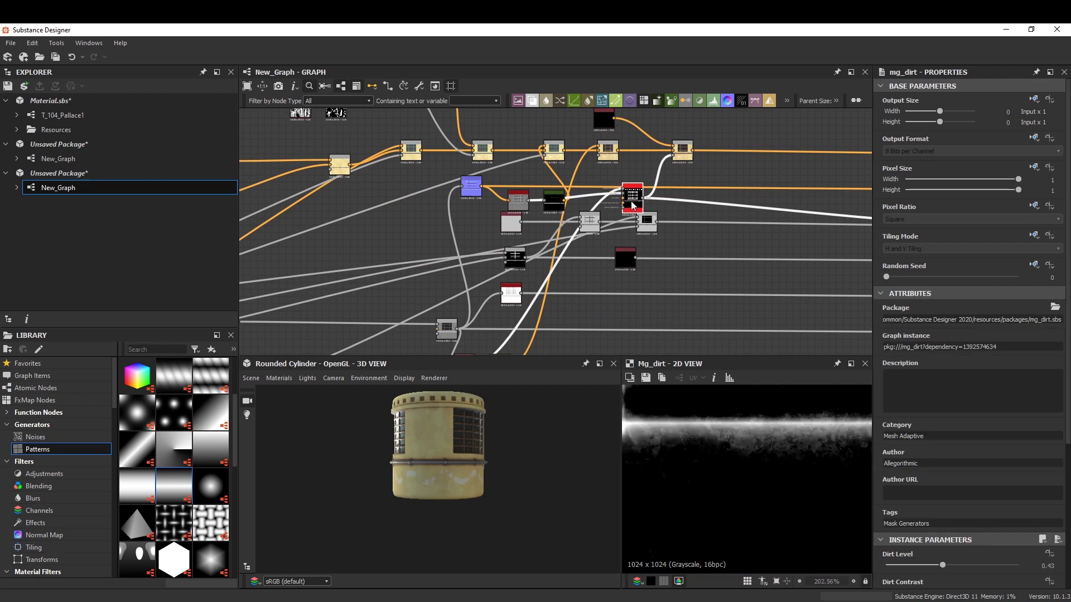
pyautogui.moveTo(942, 565); pyautogui.dragTo(962, 565)
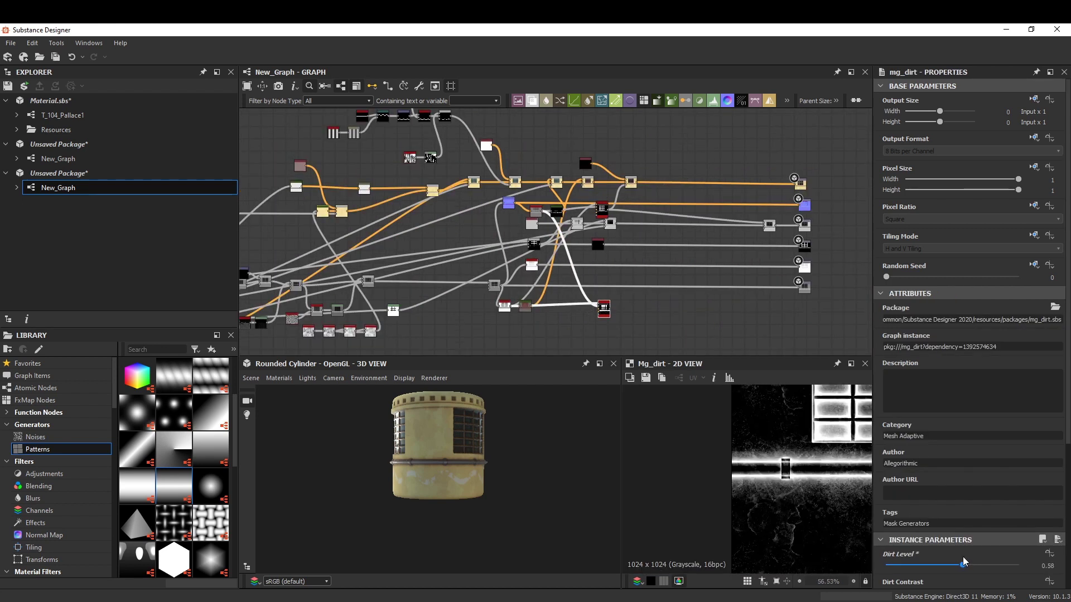
pyautogui.scroll(1, 611, 262)
pyautogui.scroll(1, 605, 313)
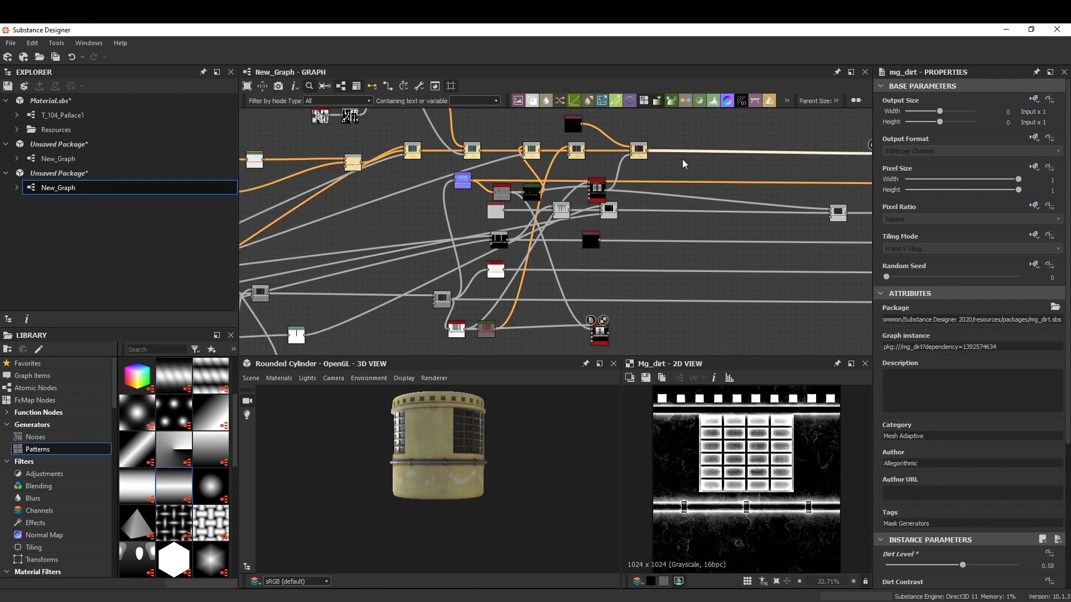
# - Add a Blend node and a Clouds 2 noise for the glass tint
pyautogui.press('space')
pyautogui.write('blend')
pyautogui.press('Return')
pyautogui.moveTo(608, 343); pyautogui.dragTo(630, 254, button='middle')
pyautogui.press('space')
pyautogui.write('cl')
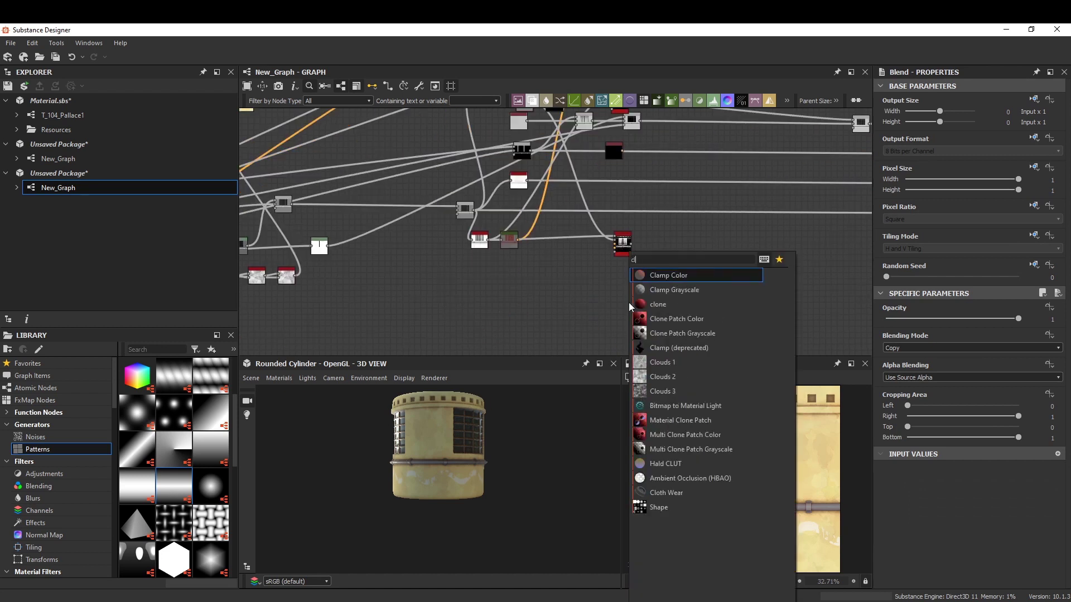
pyautogui.click(664, 376)
# - Add a Transformation 2D on the clouds and a Blend combining both cloud versions
pyautogui.press('space')
pyautogui.press('Return')
pyautogui.scroll(2, 634, 284)
pyautogui.press('space')
pyautogui.write('bl')
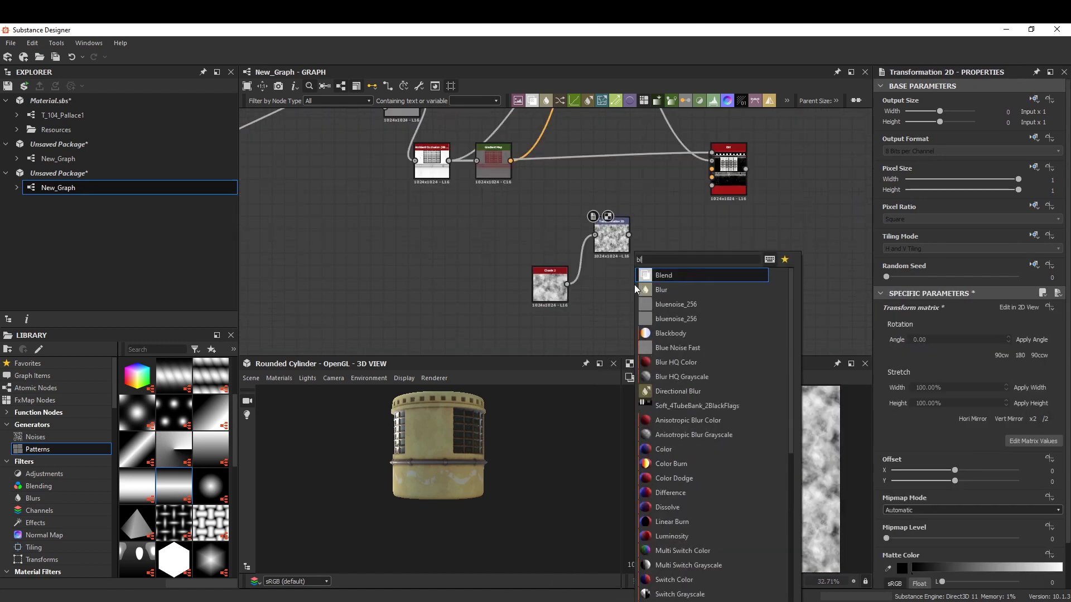
pyautogui.press('Return')
pyautogui.moveTo(634, 285); pyautogui.dragTo(722, 290)
pyautogui.scroll(-3, 899, 349)
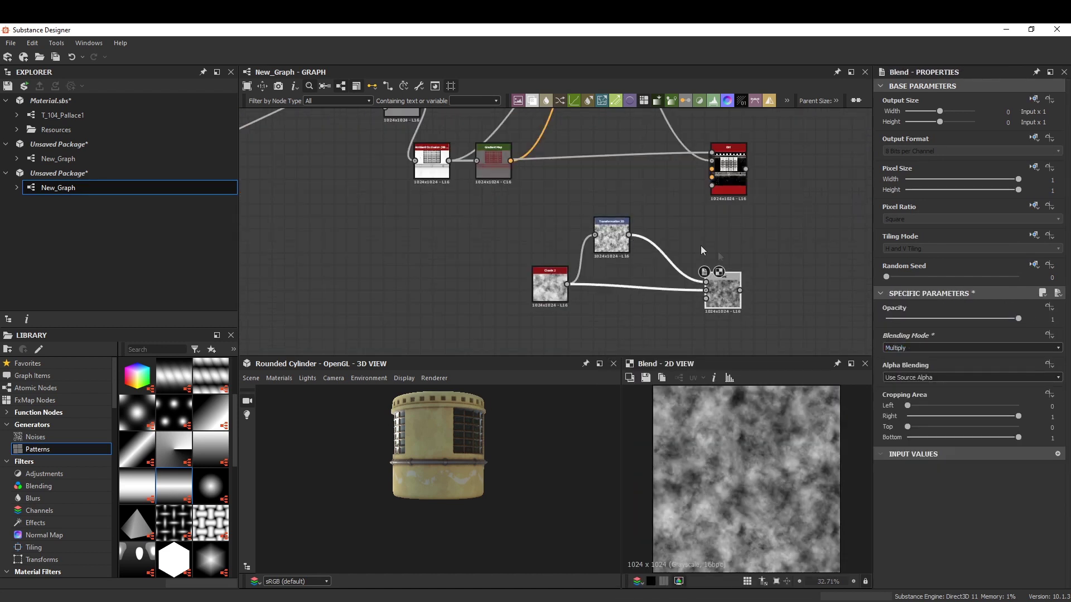
# - Chain a Blur HQ Grayscale and a Slope Blur Grayscale after the noise blend
pyautogui.press('space')
pyautogui.write('blur')
pyautogui.press('Return')
pyautogui.press('space')
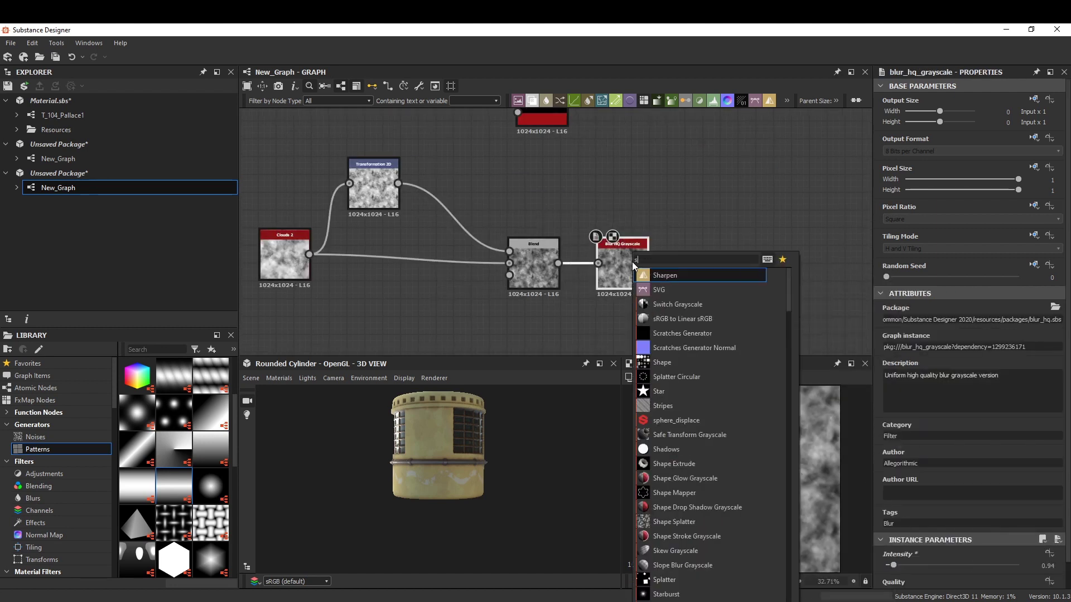
pyautogui.write('slope')
pyautogui.press('Return')
pyautogui.scroll(-1, 958, 543)
pyautogui.moveTo(968, 536); pyautogui.dragTo(899, 537)
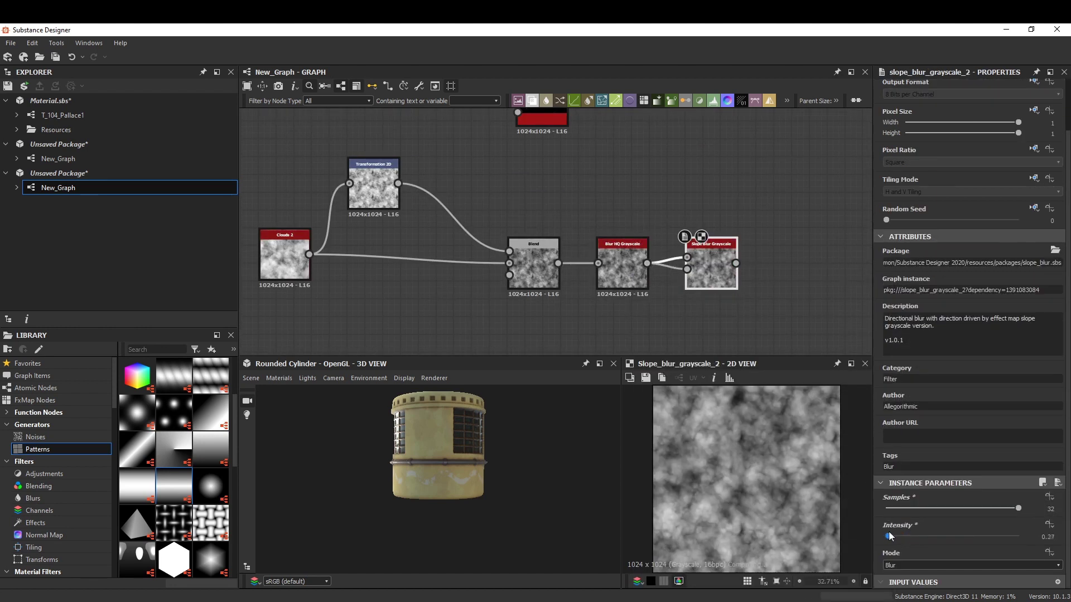
# - Insert a Transformation 2D after the slope blur
pyautogui.press('space')
pyautogui.write('transform')
pyautogui.press('Return')
pyautogui.moveTo(789, 258); pyautogui.dragTo(666, 273, button='middle')
pyautogui.scroll(-3, 666, 274)
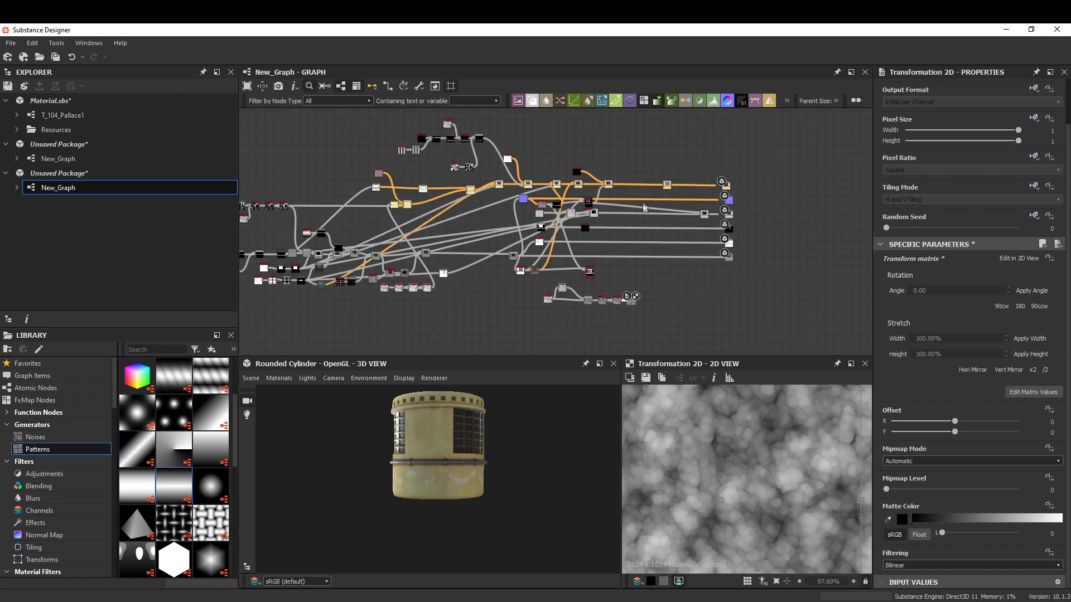
pyautogui.scroll(2, 641, 276)
# - Add a Gradient Map after the transform and edit its gradient to green
pyautogui.press('space')
pyautogui.write('gradient')
pyautogui.press('Return')
pyautogui.doubleClick(633, 281)
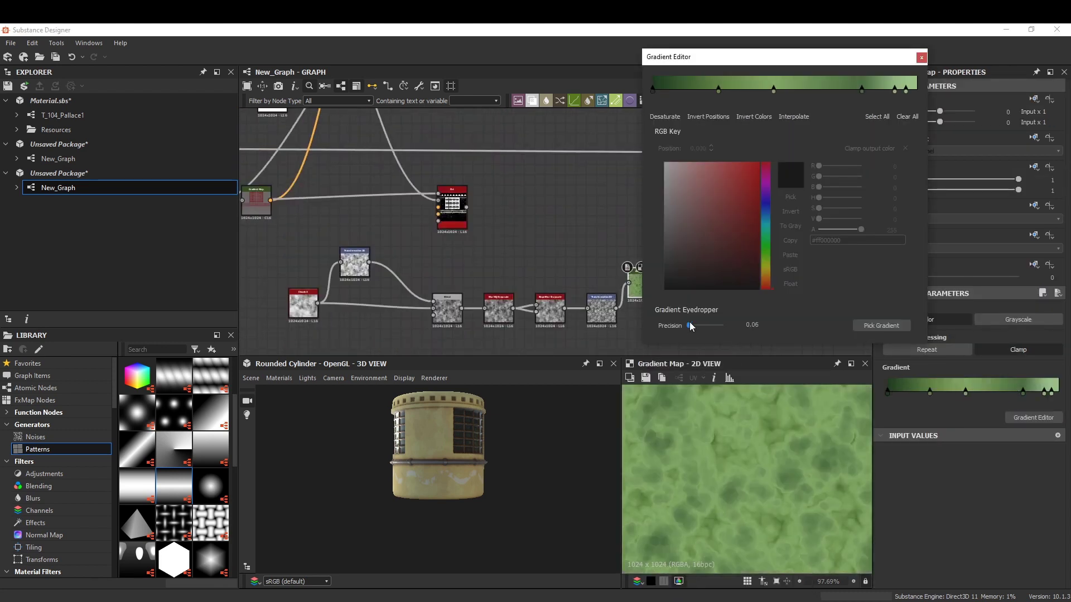
pyautogui.moveTo(861, 90); pyautogui.dragTo(870, 89)
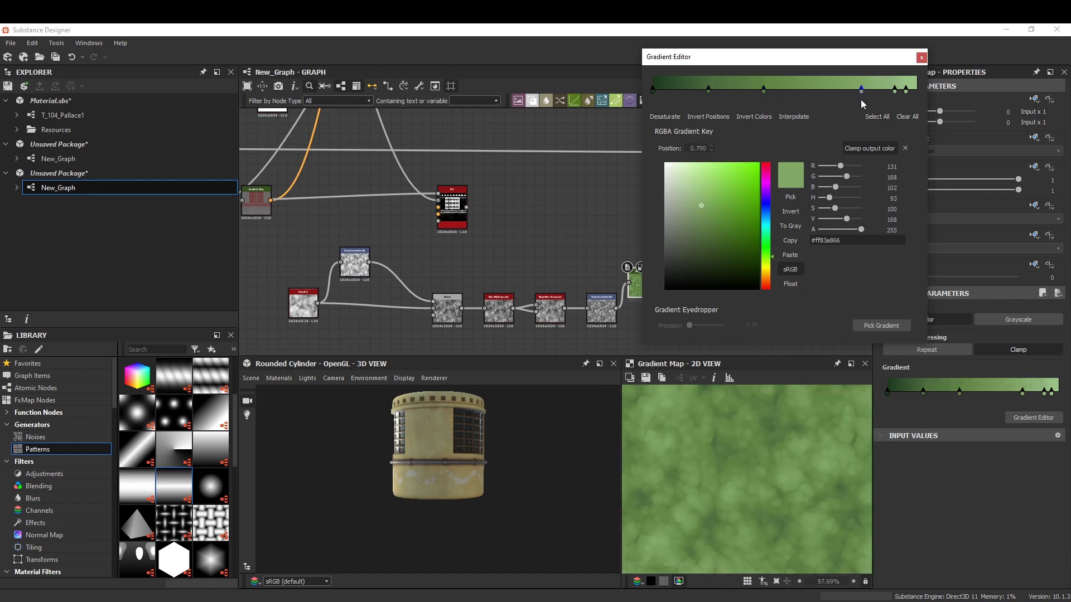
pyautogui.click(922, 57)
# - Preview the window blend and orbit the model to inspect the green-tinted windows
pyautogui.scroll(-3, 607, 206)
pyautogui.doubleClick(504, 313)
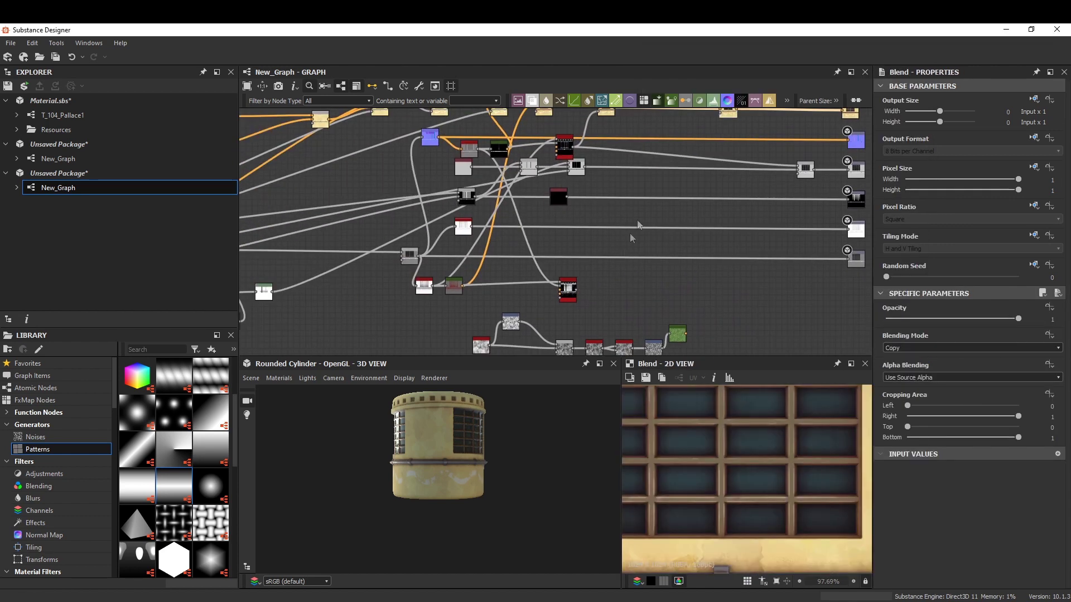
pyautogui.scroll(-3, 638, 225)
pyautogui.scroll(5, 555, 135)
pyautogui.scroll(3, 509, 461)
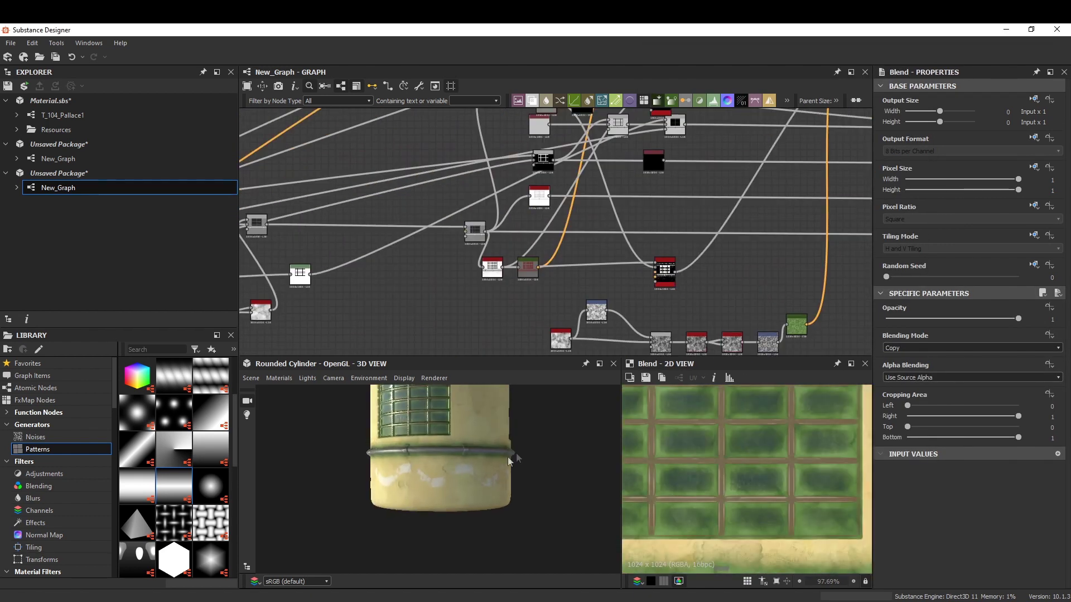
pyautogui.scroll(2, 509, 460)
pyautogui.moveTo(513, 444)
pyautogui.mouseDown()
pyautogui.moveTo(423, 424)
pyautogui.moveTo(502, 446)
pyautogui.mouseUp()
pyautogui.scroll(-3, 619, 259)
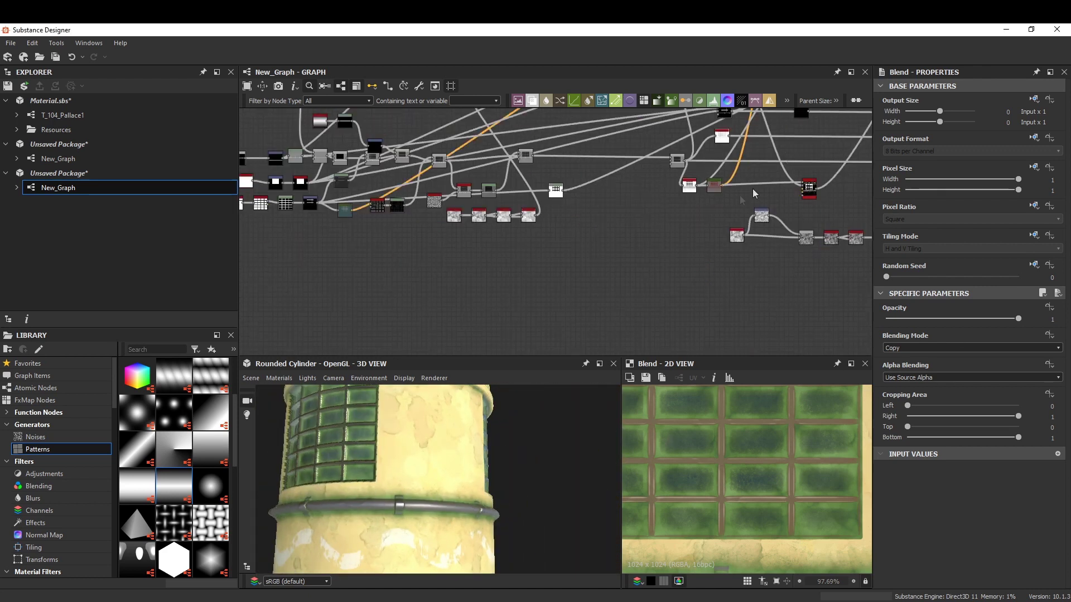
pyautogui.scroll(4, 538, 207)
# - Insert a Non Uniform Blur after mg_dirt with Anisotropy and Asymmetry at 1
pyautogui.click(582, 167)
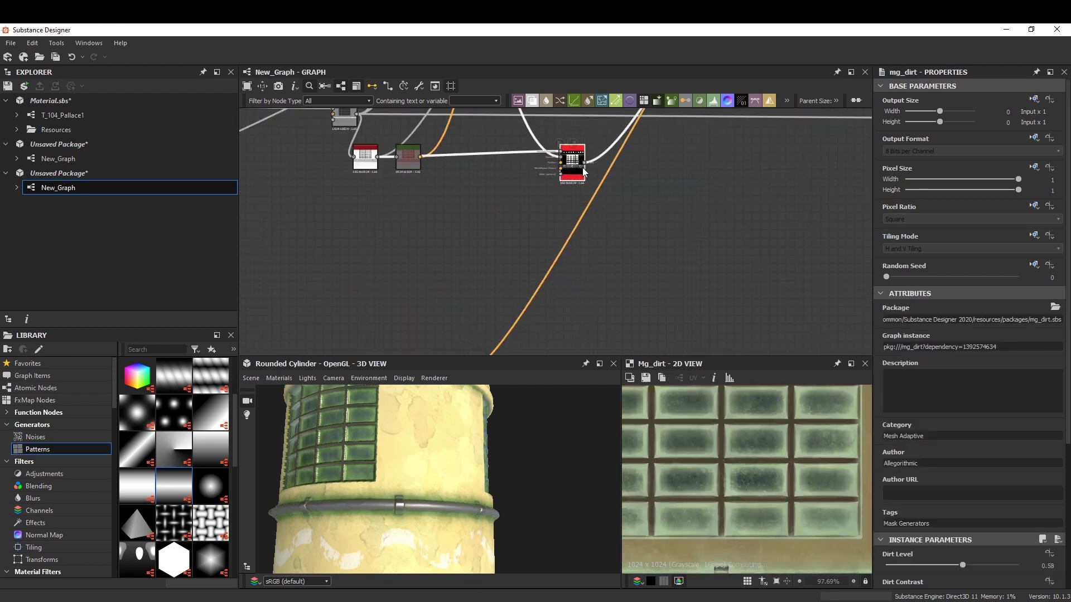
pyautogui.press('space')
pyautogui.write('non')
pyautogui.click(655, 205)
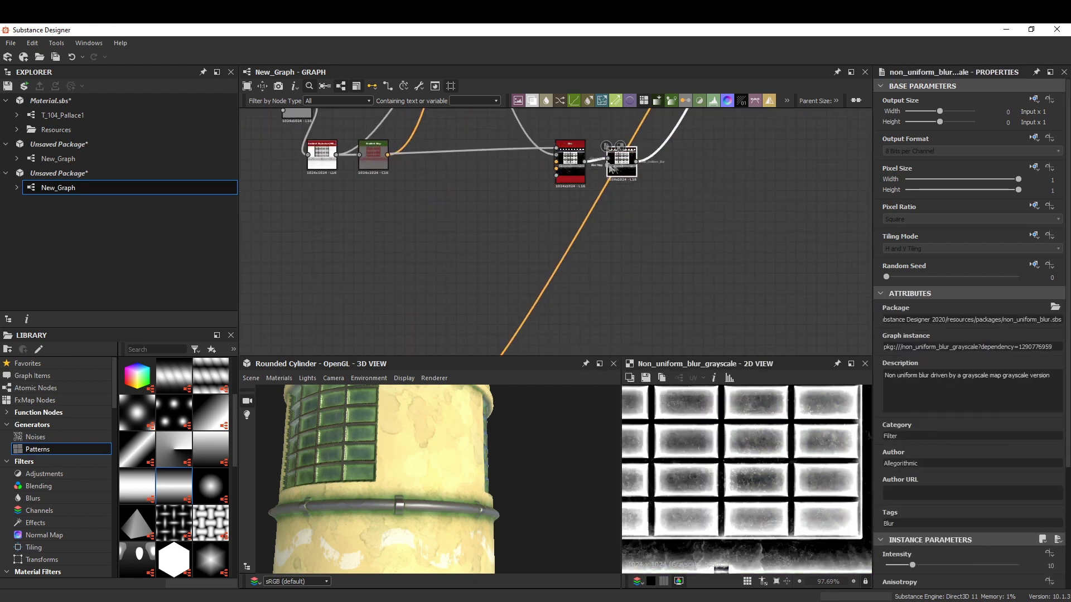
pyautogui.scroll(-3, 914, 552)
pyautogui.moveTo(890, 494); pyautogui.dragTo(1018, 492)
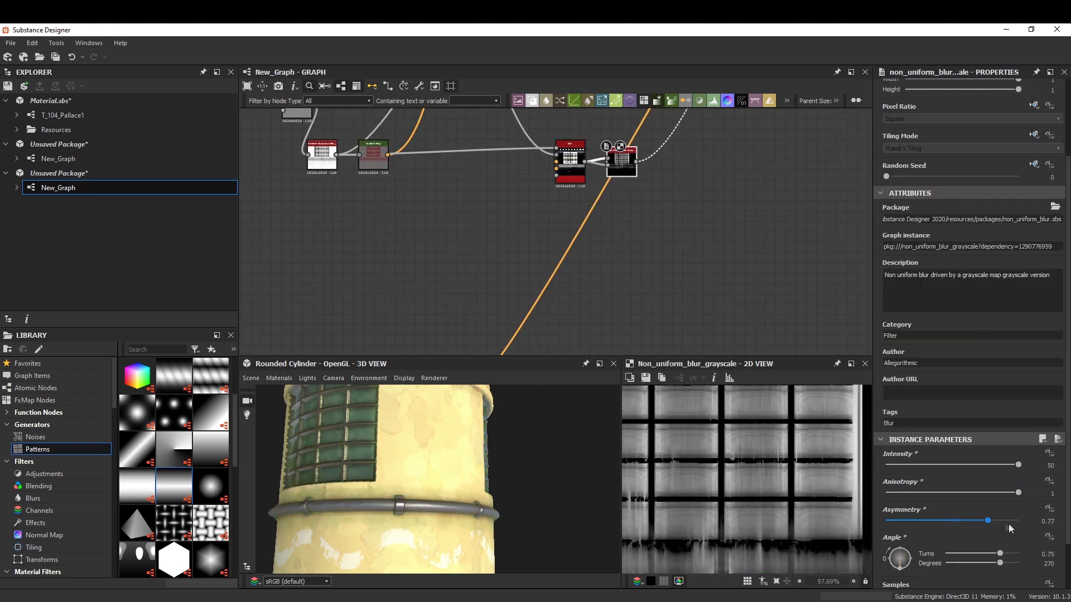
pyautogui.click(1008, 521)
pyautogui.moveTo(511, 454); pyautogui.dragTo(425, 447)
# - Inspect the drips from below and select the Subtract Blend after the blur
pyautogui.scroll(-3, 425, 447)
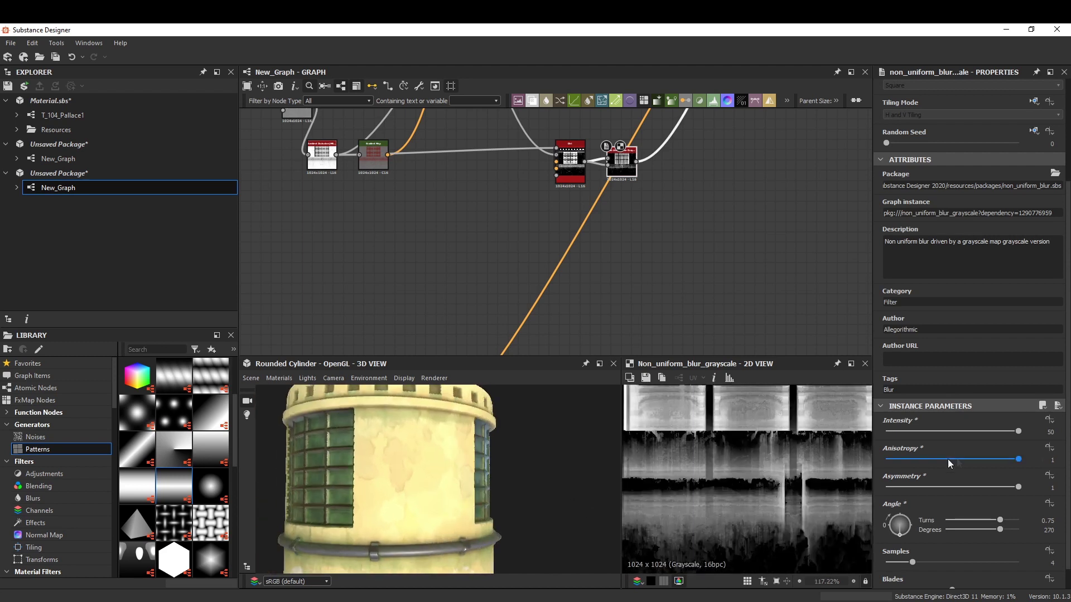
pyautogui.moveTo(347, 474); pyautogui.dragTo(368, 491)
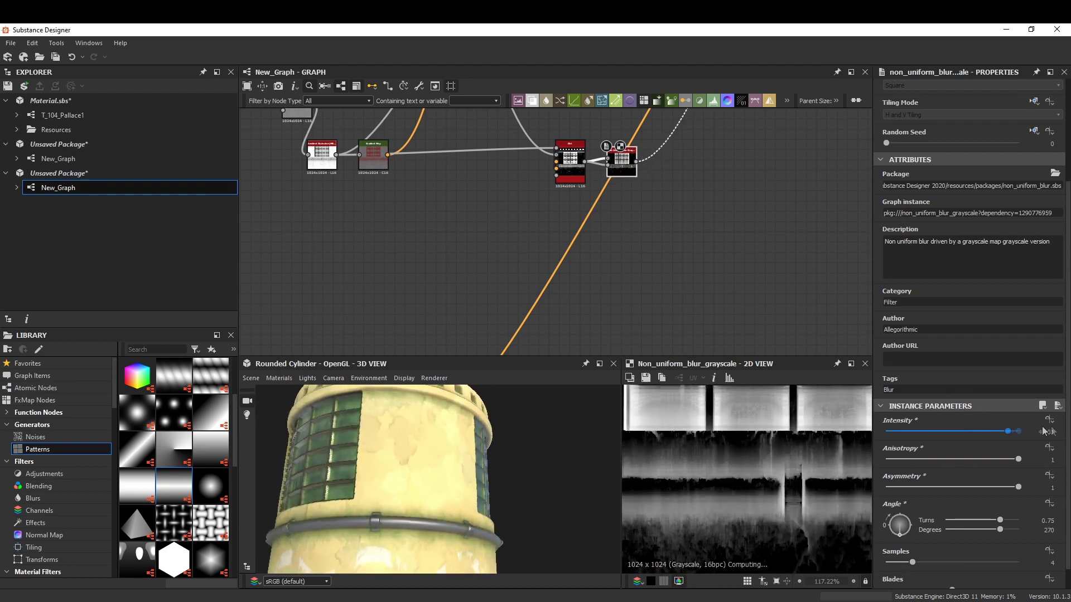
pyautogui.scroll(5, 433, 506)
pyautogui.scroll(-3, 621, 230)
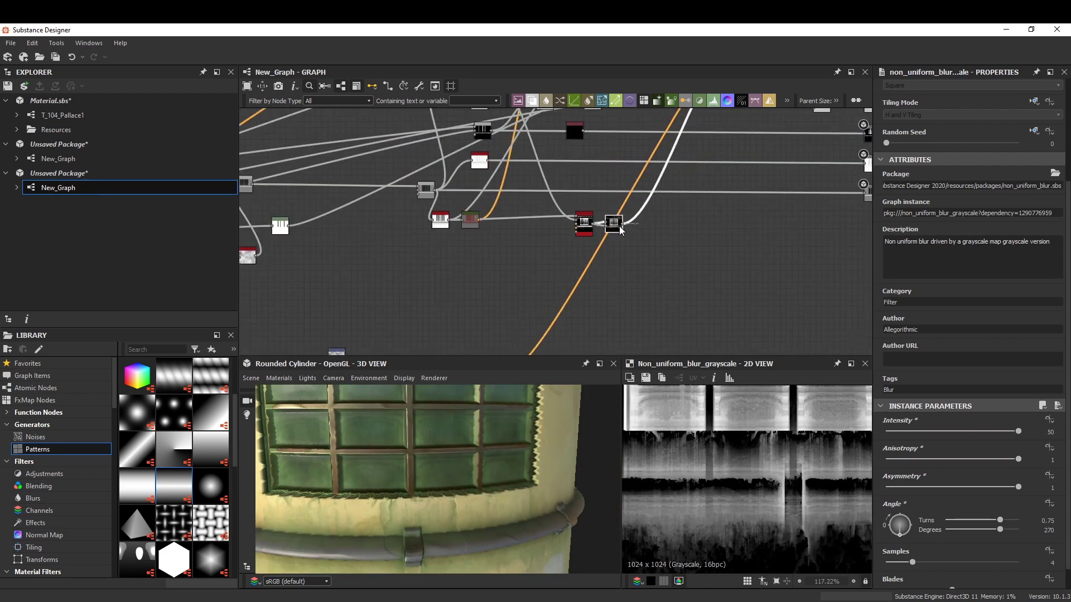
pyautogui.scroll(3, 620, 231)
pyautogui.scroll(2, 617, 232)
pyautogui.click(612, 235)
pyautogui.scroll(2, 609, 233)
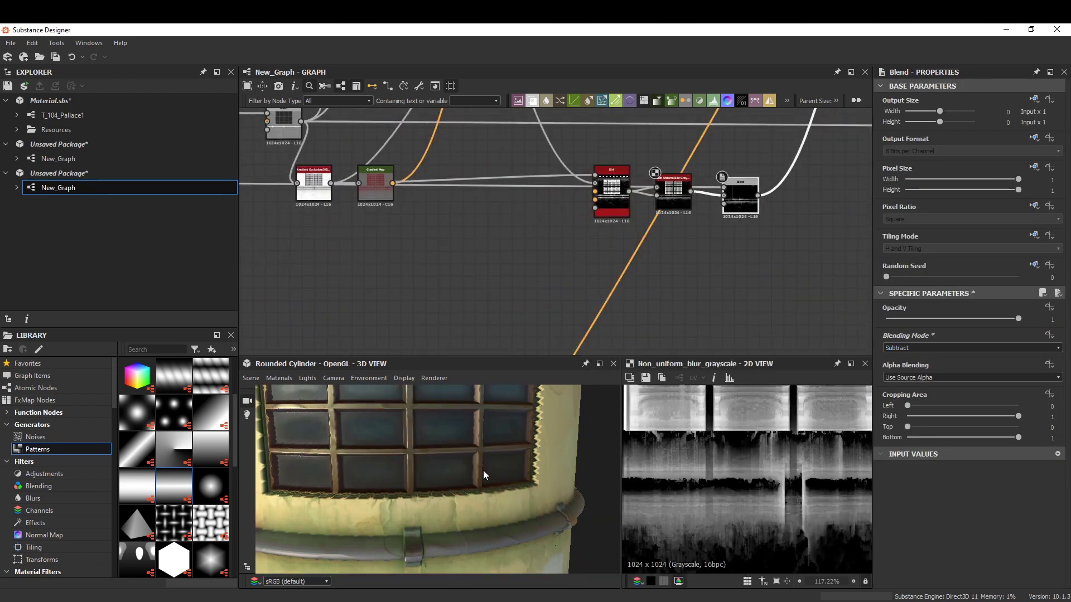
pyautogui.click(251, 378)
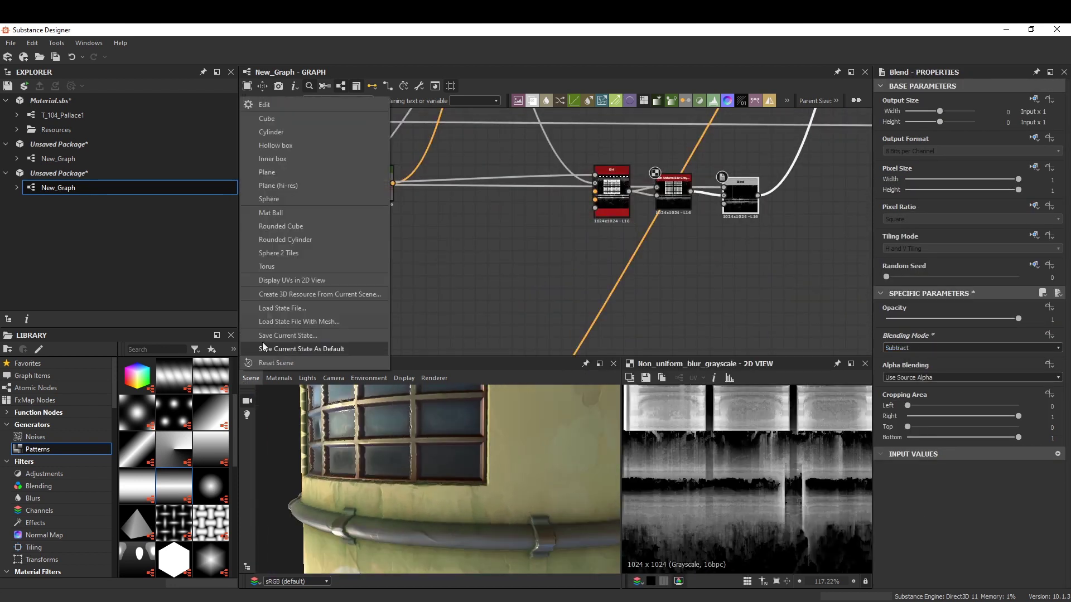
# - Switch the preview mesh to Rounded Cube and select the Non Uniform Blur
pyautogui.click(306, 227)
pyautogui.moveTo(691, 245); pyautogui.dragTo(695, 229, button='middle')
pyautogui.click(675, 179)
pyautogui.scroll(-5, 940, 472)
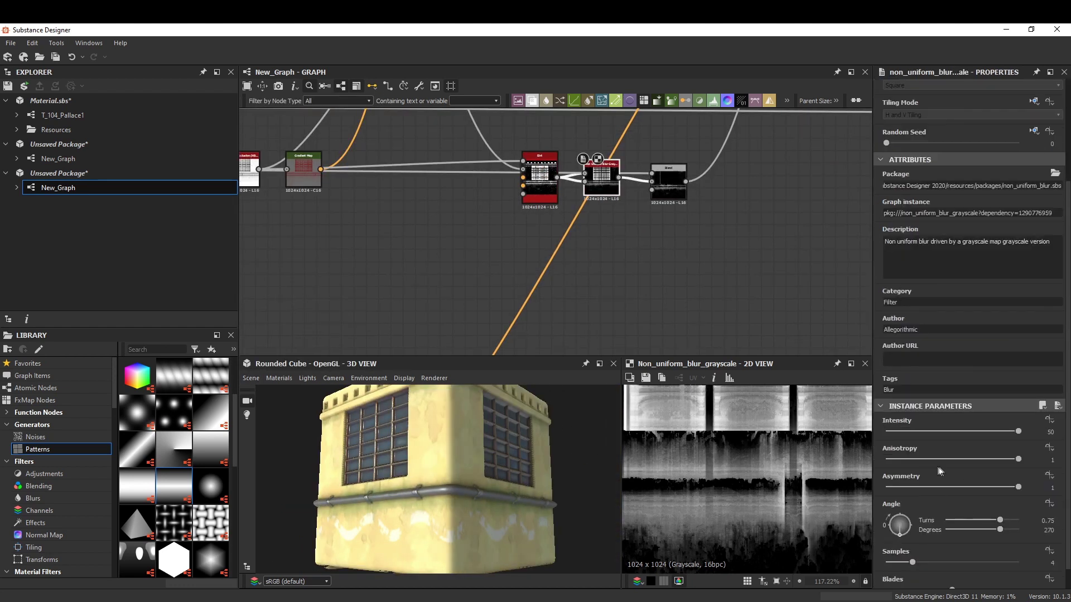
pyautogui.scroll(-1, 940, 471)
# - Lower the drip blur Samples to 3, max its Intensity, and orbit to check
pyautogui.moveTo(912, 537); pyautogui.dragTo(956, 538)
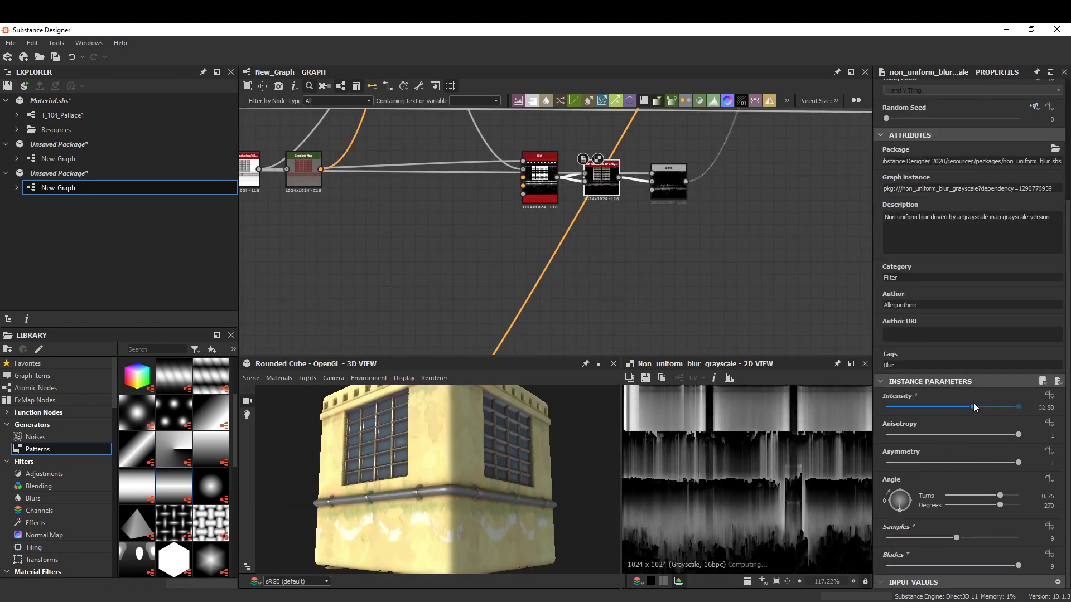
pyautogui.moveTo(975, 408); pyautogui.dragTo(1038, 411)
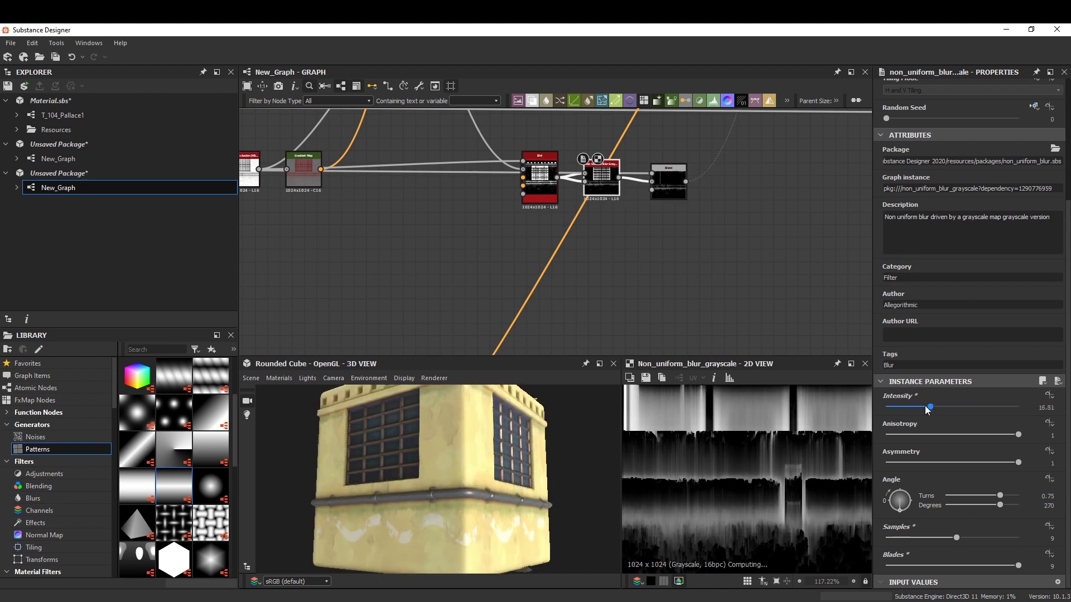
pyautogui.moveTo(948, 409); pyautogui.dragTo(1018, 409)
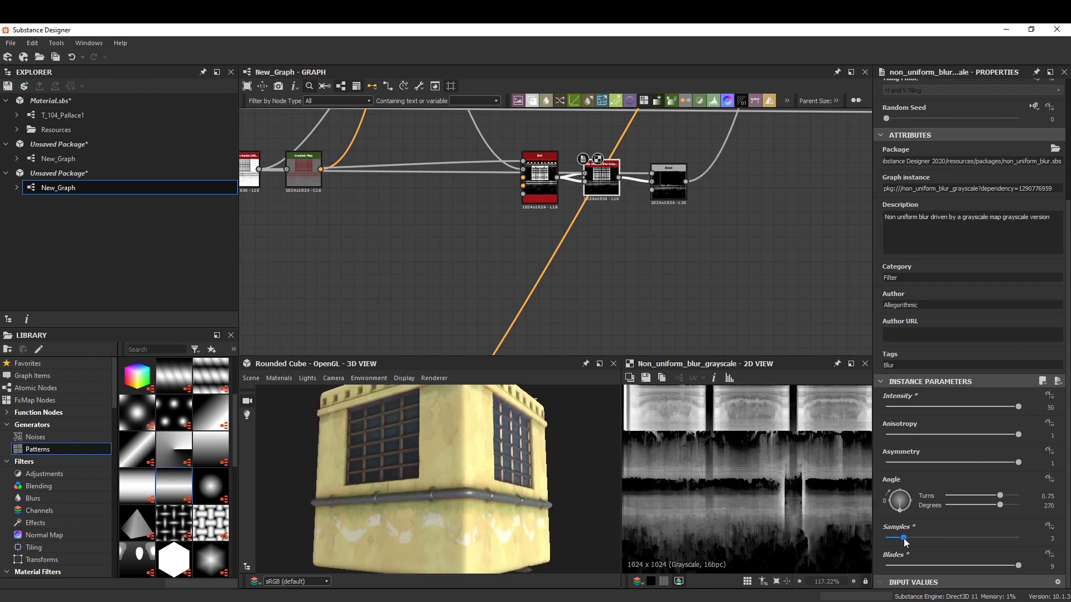
pyautogui.moveTo(539, 542); pyautogui.dragTo(570, 538)
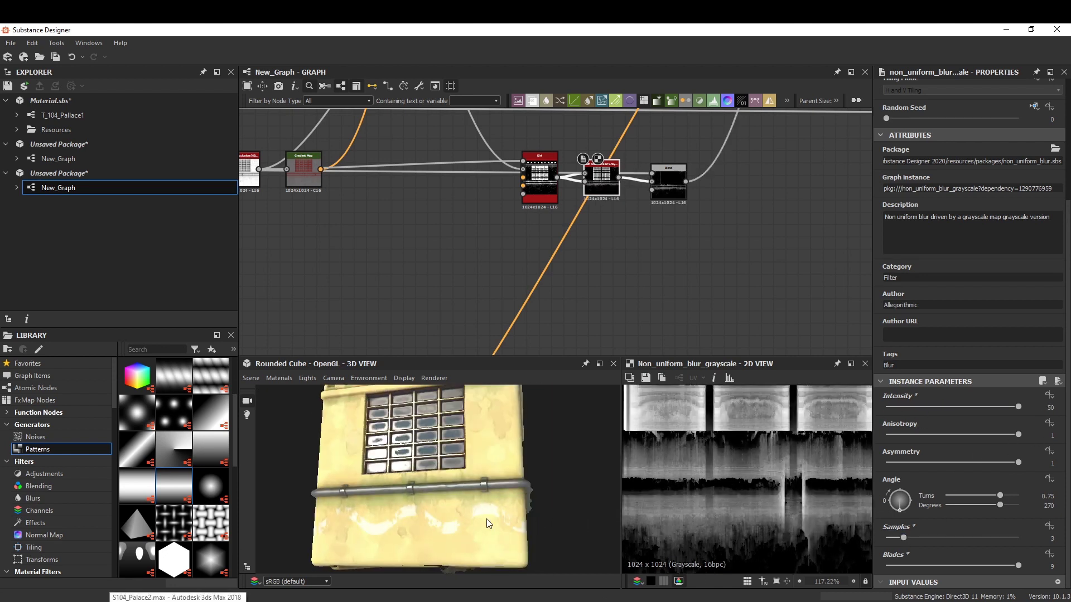
pyautogui.moveTo(487, 523)
pyautogui.mouseDown()
pyautogui.moveTo(421, 459)
pyautogui.moveTo(471, 479)
pyautogui.moveTo(518, 453)
pyautogui.moveTo(452, 515)
pyautogui.mouseUp()
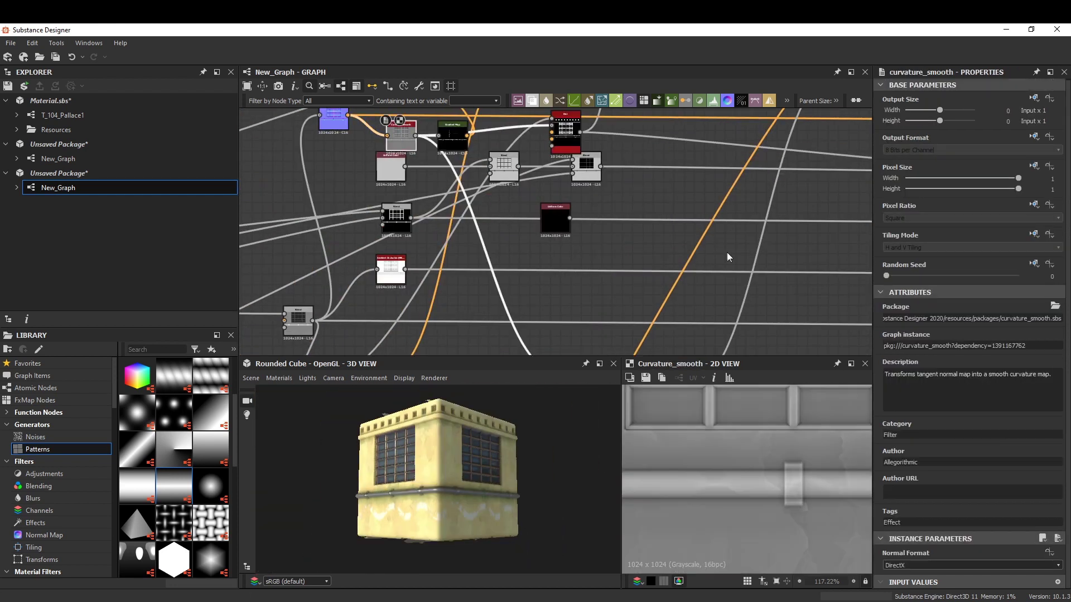
# - Add Levels to the curvature mask and drop the Subtract Blend opacity to about 0.13
pyautogui.moveTo(593, 185); pyautogui.dragTo(422, 260, button='middle')
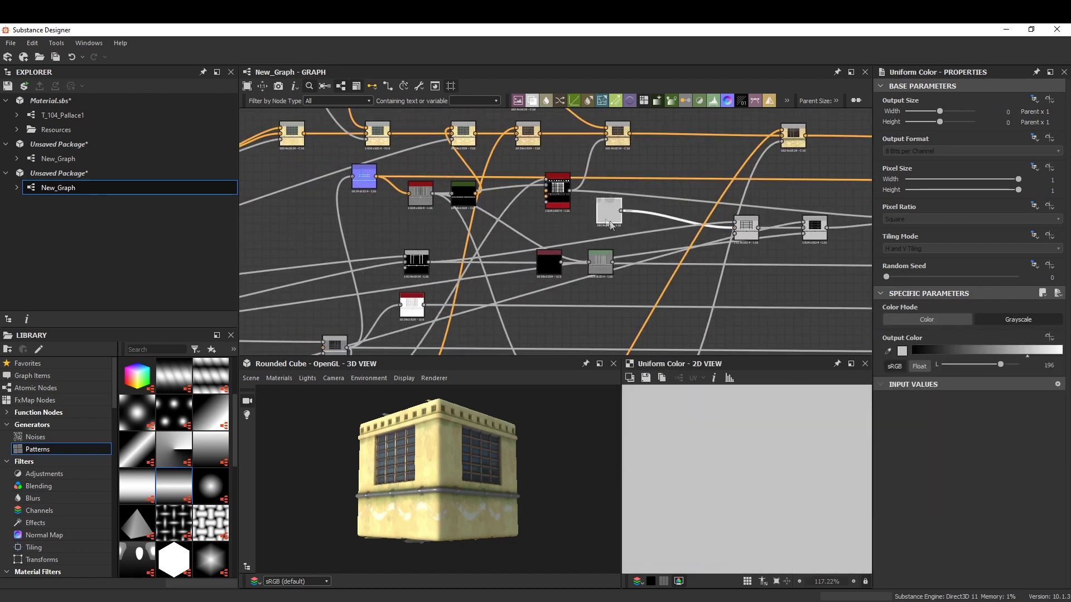
pyautogui.moveTo(601, 275); pyautogui.dragTo(592, 240)
pyautogui.click(743, 234)
pyautogui.scroll(5, 478, 456)
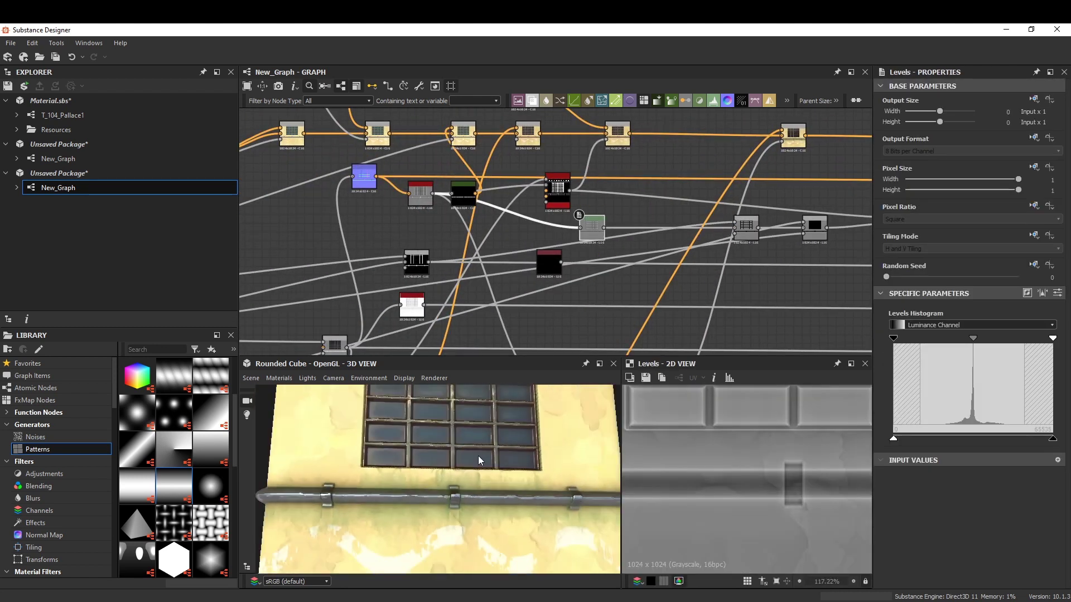
pyautogui.moveTo(955, 319); pyautogui.dragTo(940, 318)
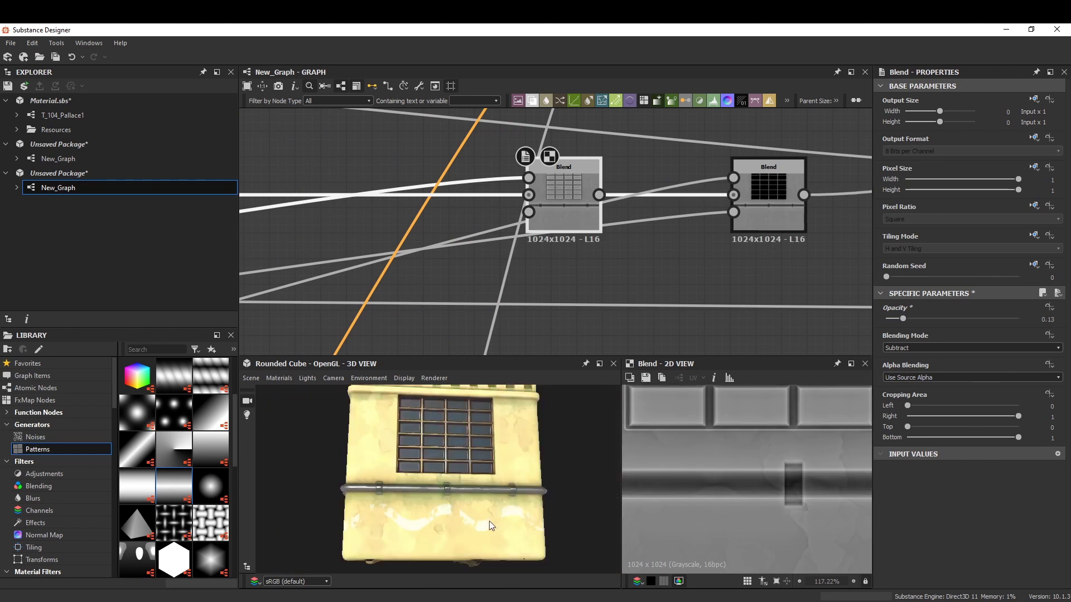